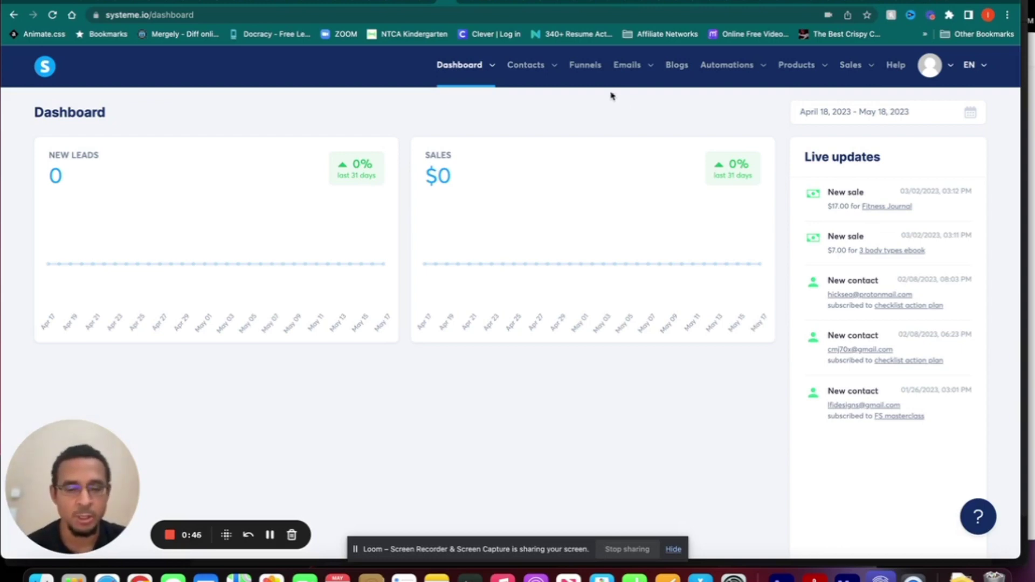
- Go to the Funnels page to see the account's 9 existing funnels
{"action": "left_click", "coordinate": [581, 67]}
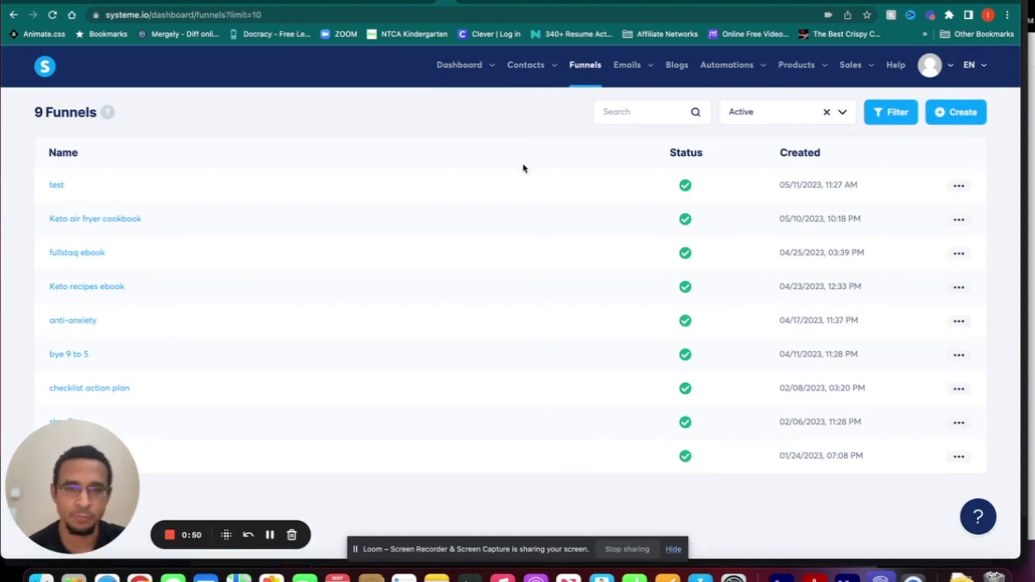
{"action": "left_click", "coordinate": [973, 116]}
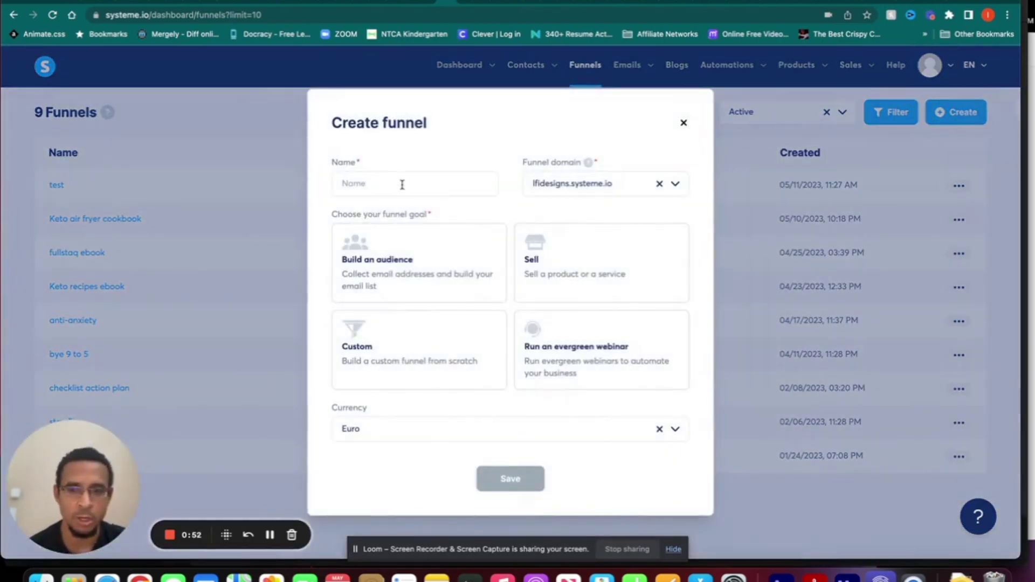
{"action": "left_click", "coordinate": [402, 185]}
{"action": "type", "text": "test 23"}
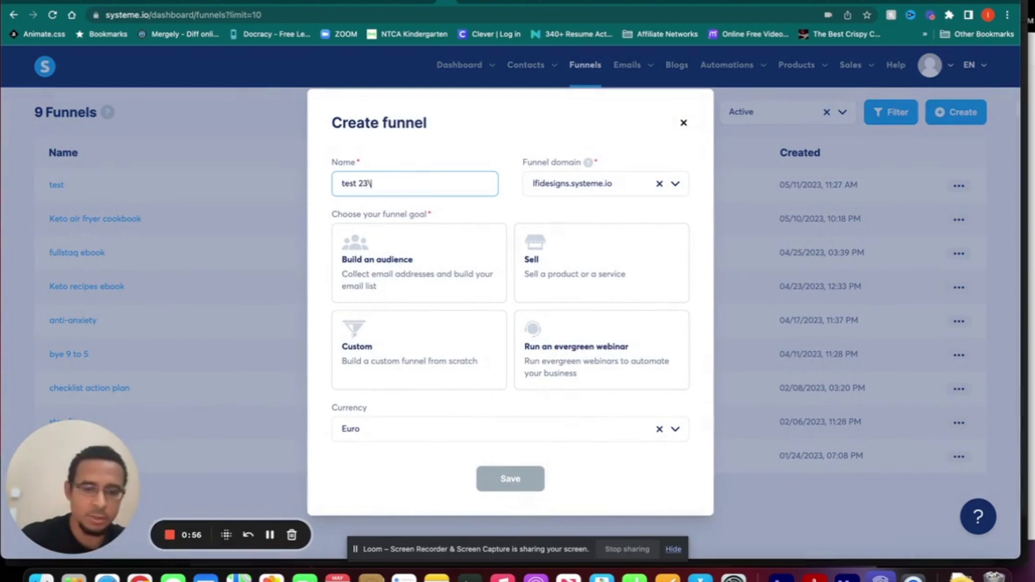
{"action": "key", "text": "BackSpace"}
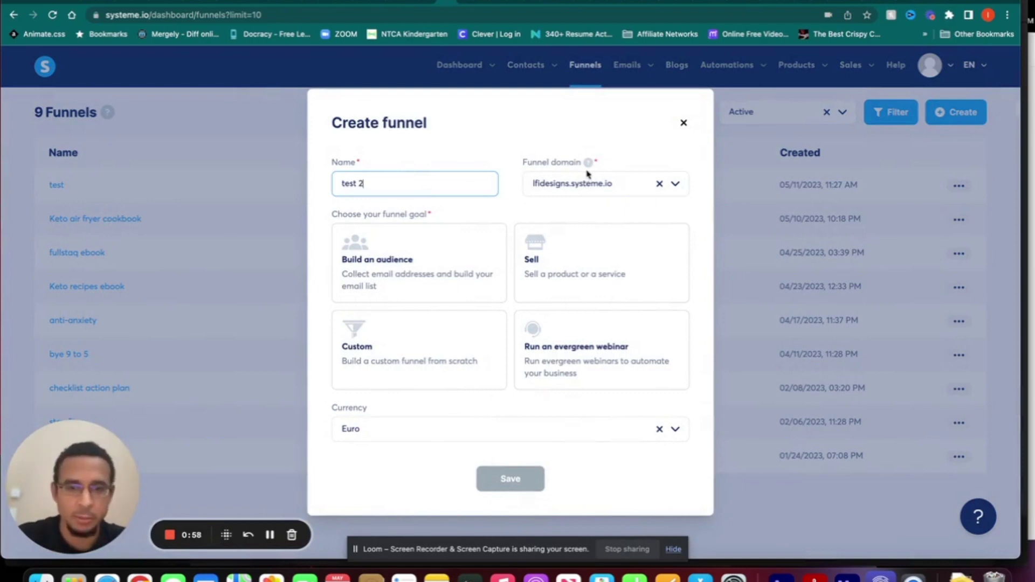
{"action": "left_click", "coordinate": [676, 185]}
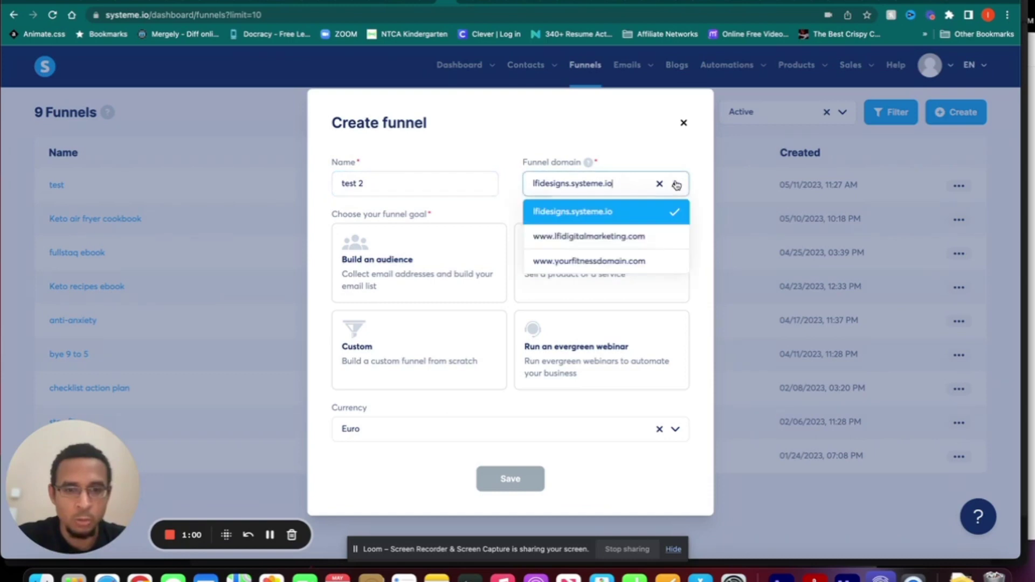
{"action": "left_click", "coordinate": [646, 239]}
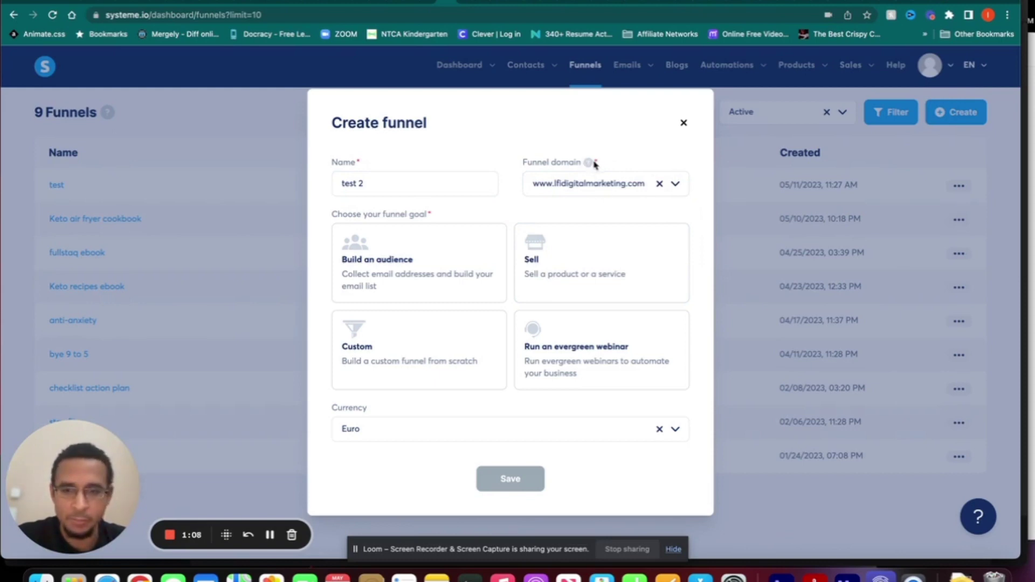
- Set the funnel goal to Build an audience after comparing other goals, and save it
{"action": "left_click", "coordinate": [395, 261]}
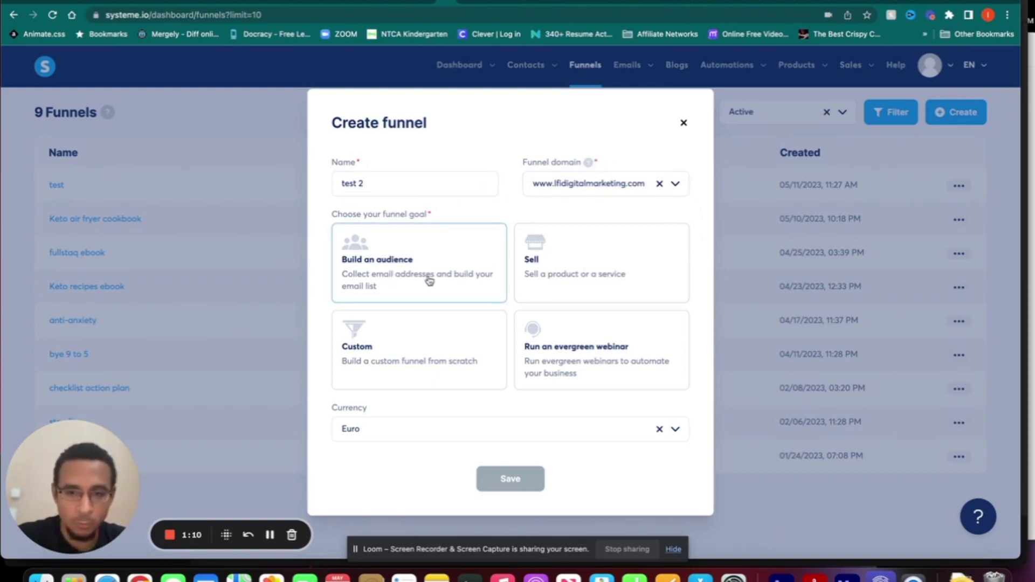
{"action": "left_click", "coordinate": [609, 276]}
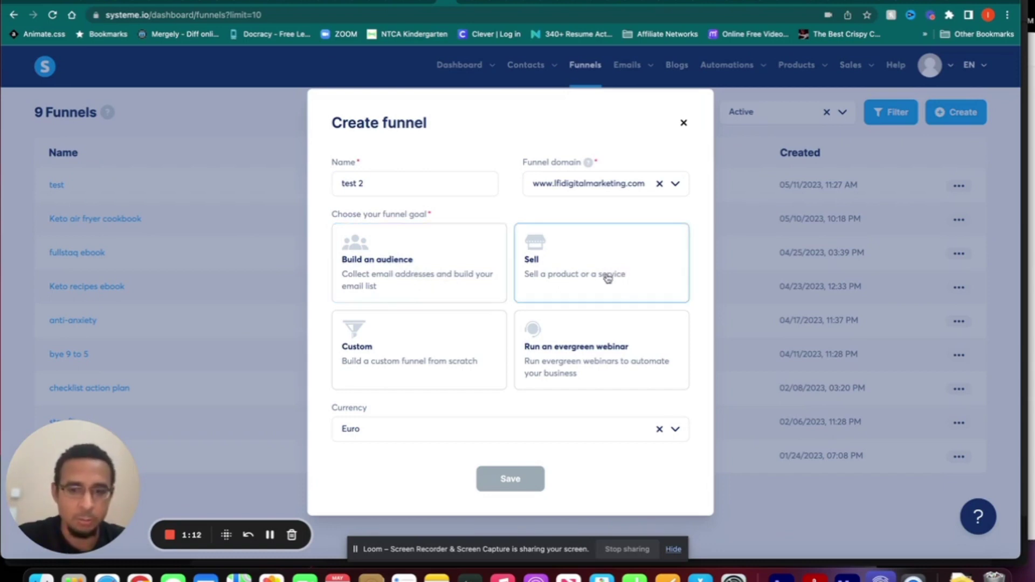
{"action": "left_click", "coordinate": [472, 335]}
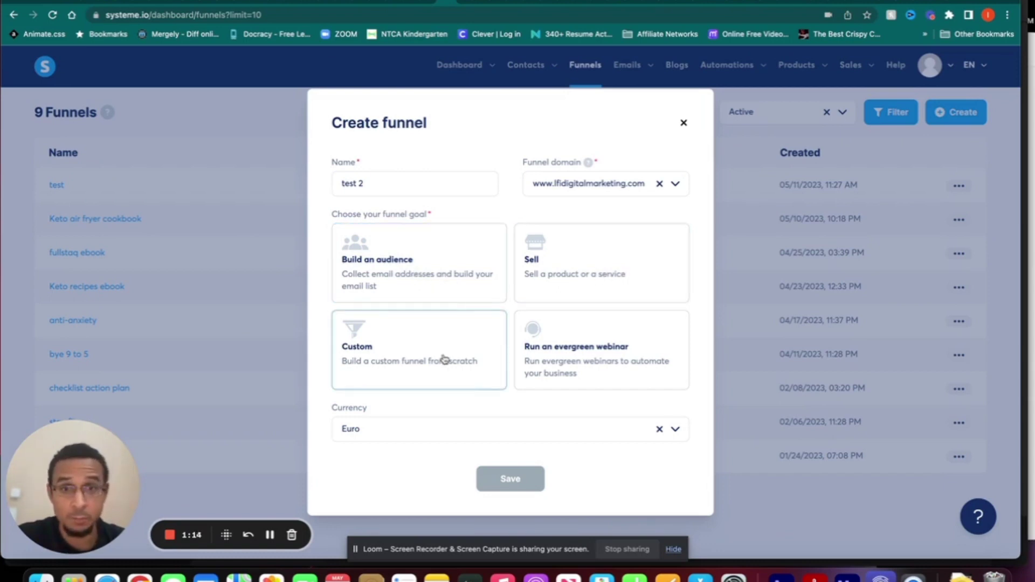
{"action": "left_click", "coordinate": [601, 350]}
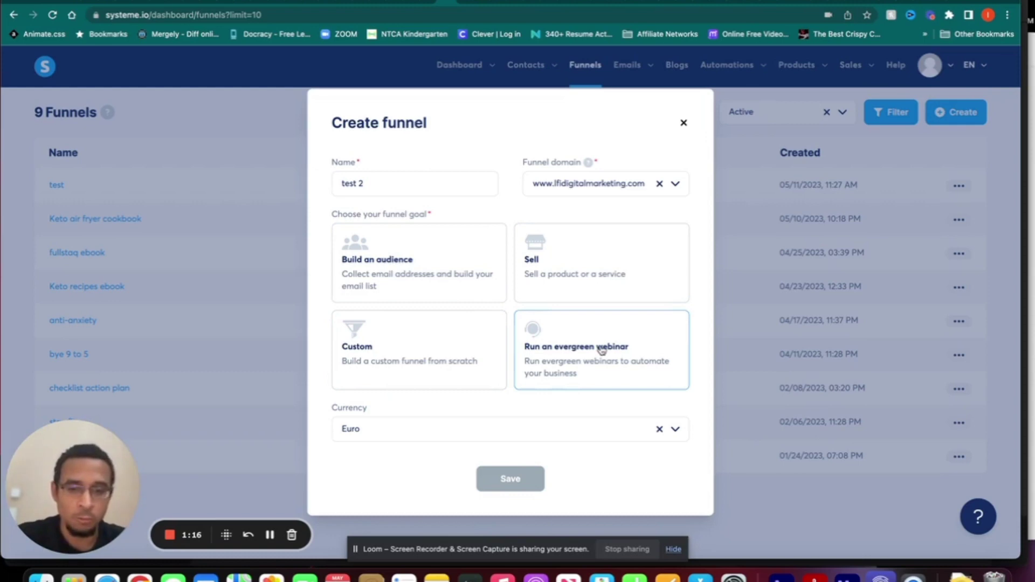
{"action": "left_click", "coordinate": [435, 266]}
{"action": "left_click", "coordinate": [512, 479]}
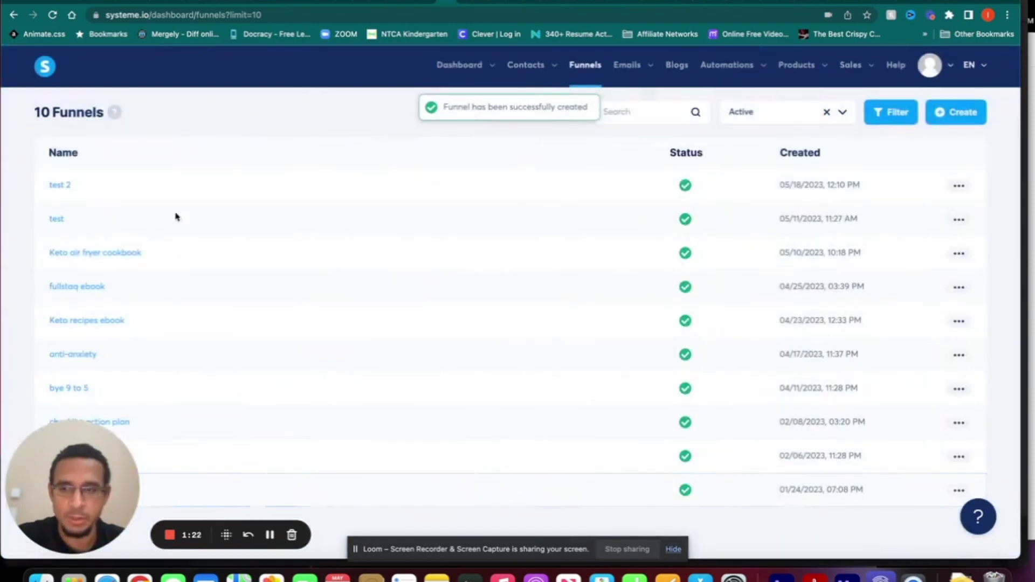
- Open the test 2 funnel and start adding a new step
{"action": "left_click", "coordinate": [61, 185]}
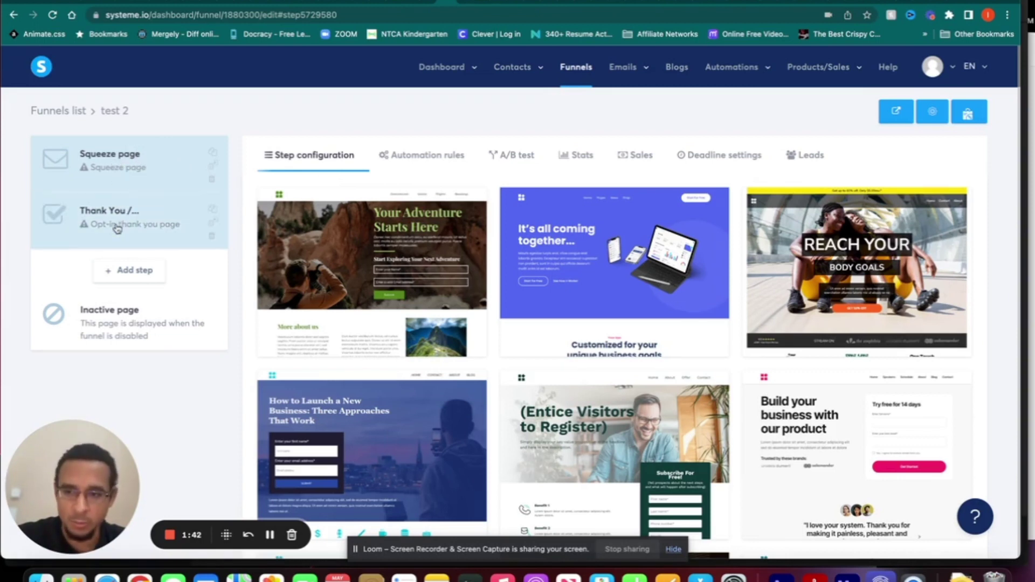
{"action": "left_click", "coordinate": [129, 273]}
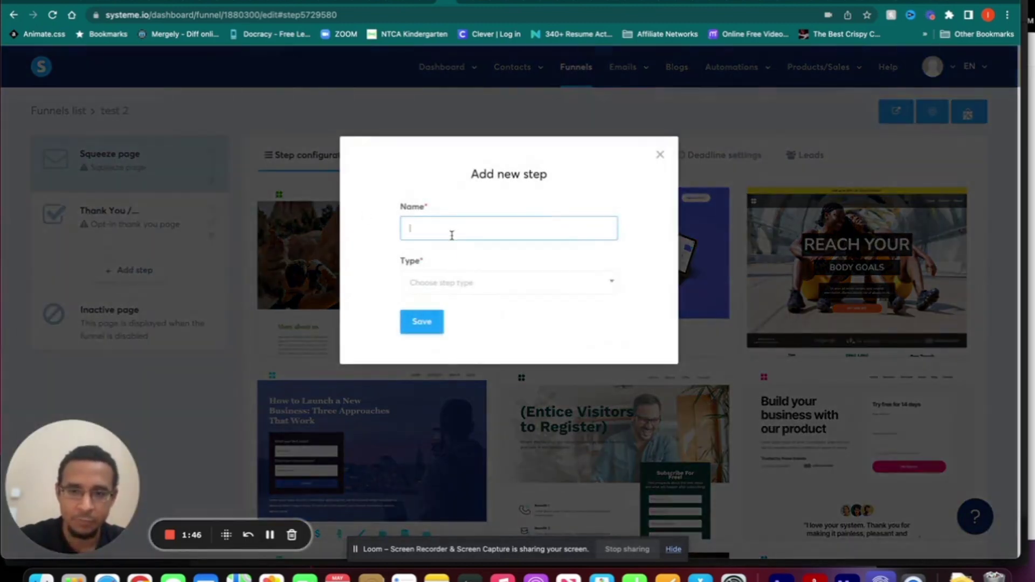
- Name the new step 'about' and browse the available step types
{"action": "left_click", "coordinate": [452, 235]}
{"action": "left_click", "coordinate": [489, 261]}
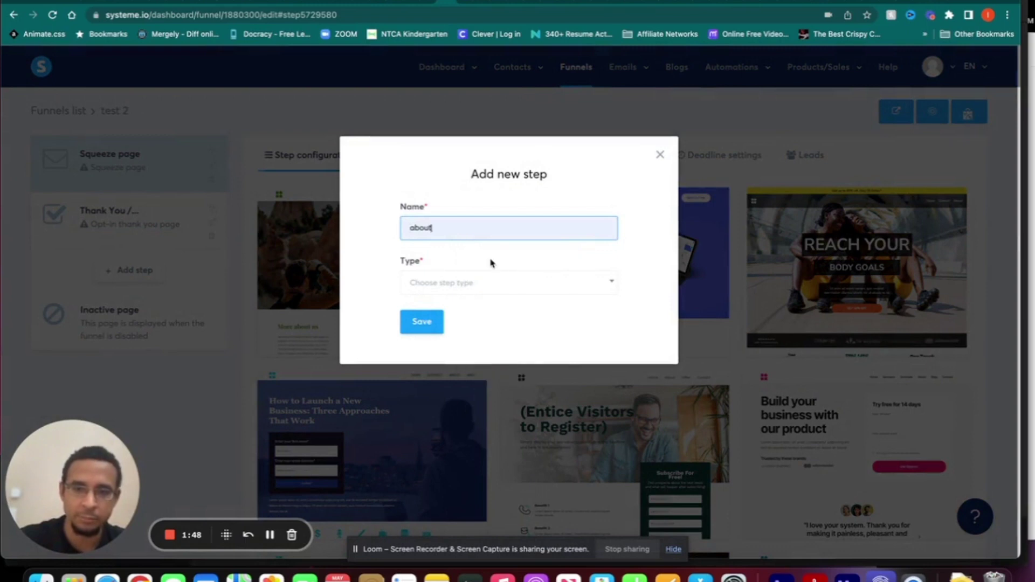
{"action": "left_click", "coordinate": [487, 283]}
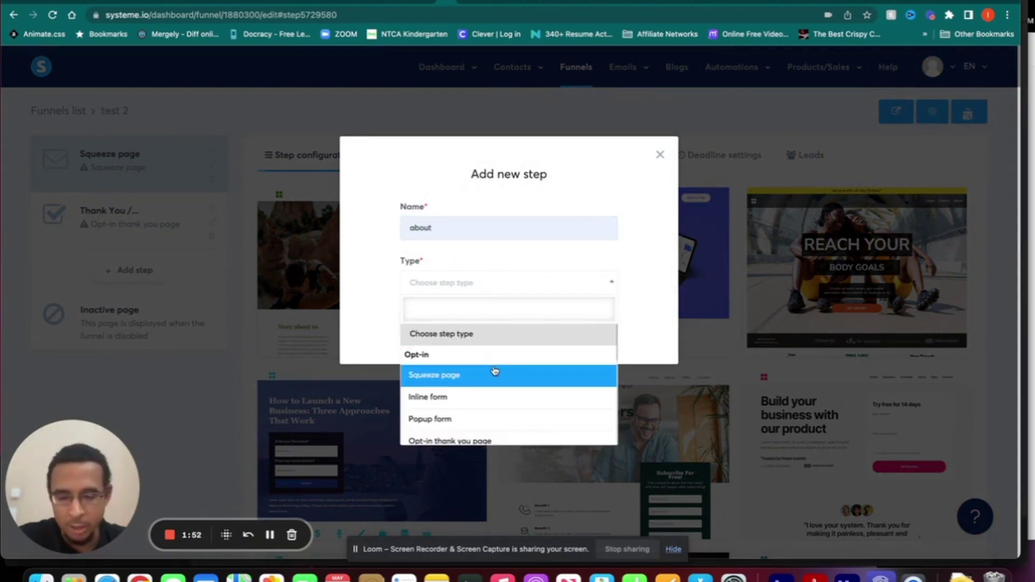
{"action": "scroll", "coordinate": [506, 384], "scroll_direction": "down", "scroll_amount": 3}
{"action": "scroll", "coordinate": [506, 383], "scroll_direction": "down", "scroll_amount": 4}
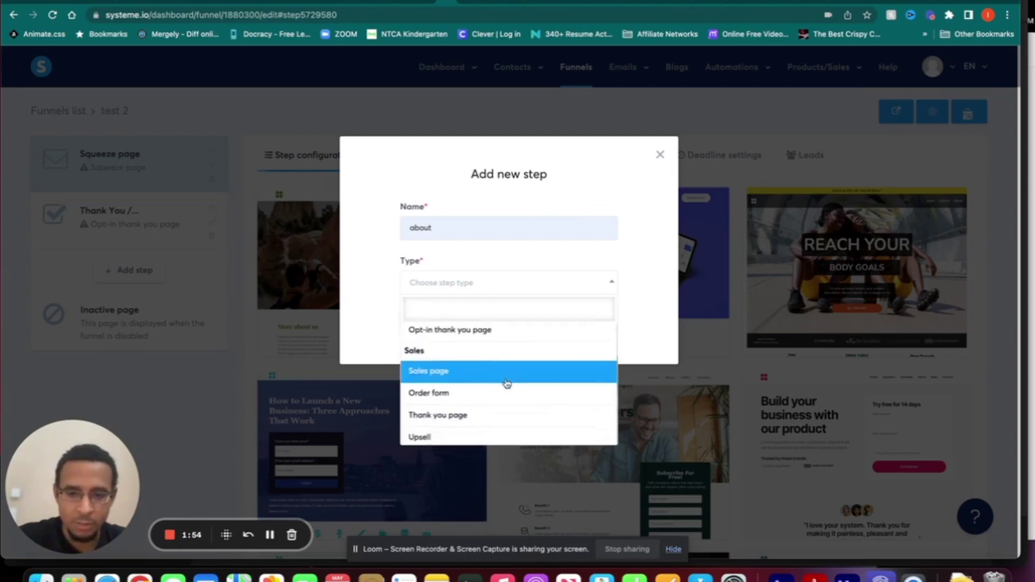
{"action": "scroll", "coordinate": [506, 383], "scroll_direction": "down", "scroll_amount": 3}
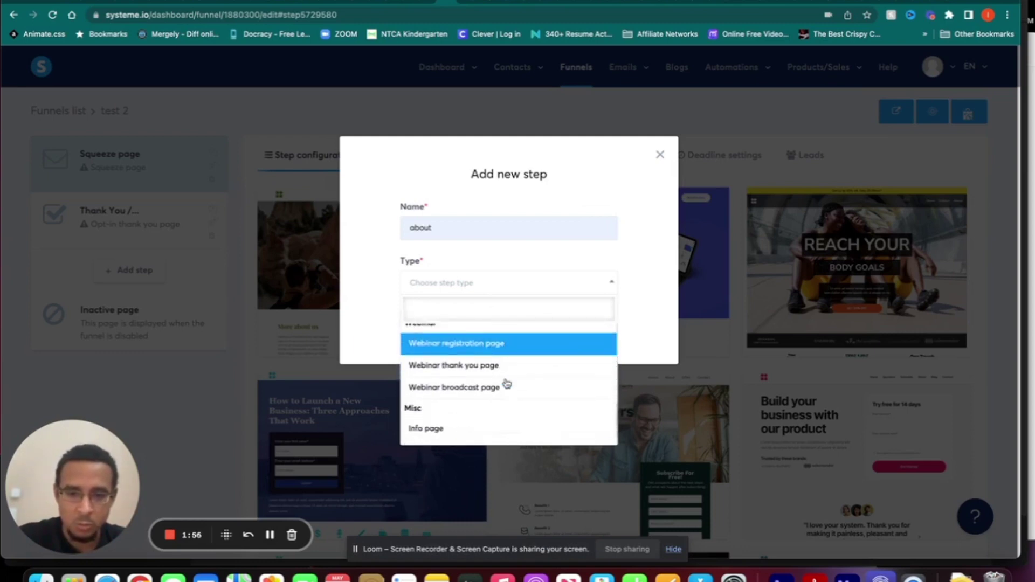
{"action": "scroll", "coordinate": [504, 398], "scroll_direction": "up", "scroll_amount": 1}
{"action": "scroll", "coordinate": [504, 398], "scroll_direction": "up", "scroll_amount": 10}
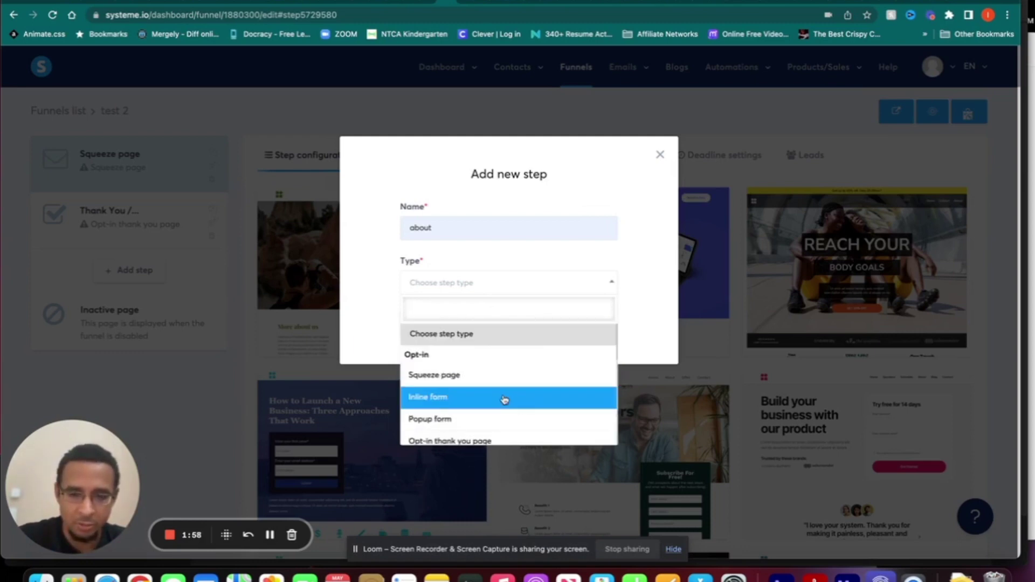
{"action": "scroll", "coordinate": [502, 372], "scroll_direction": "down", "scroll_amount": 1}
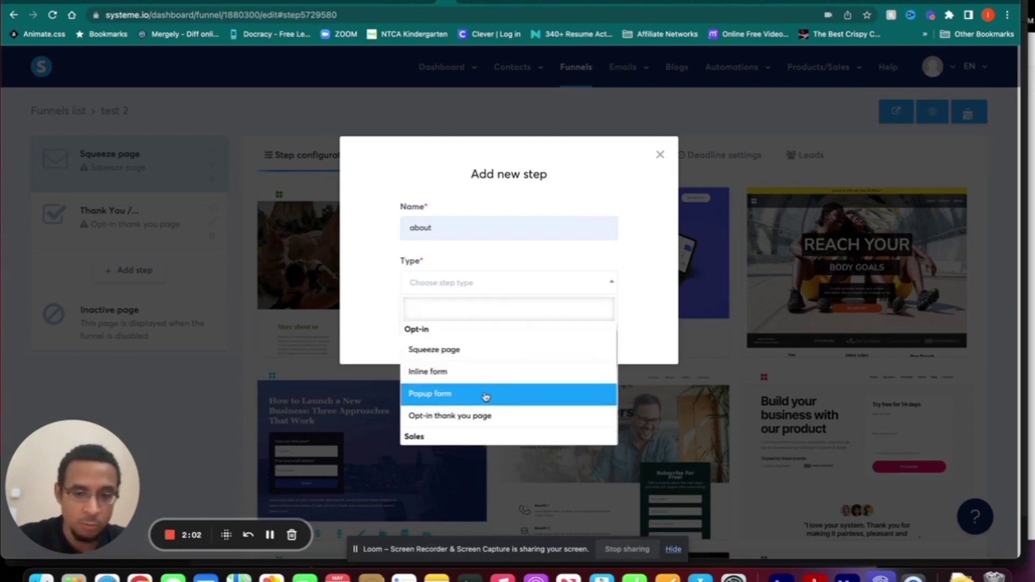
{"action": "scroll", "coordinate": [485, 396], "scroll_direction": "down", "scroll_amount": 3}
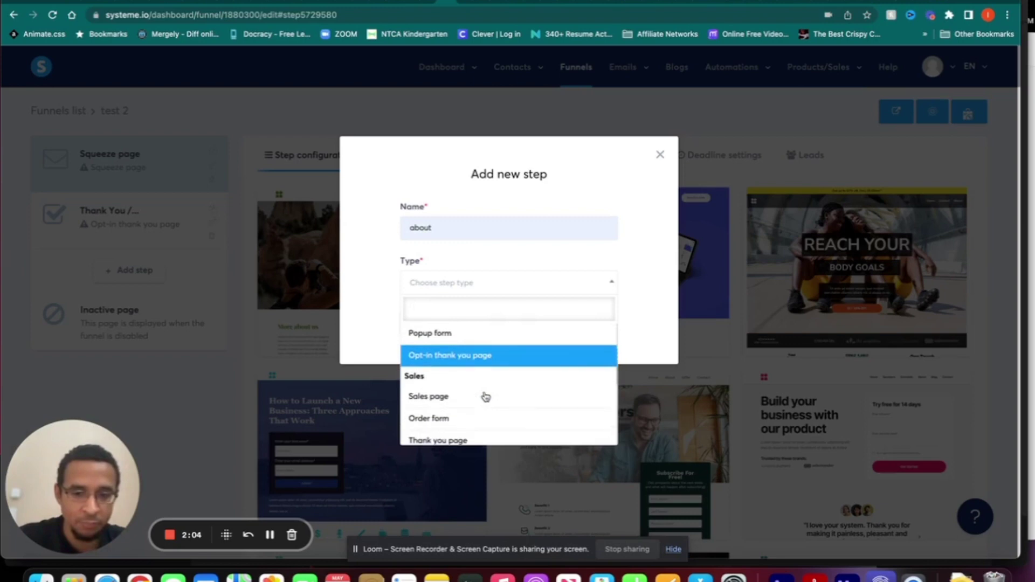
{"action": "scroll", "coordinate": [484, 357], "scroll_direction": "down", "scroll_amount": 2}
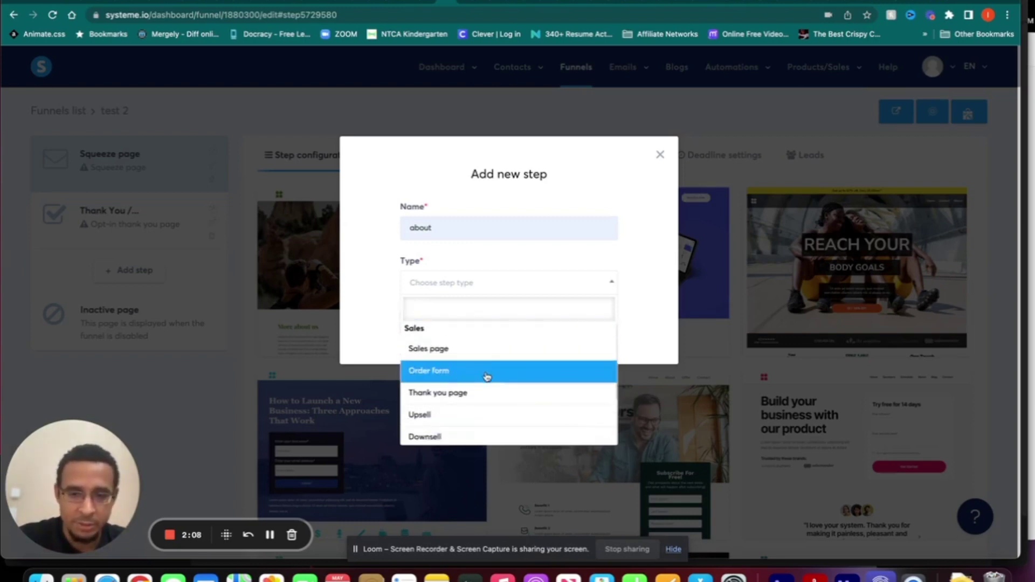
{"action": "scroll", "coordinate": [485, 372], "scroll_direction": "down", "scroll_amount": 2}
{"action": "scroll", "coordinate": [489, 369], "scroll_direction": "down", "scroll_amount": 2}
{"action": "scroll", "coordinate": [490, 366], "scroll_direction": "down", "scroll_amount": 4}
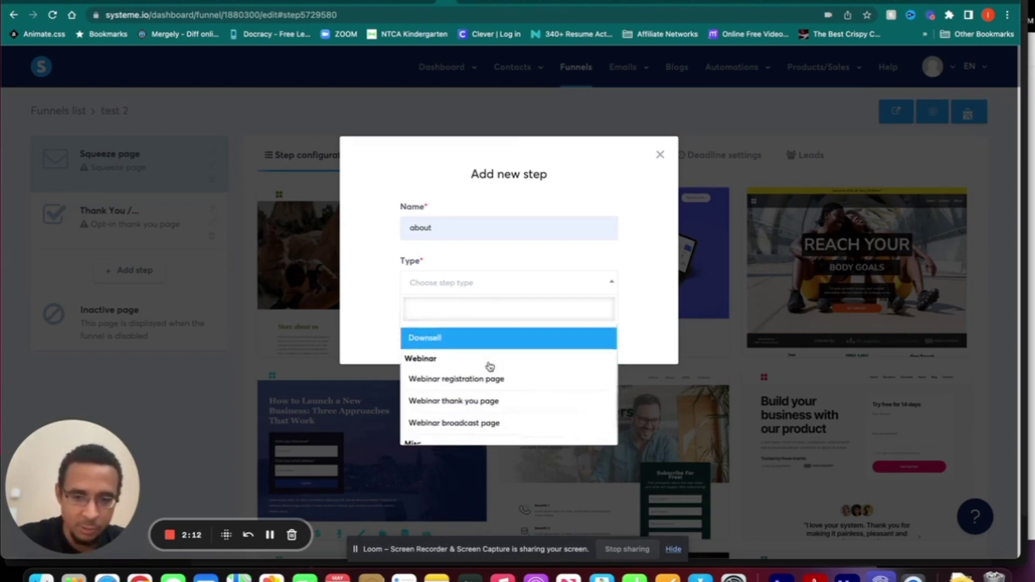
- Close the step type list and cancel the dialog without adding the step
{"action": "scroll", "coordinate": [488, 365], "scroll_direction": "up", "scroll_amount": 1}
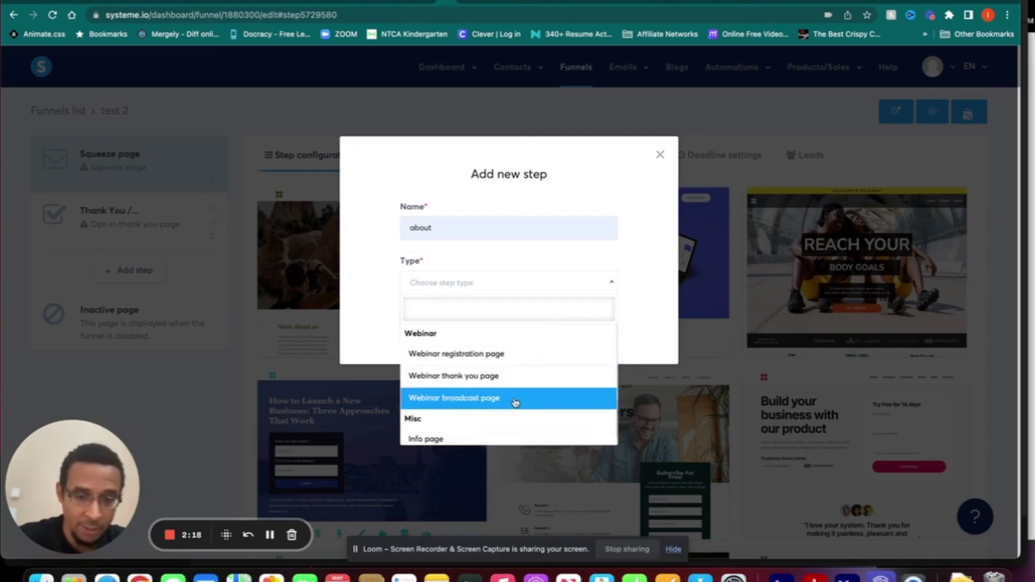
{"action": "scroll", "coordinate": [516, 403], "scroll_direction": "down", "scroll_amount": 1}
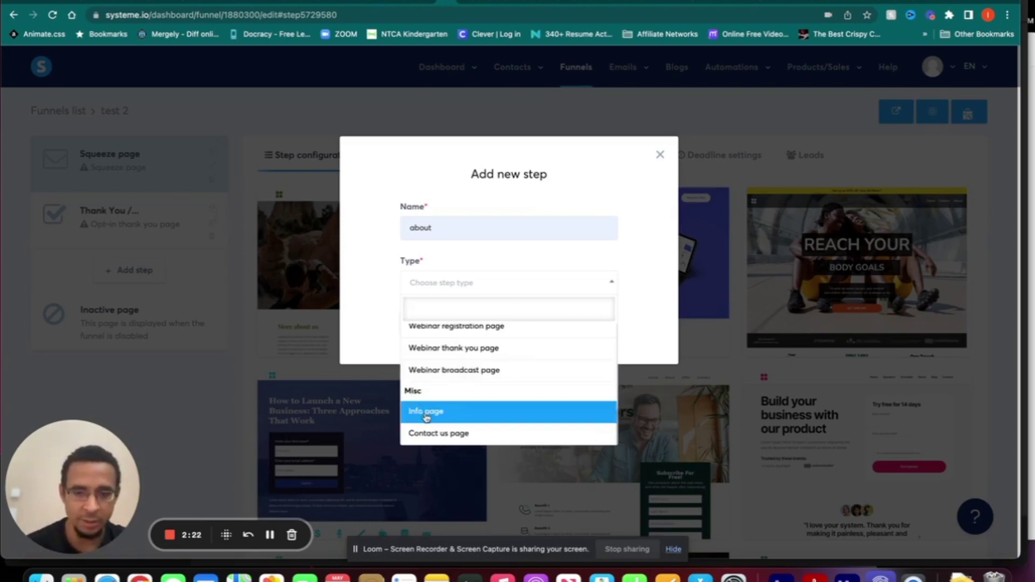
{"action": "left_click", "coordinate": [626, 195]}
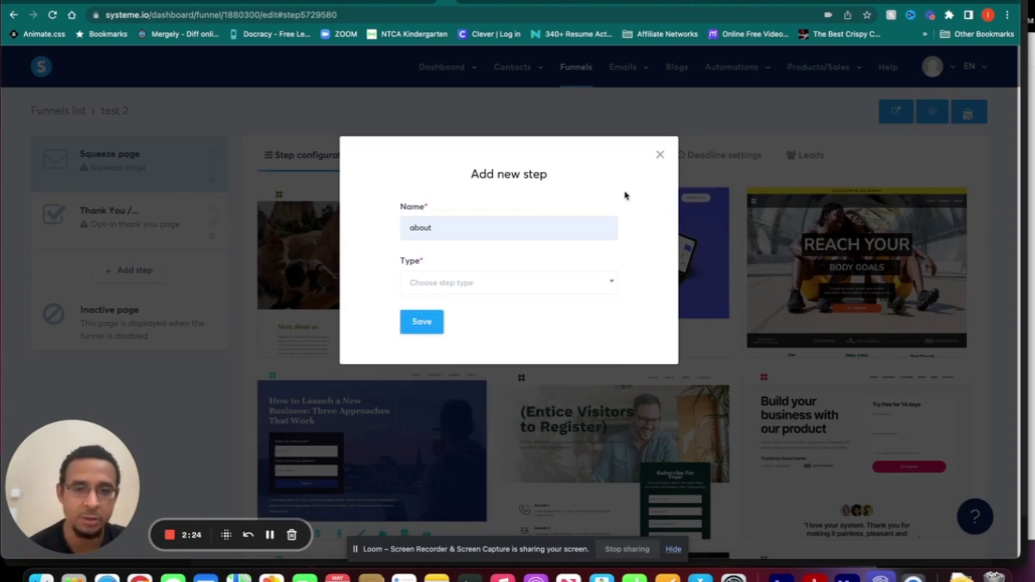
{"action": "left_click", "coordinate": [659, 155]}
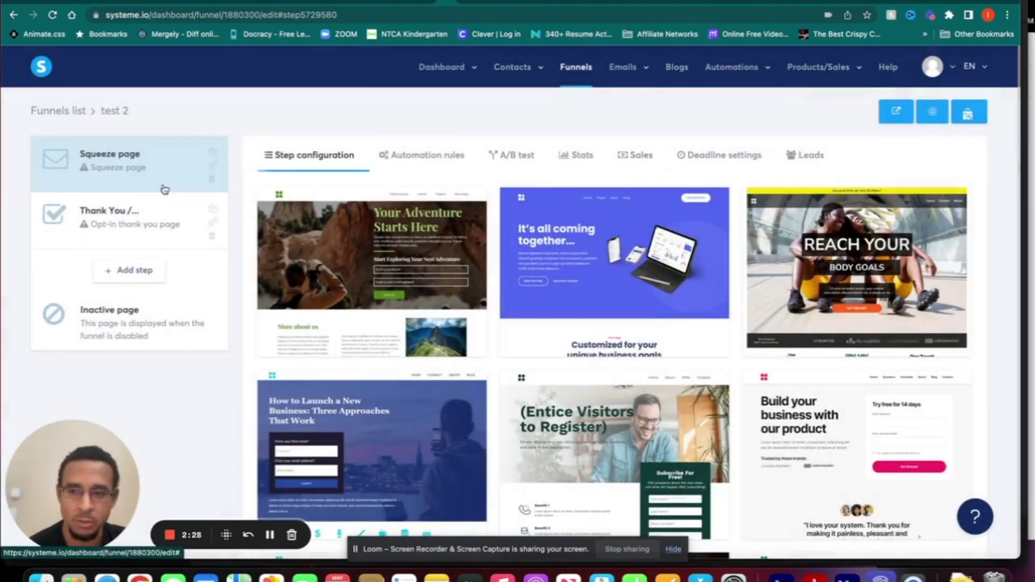
{"action": "mouse_move", "coordinate": [298, 192]}
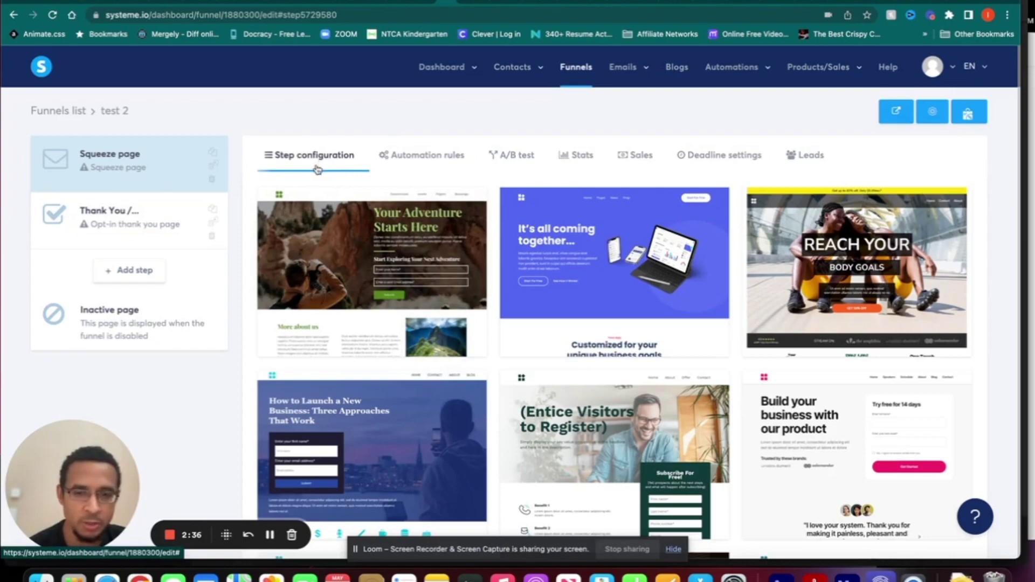
{"action": "scroll", "coordinate": [250, 264], "scroll_direction": "down", "scroll_amount": 1}
{"action": "scroll", "coordinate": [250, 264], "scroll_direction": "down", "scroll_amount": 15}
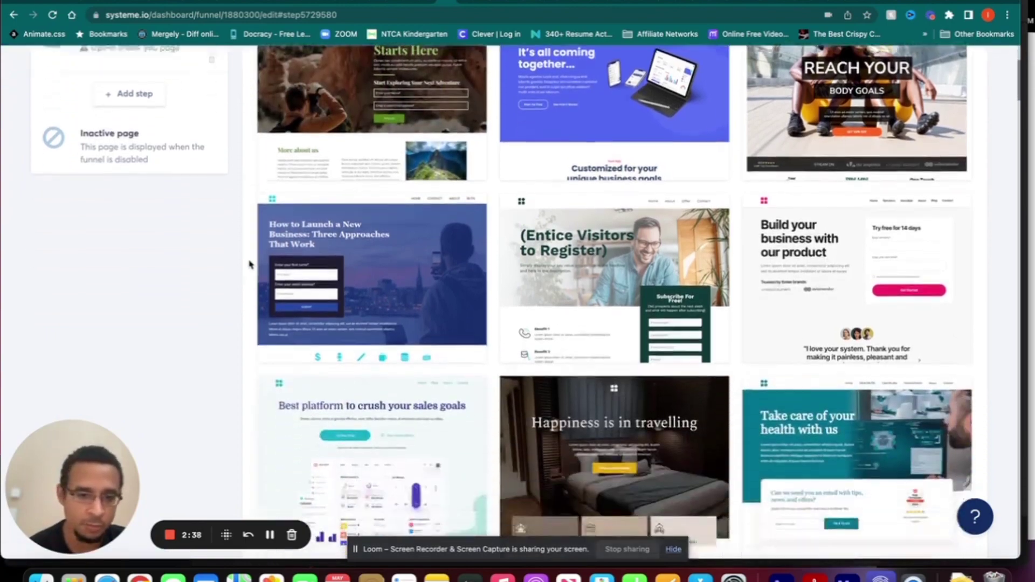
{"action": "scroll", "coordinate": [250, 264], "scroll_direction": "down", "scroll_amount": 10}
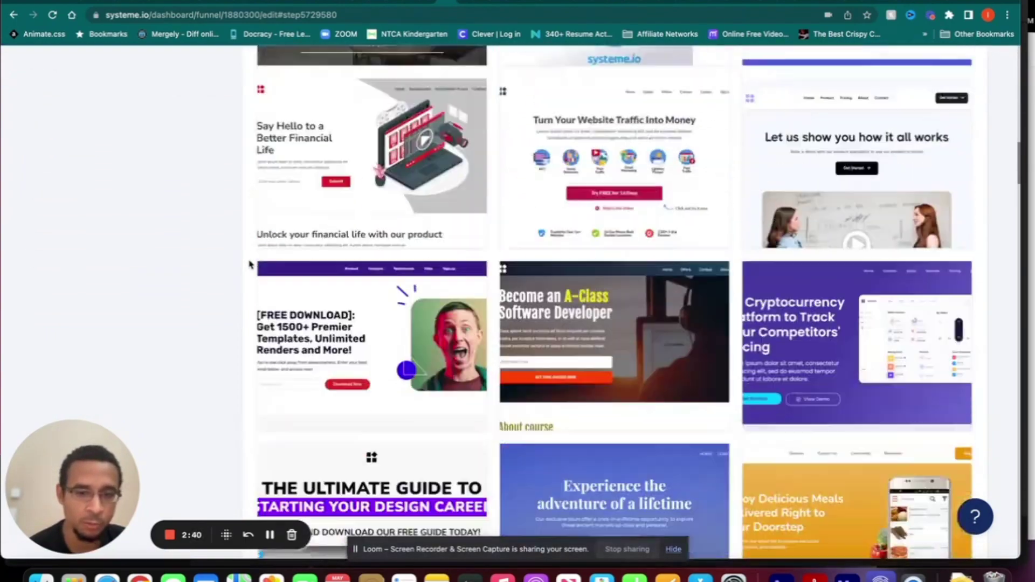
{"action": "scroll", "coordinate": [250, 264], "scroll_direction": "up", "scroll_amount": 20}
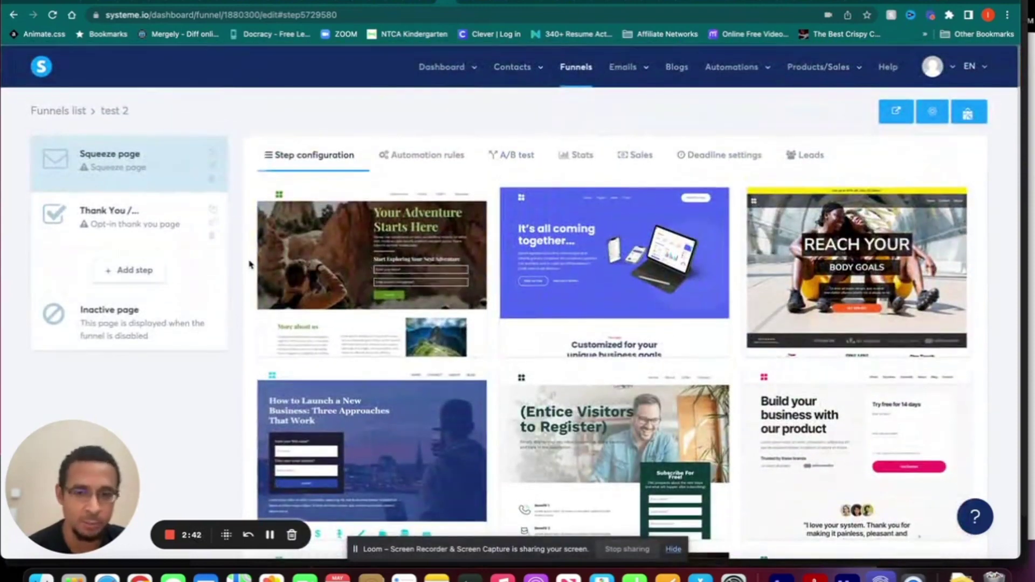
{"action": "mouse_move", "coordinate": [360, 267]}
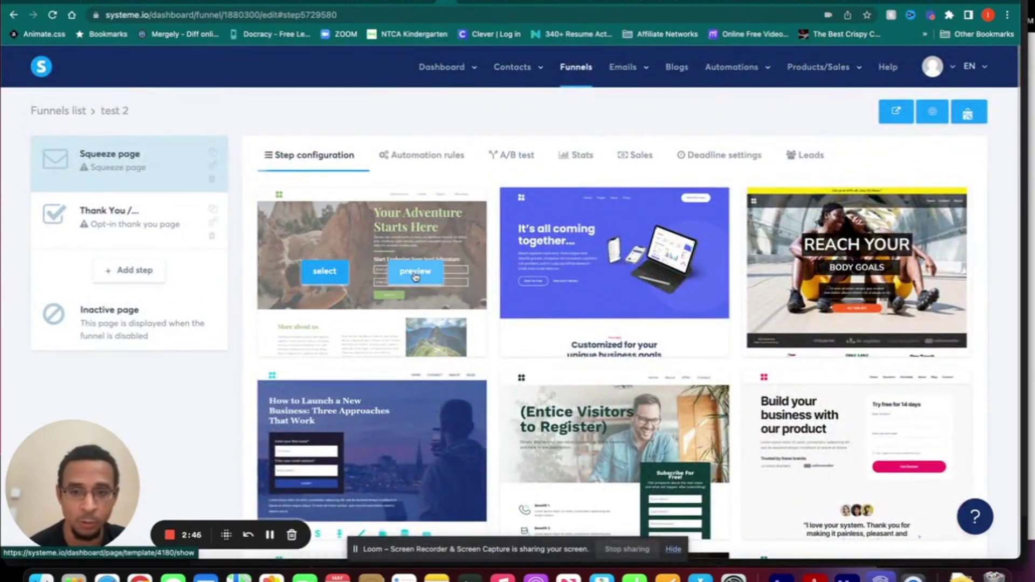
- Review the squeeze page's automation rules, A/B test, stats and €0.00 sales, ending on deadline settings
{"action": "left_click", "coordinate": [430, 157]}
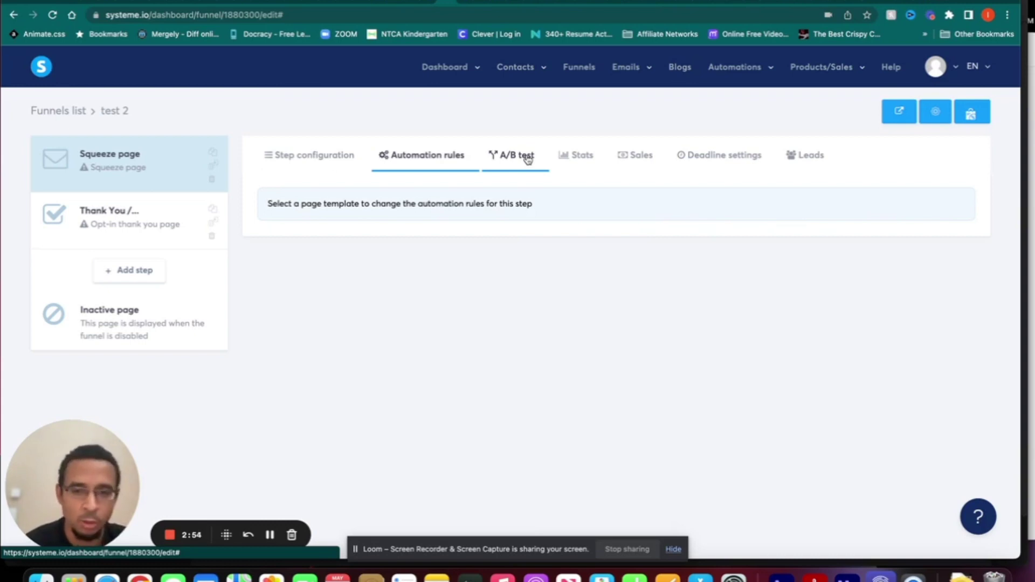
{"action": "left_click", "coordinate": [528, 159]}
{"action": "left_click", "coordinate": [585, 157]}
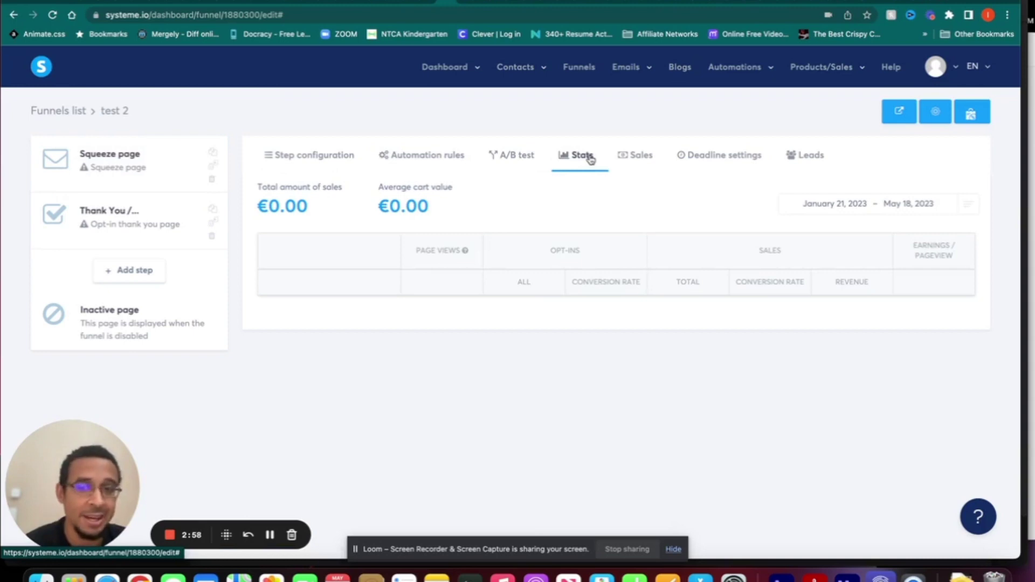
{"action": "left_click", "coordinate": [868, 209]}
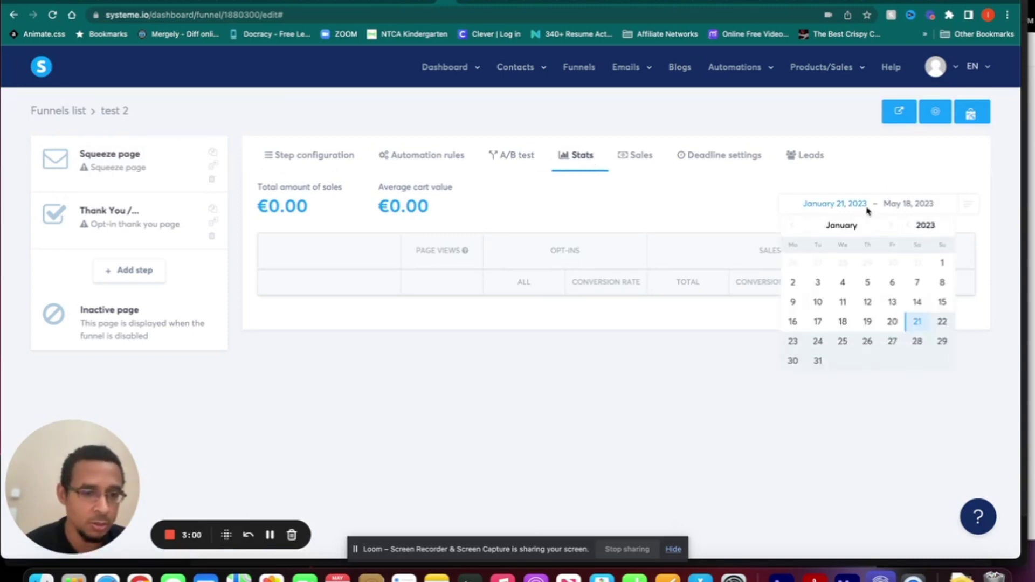
{"action": "left_click", "coordinate": [639, 157]}
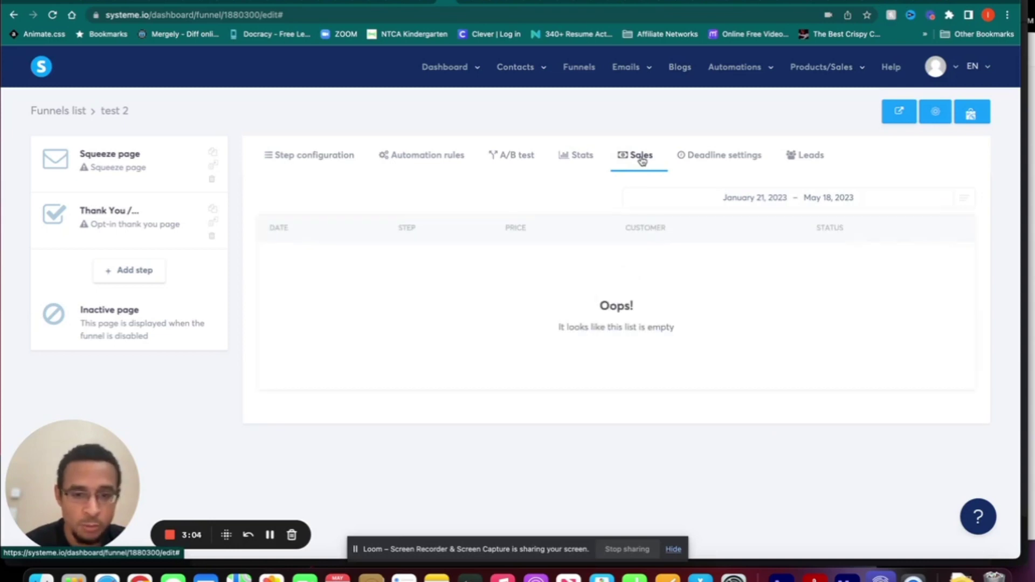
{"action": "left_click", "coordinate": [717, 155]}
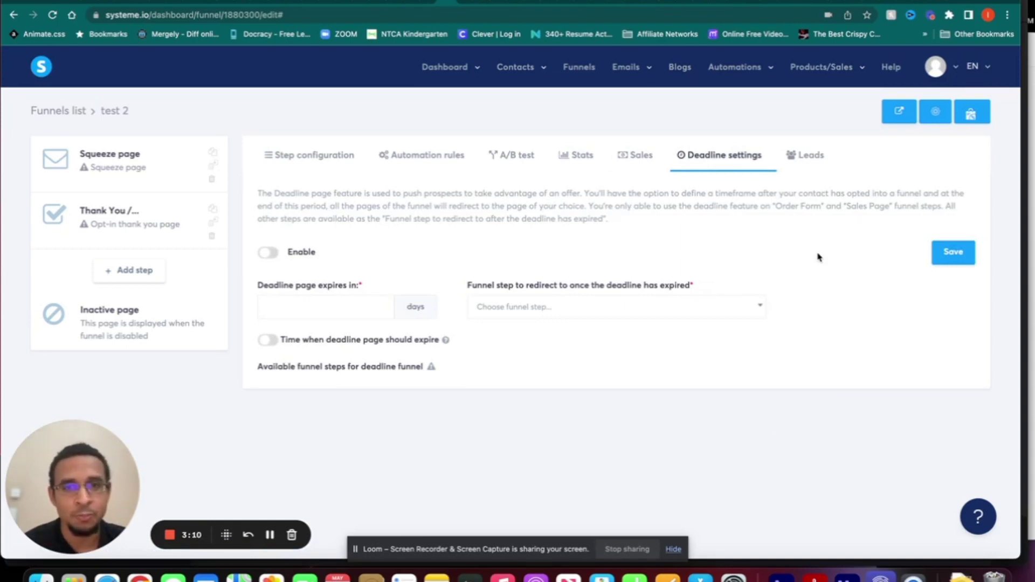
- Set the squeeze page deadline to expire in 3 days, leaving the specific expiry time off
{"action": "left_click", "coordinate": [345, 306]}
{"action": "type", "text": "3"}
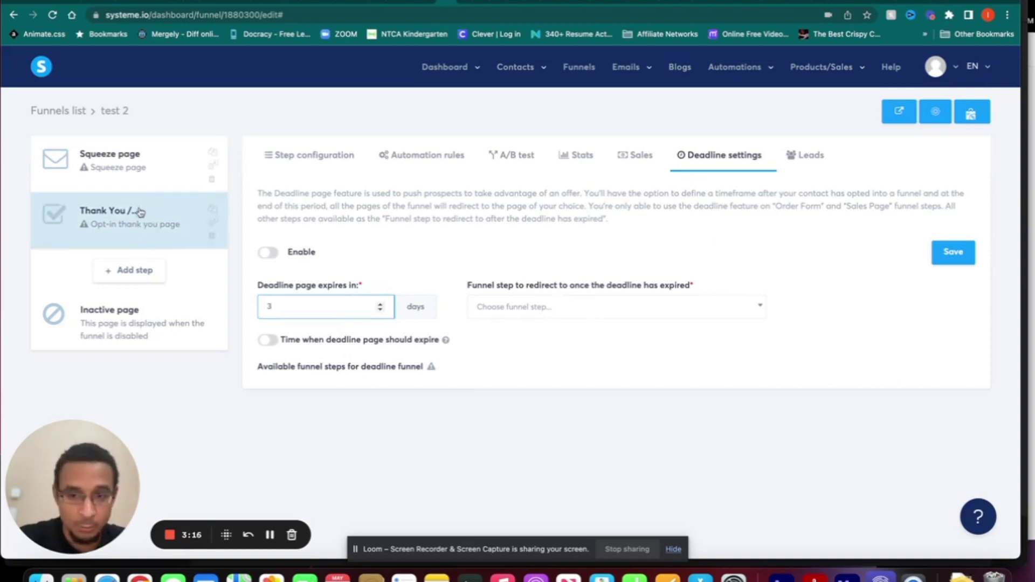
{"action": "left_click", "coordinate": [274, 342]}
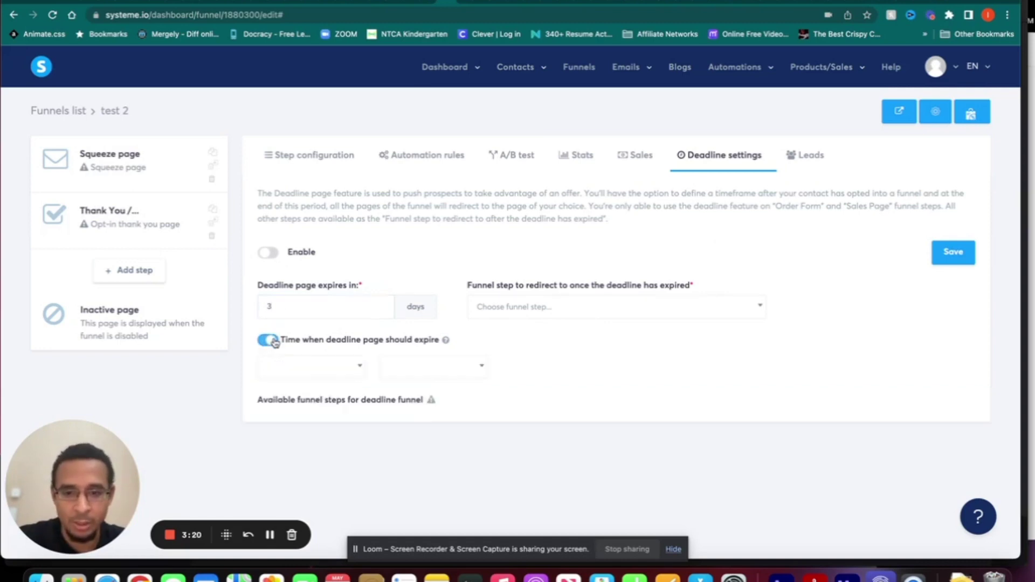
{"action": "left_click", "coordinate": [353, 374]}
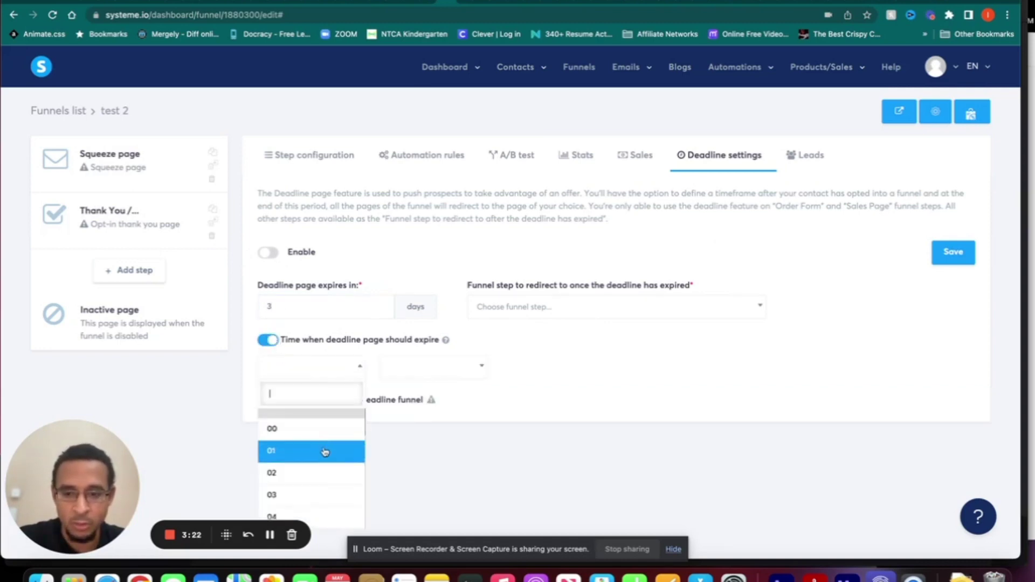
{"action": "scroll", "coordinate": [325, 453], "scroll_direction": "down", "scroll_amount": 2}
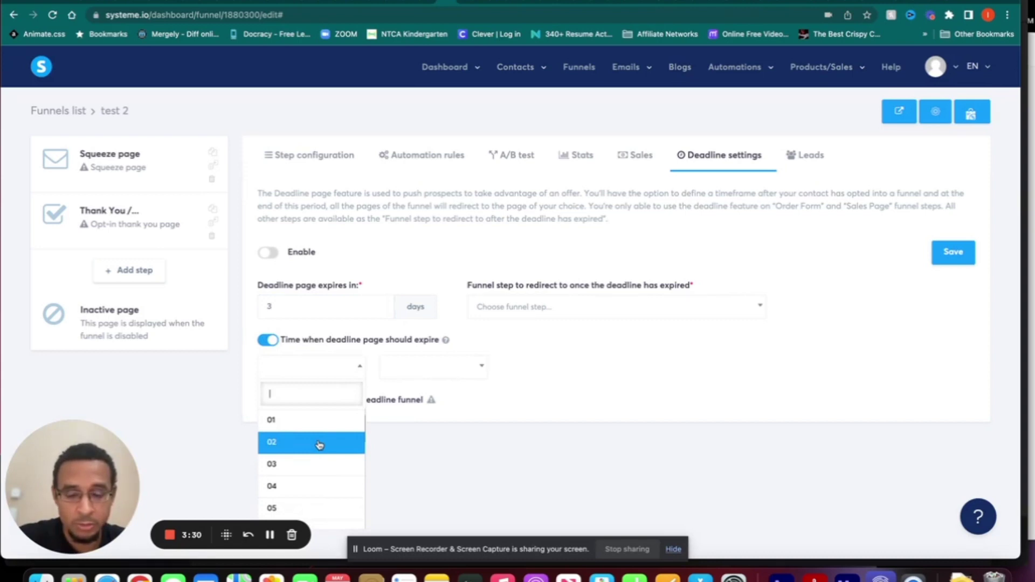
{"action": "scroll", "coordinate": [319, 445], "scroll_direction": "down", "scroll_amount": 10}
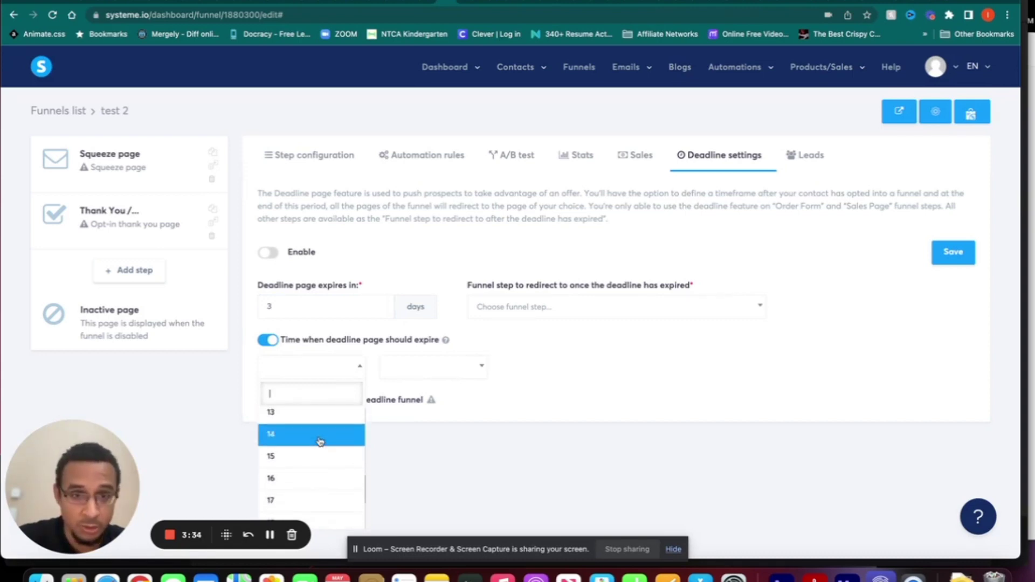
{"action": "left_click", "coordinate": [543, 384]}
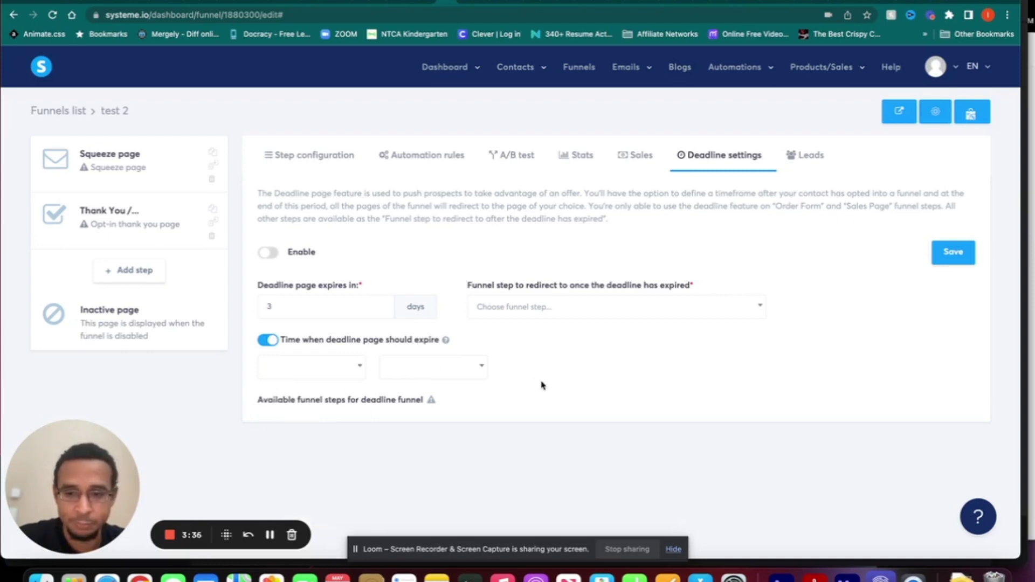
{"action": "left_click", "coordinate": [266, 342]}
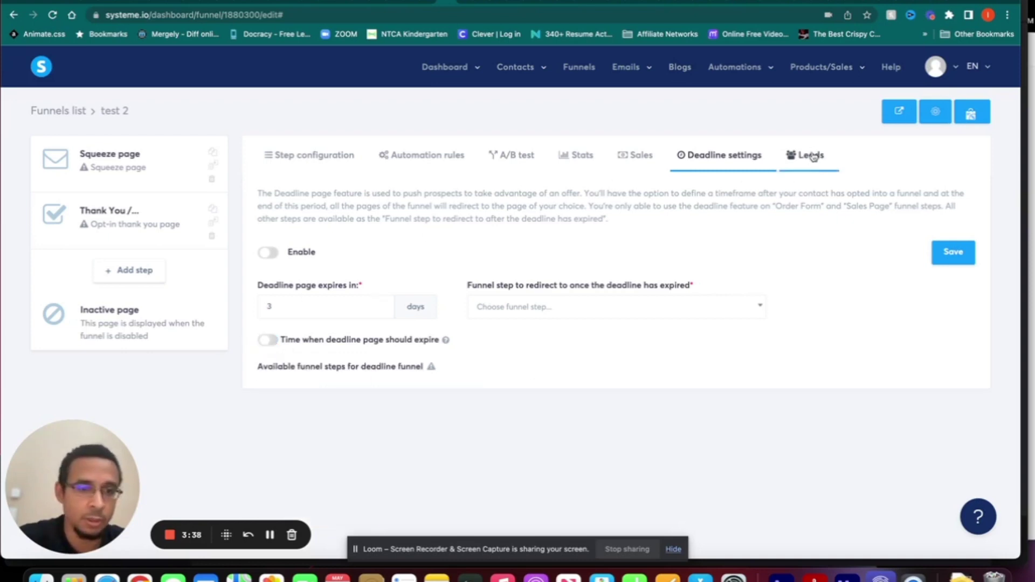
- Check the empty leads list, then return to the squeeze page's template gallery
{"action": "left_click", "coordinate": [807, 156]}
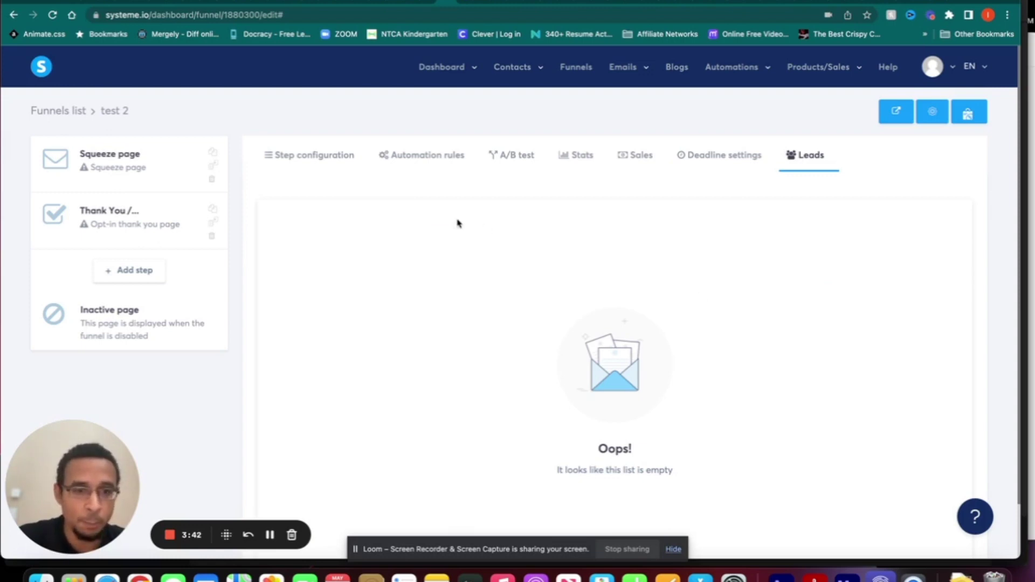
{"action": "left_click", "coordinate": [322, 160]}
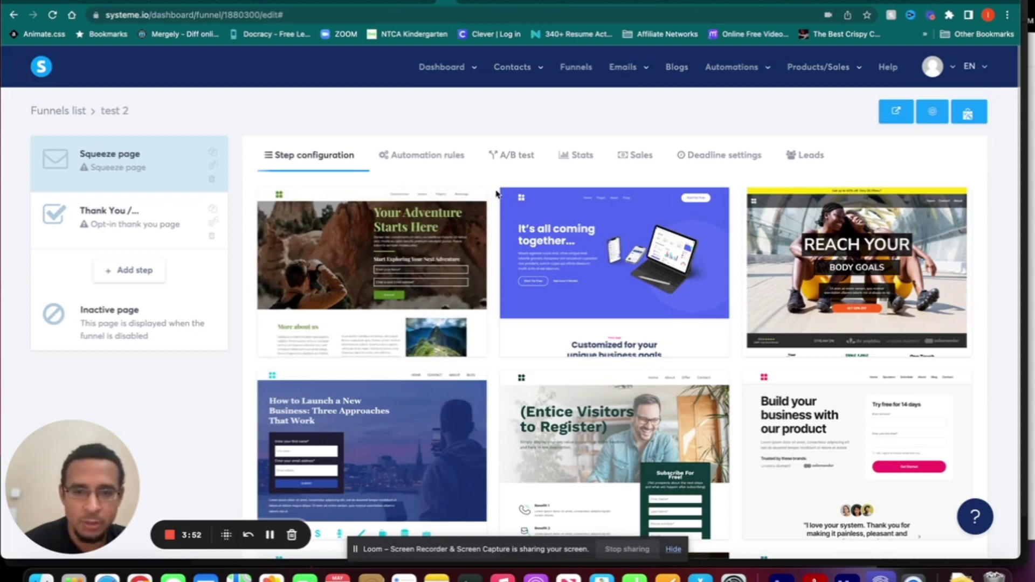
{"action": "mouse_move", "coordinate": [484, 240]}
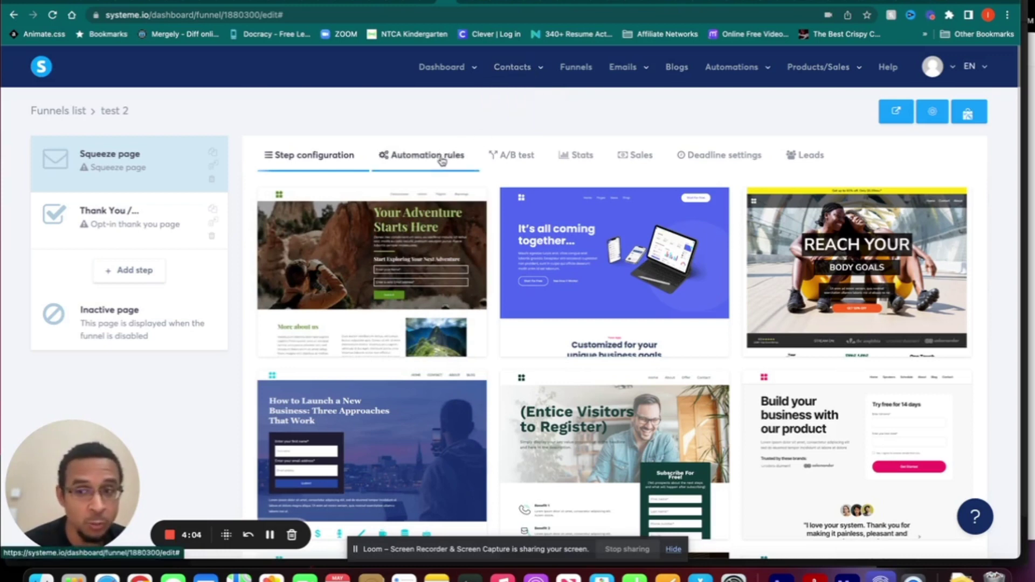
{"action": "mouse_move", "coordinate": [536, 70]}
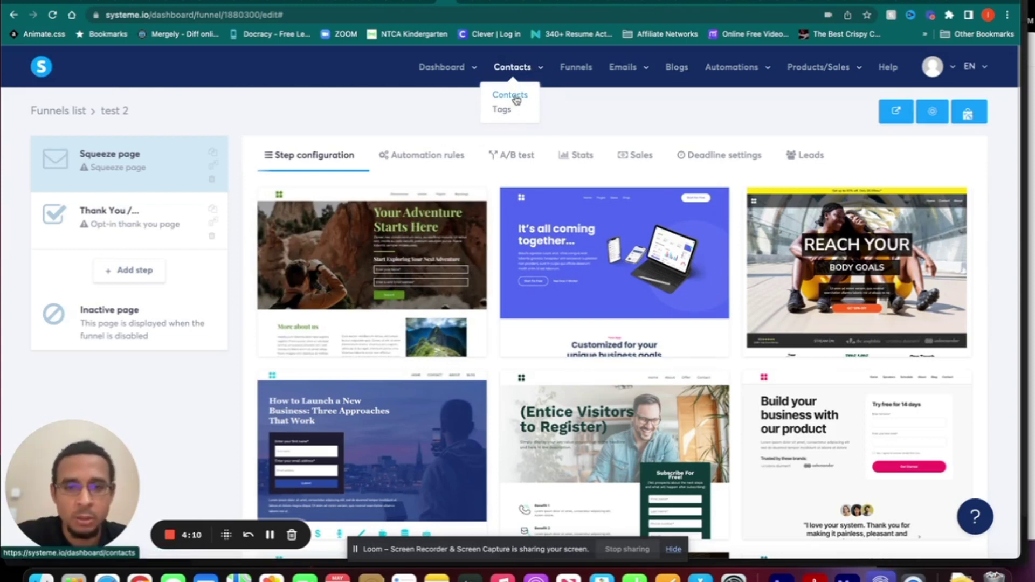
{"action": "left_click", "coordinate": [516, 93]}
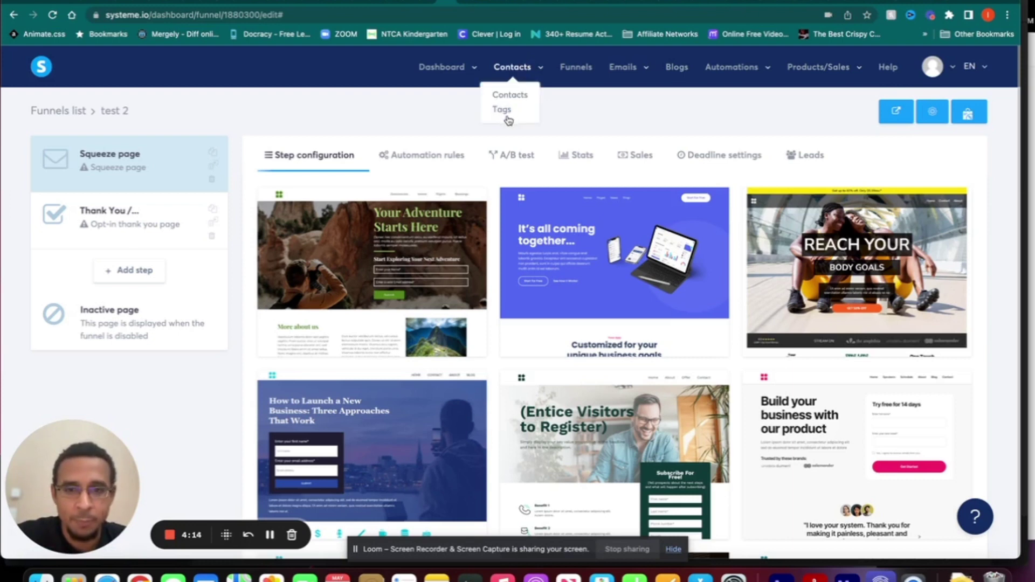
- Create a contact tag named 'test 2' under Contacts > Tags
{"action": "left_click", "coordinate": [502, 110]}
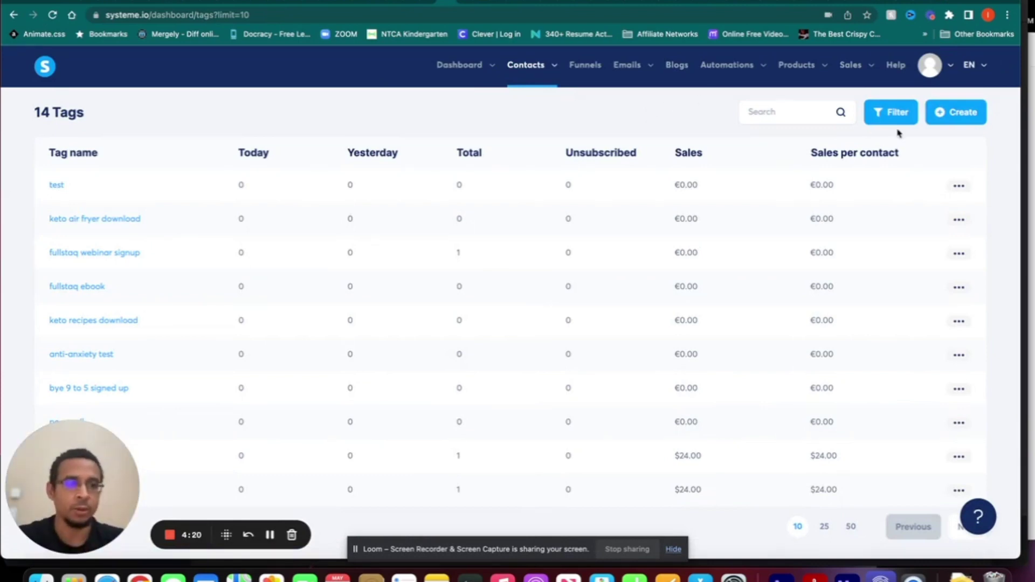
{"action": "left_click", "coordinate": [949, 115]}
{"action": "left_click", "coordinate": [507, 307]}
{"action": "type", "text": "test 2"}
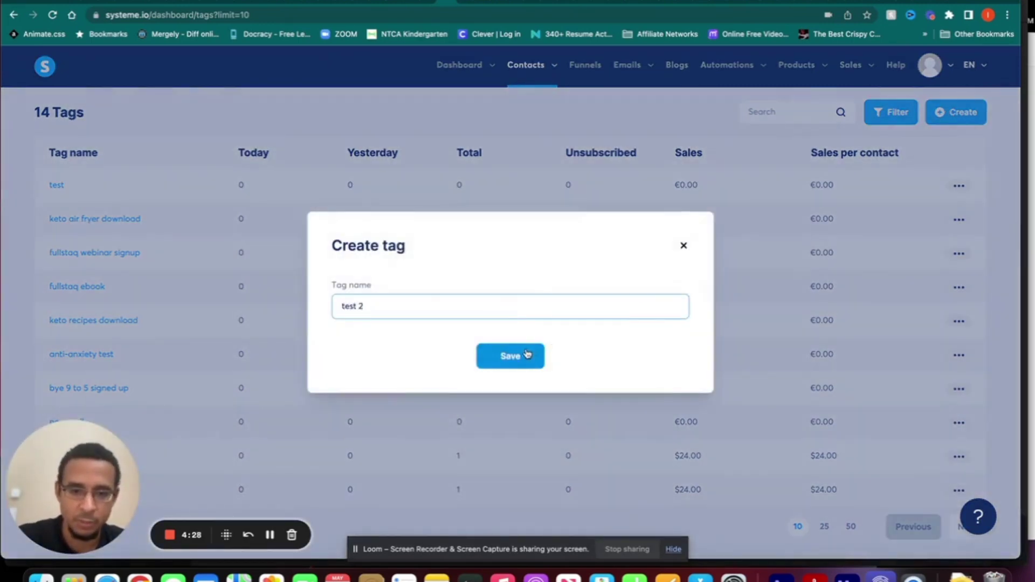
{"action": "left_click", "coordinate": [526, 357]}
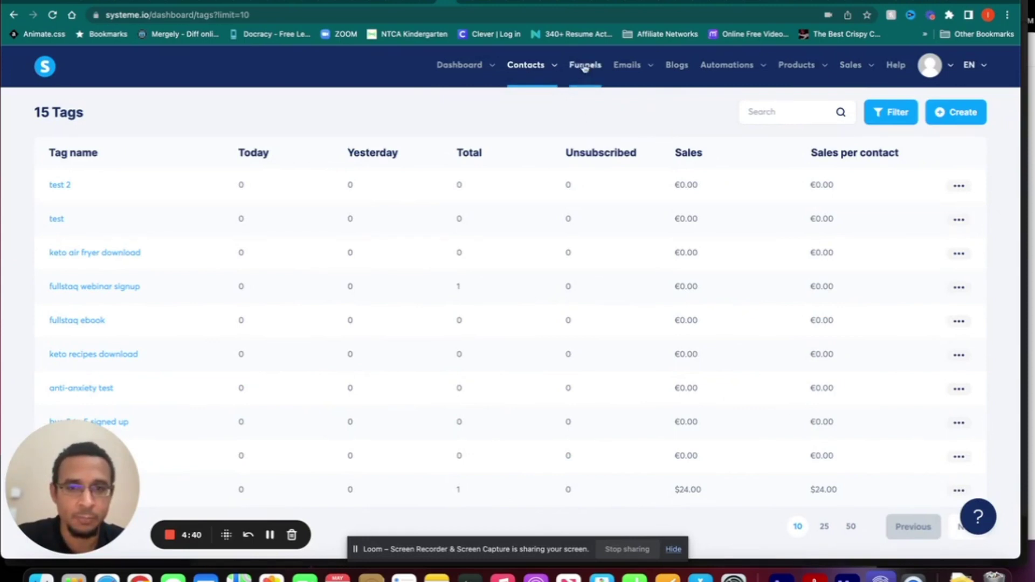
{"action": "mouse_move", "coordinate": [625, 69]}
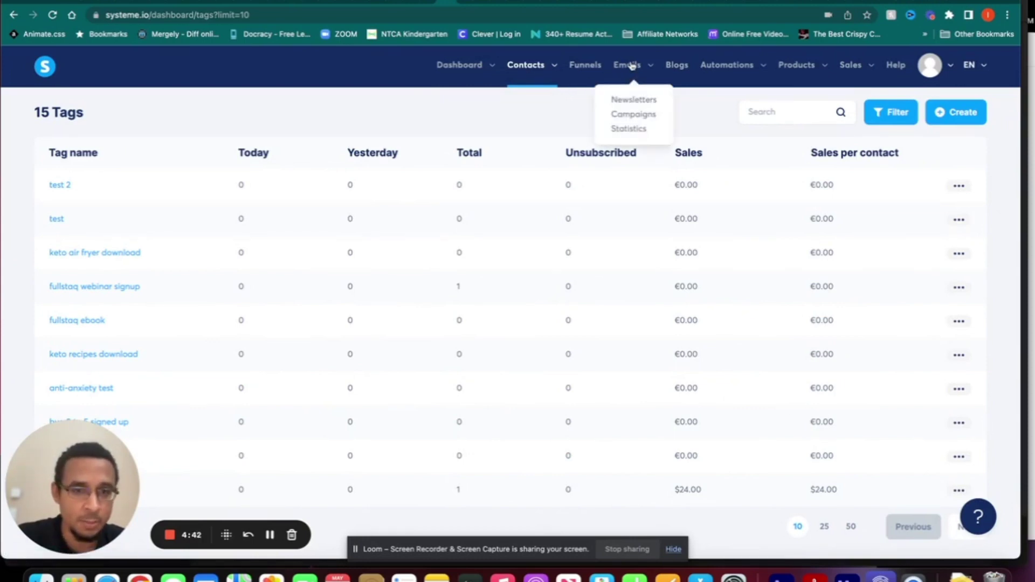
- Create an email campaign named 'test 2' under Emails > Campaigns
{"action": "left_click", "coordinate": [625, 117]}
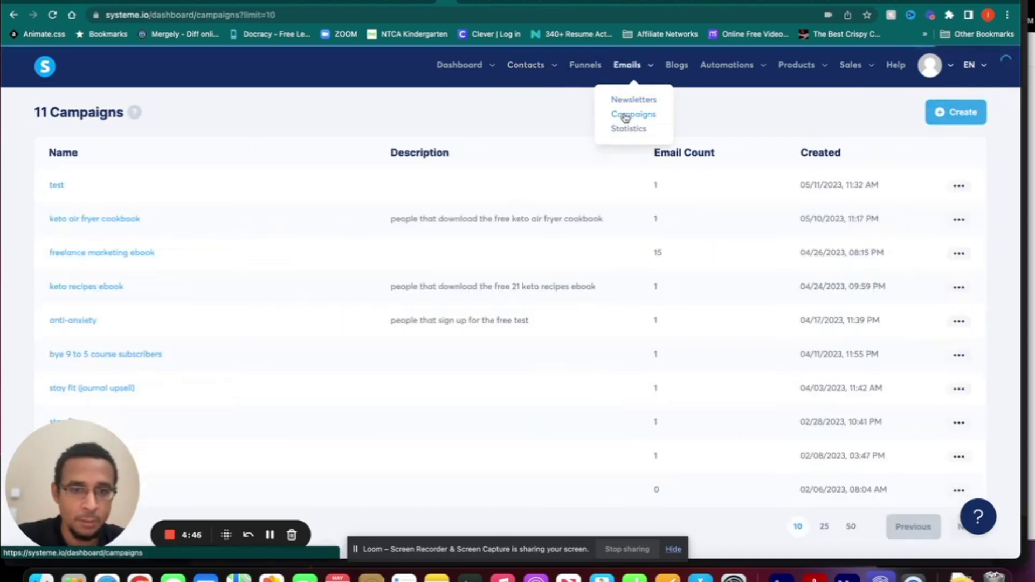
{"action": "left_click", "coordinate": [956, 112]}
{"action": "left_click", "coordinate": [545, 254]}
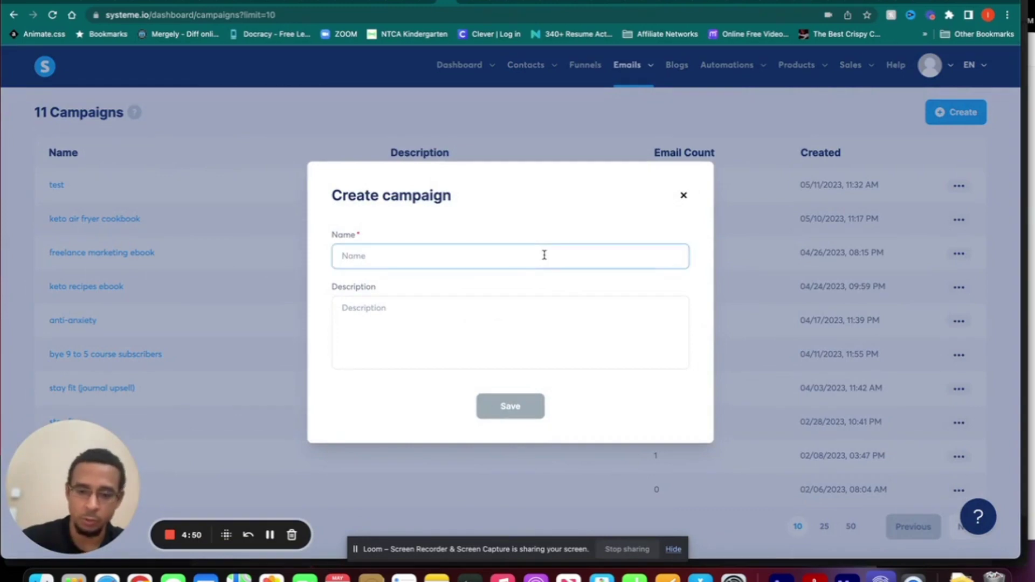
{"action": "type", "text": "test 2"}
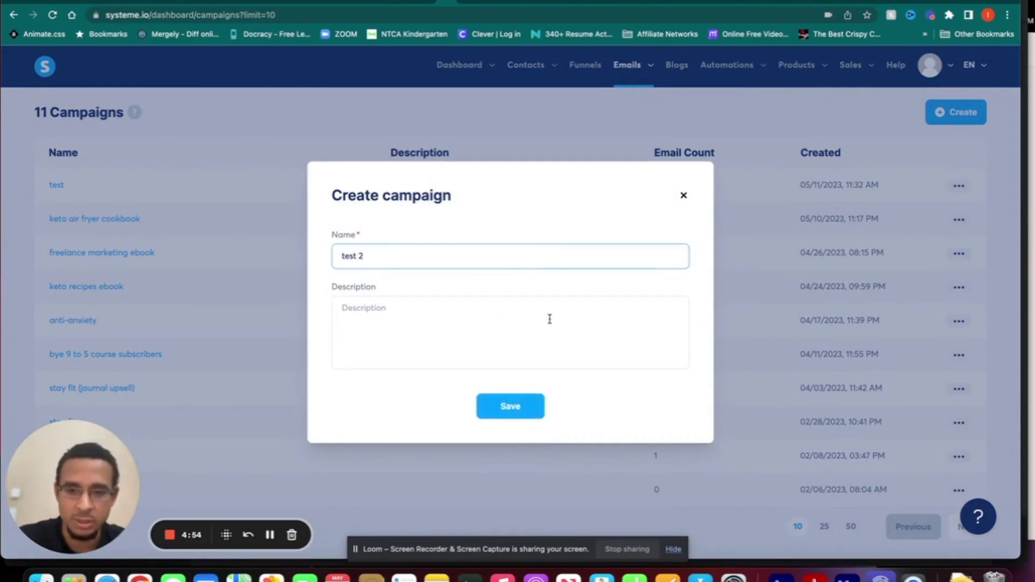
{"action": "left_click", "coordinate": [539, 327]}
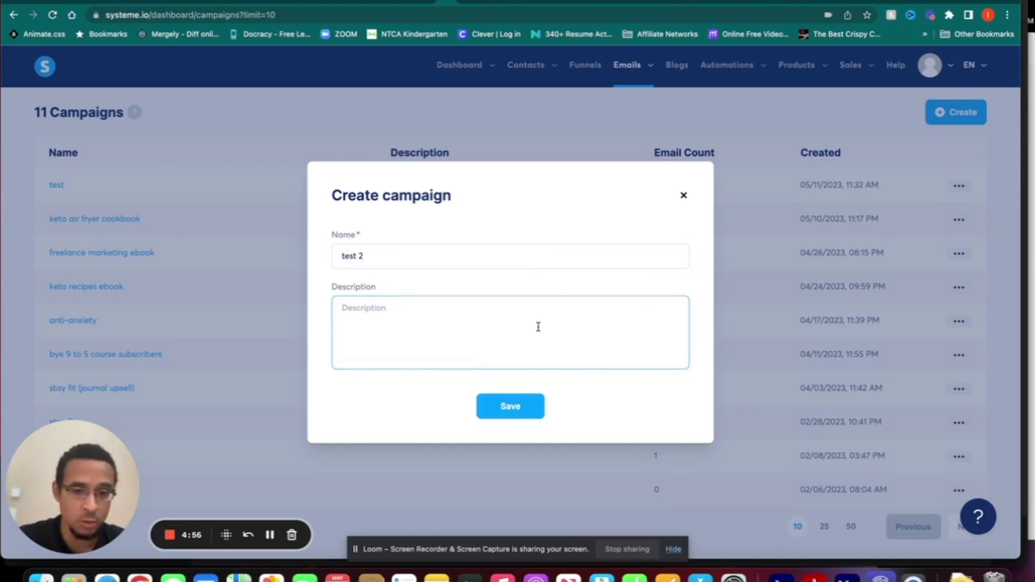
{"action": "left_click", "coordinate": [510, 406]}
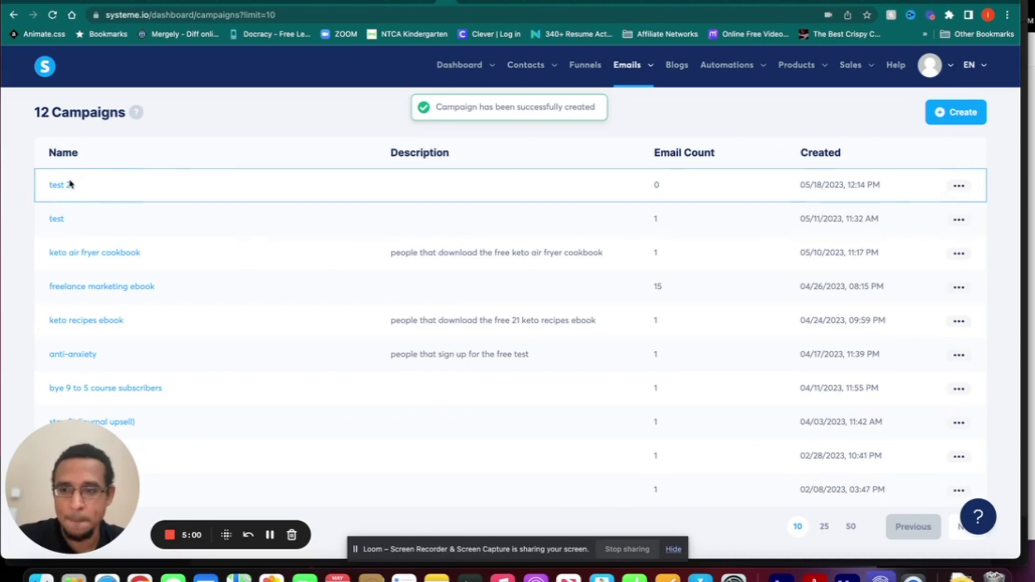
- Add an email step with subject 'test 2' to the test 2 campaign using the first visual template
{"action": "left_click", "coordinate": [64, 187]}
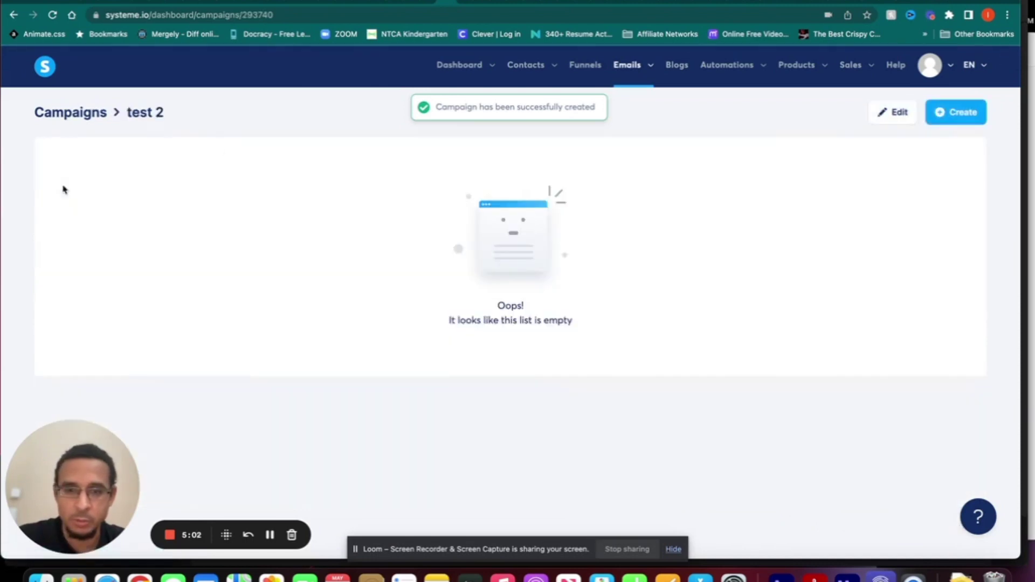
{"action": "left_click", "coordinate": [950, 113]}
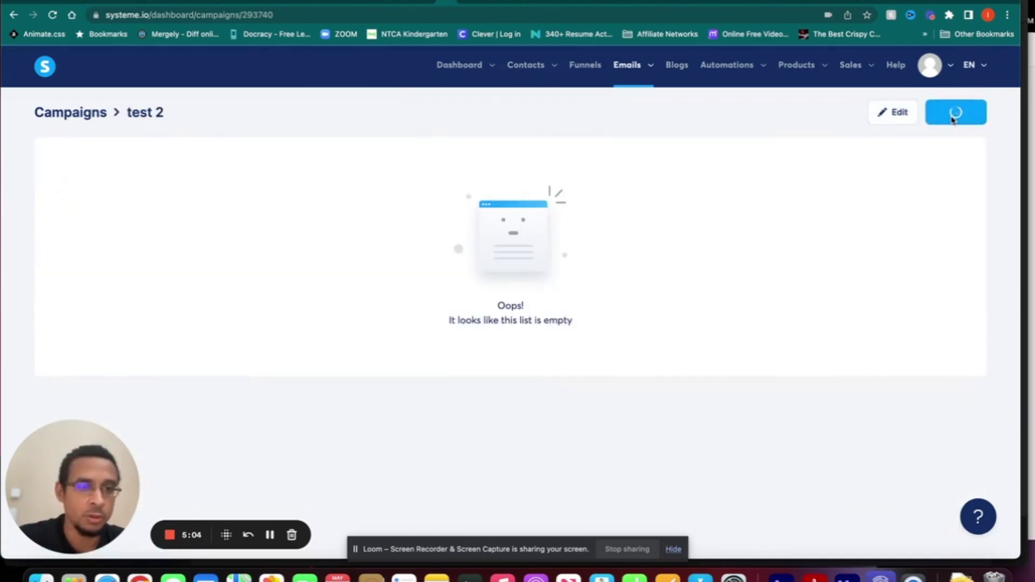
{"action": "left_click", "coordinate": [514, 227]}
{"action": "type", "text": "test 2"}
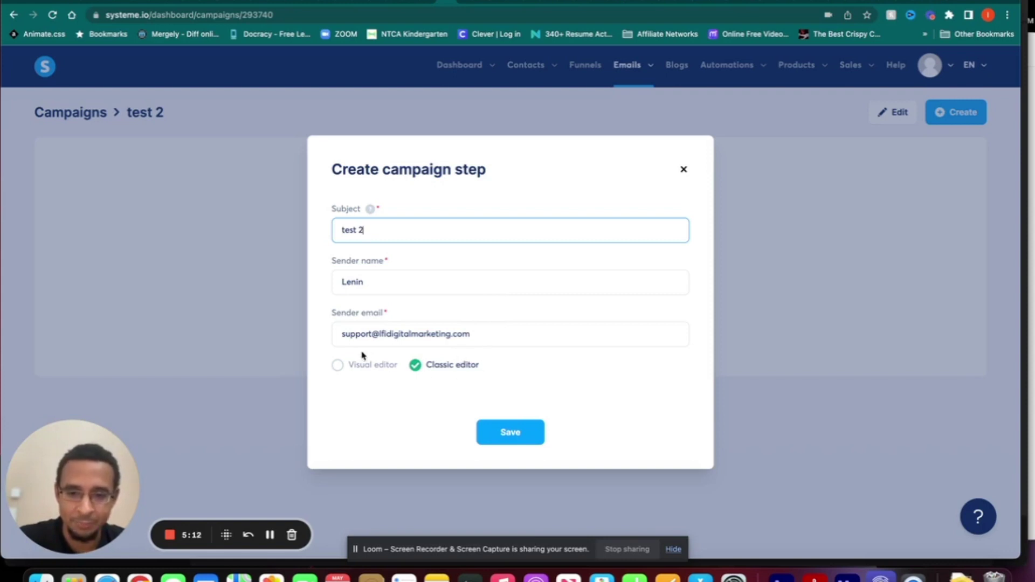
{"action": "left_click", "coordinate": [337, 366]}
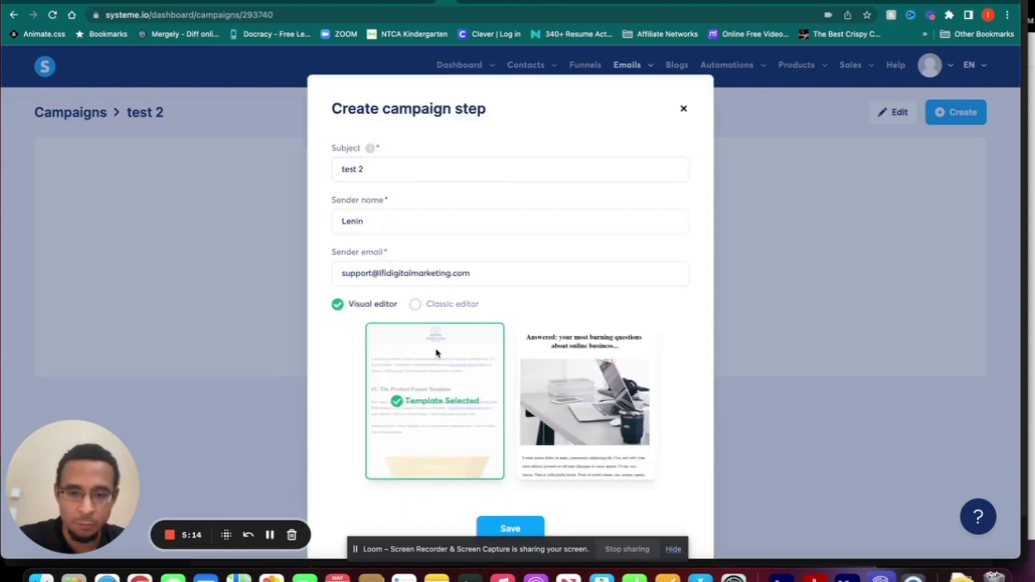
{"action": "scroll", "coordinate": [437, 353], "scroll_direction": "down", "scroll_amount": 1}
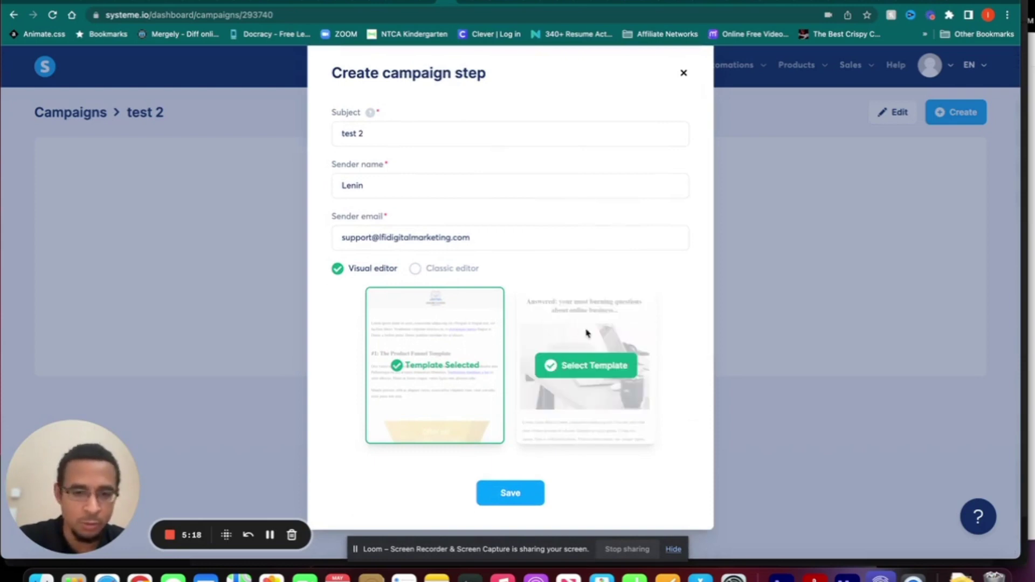
{"action": "left_click", "coordinate": [585, 366]}
{"action": "left_click", "coordinate": [458, 367]}
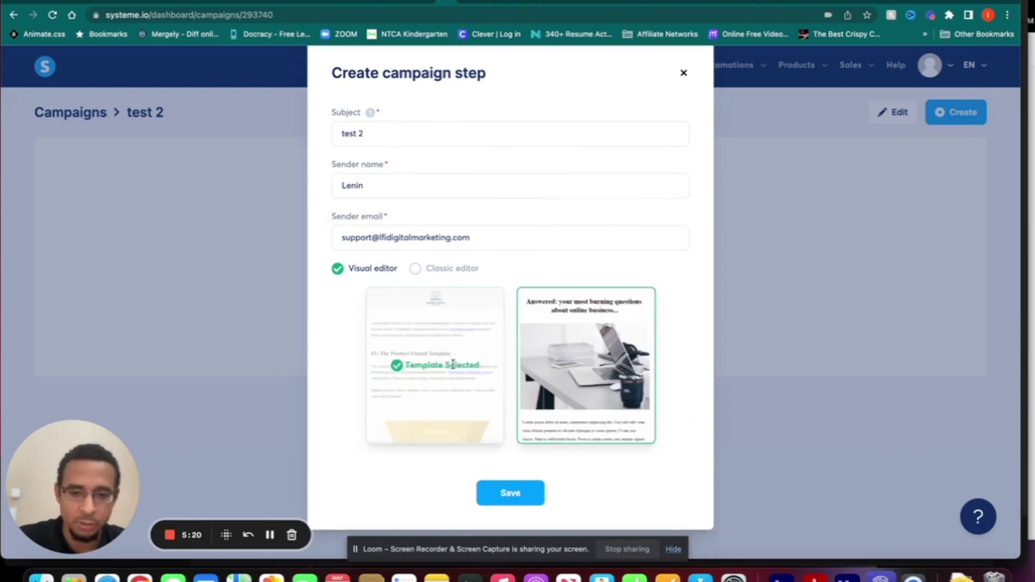
{"action": "left_click", "coordinate": [507, 490]}
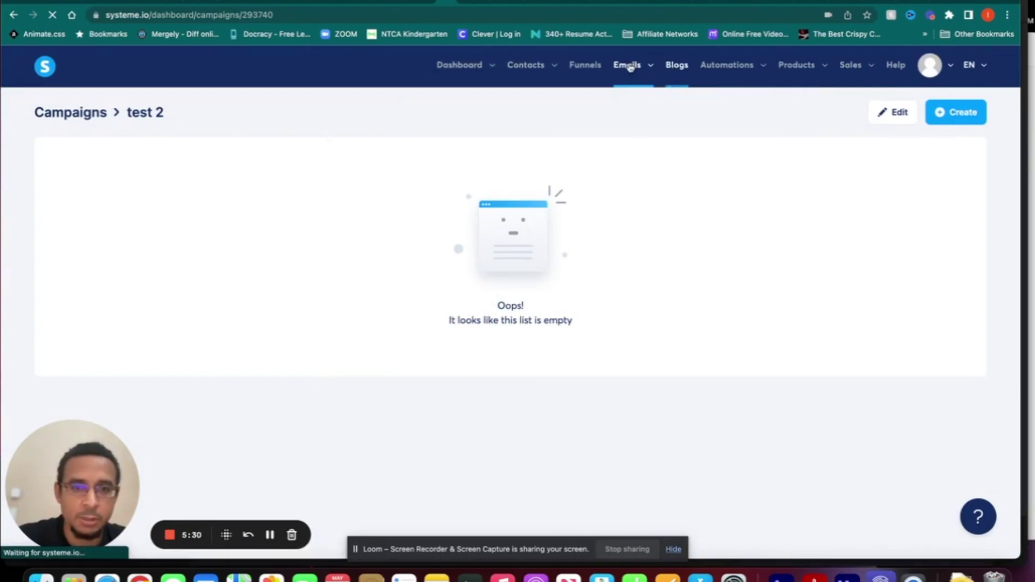
- Add a second email to the test 2 campaign with subject 'this is a test' using the visual editor
{"action": "left_click", "coordinate": [92, 115]}
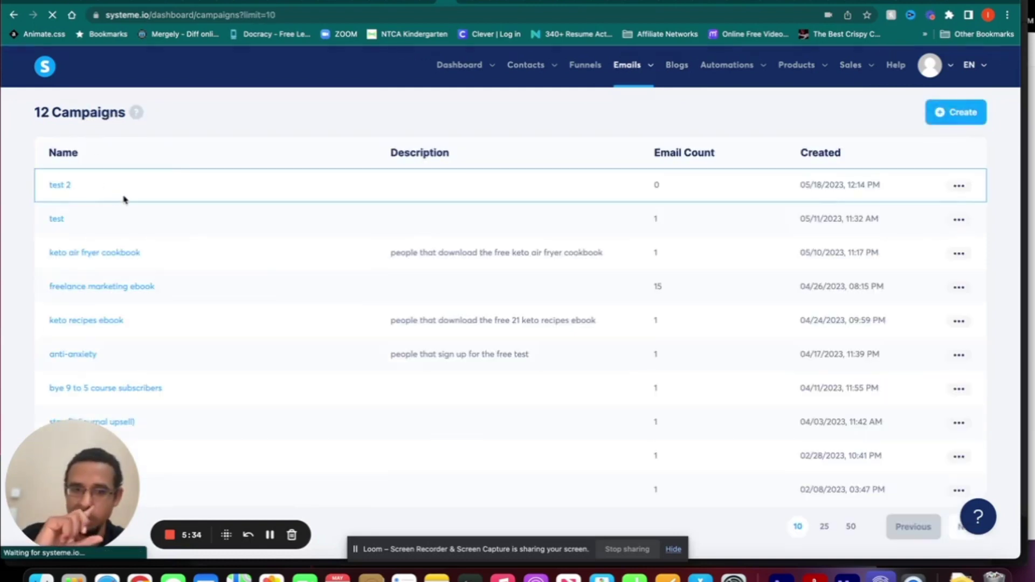
{"action": "left_click", "coordinate": [60, 186]}
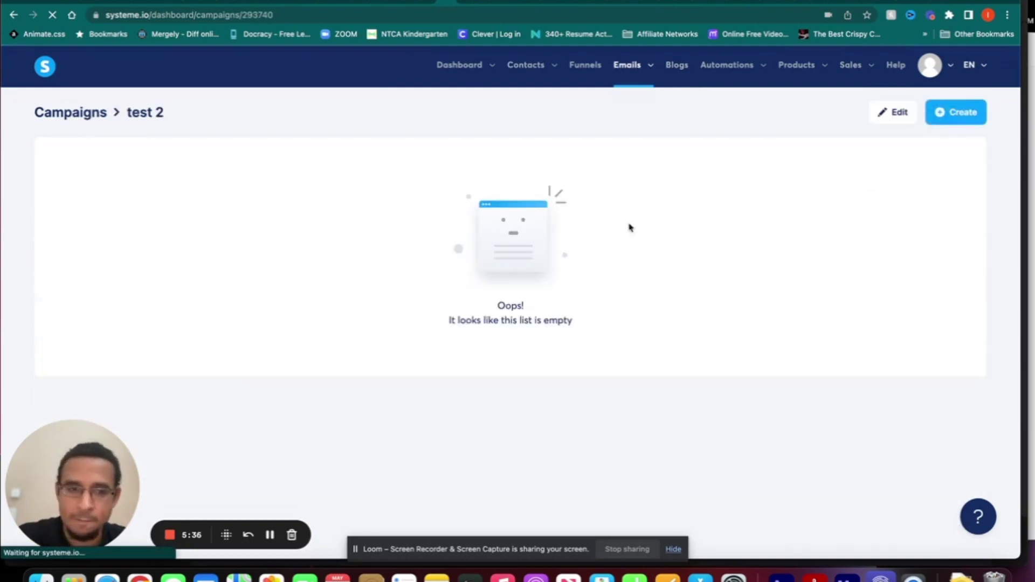
{"action": "left_click", "coordinate": [964, 118]}
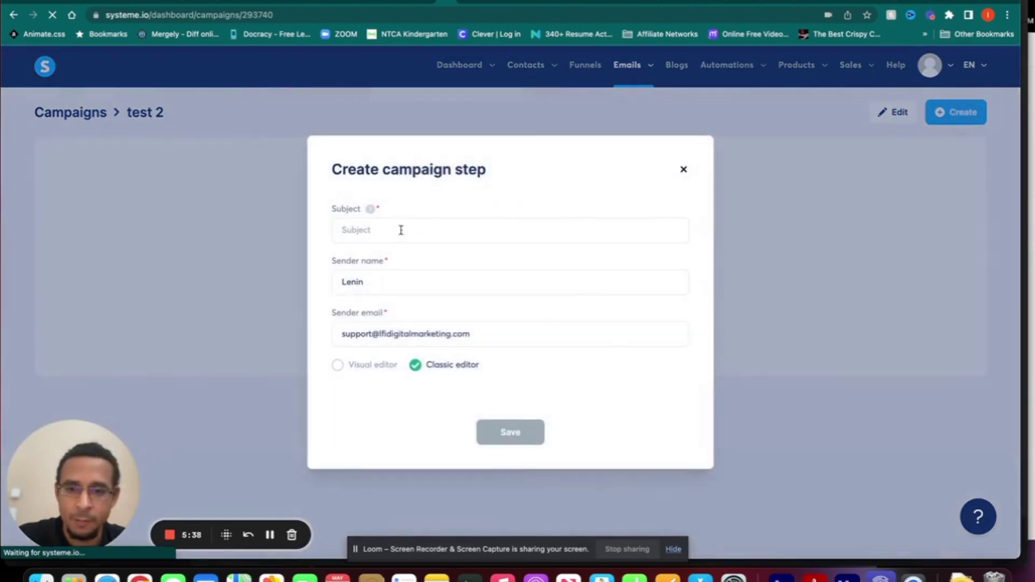
{"action": "left_click", "coordinate": [394, 231]}
{"action": "type", "text": "this is a test"}
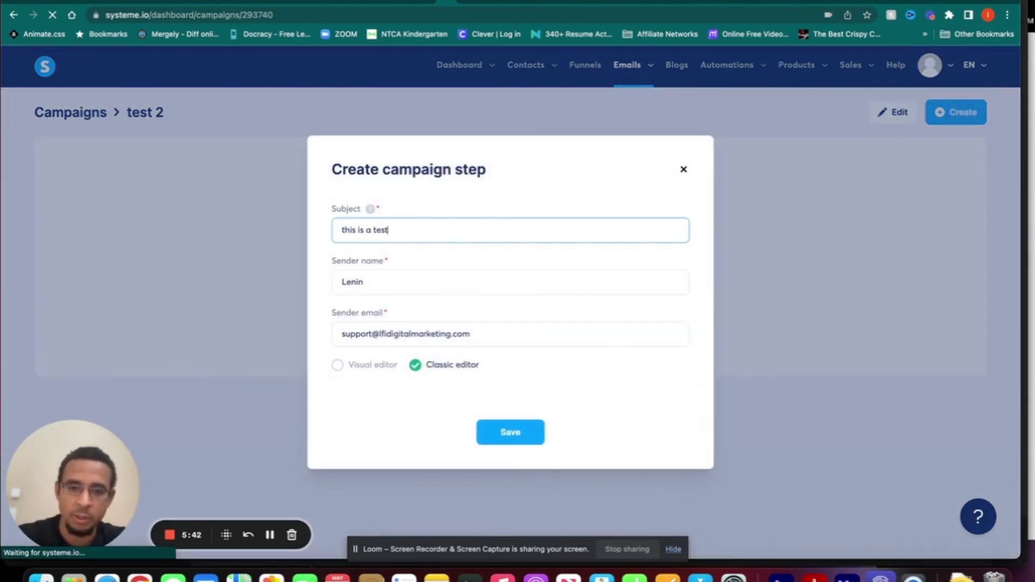
{"action": "left_click", "coordinate": [371, 276]}
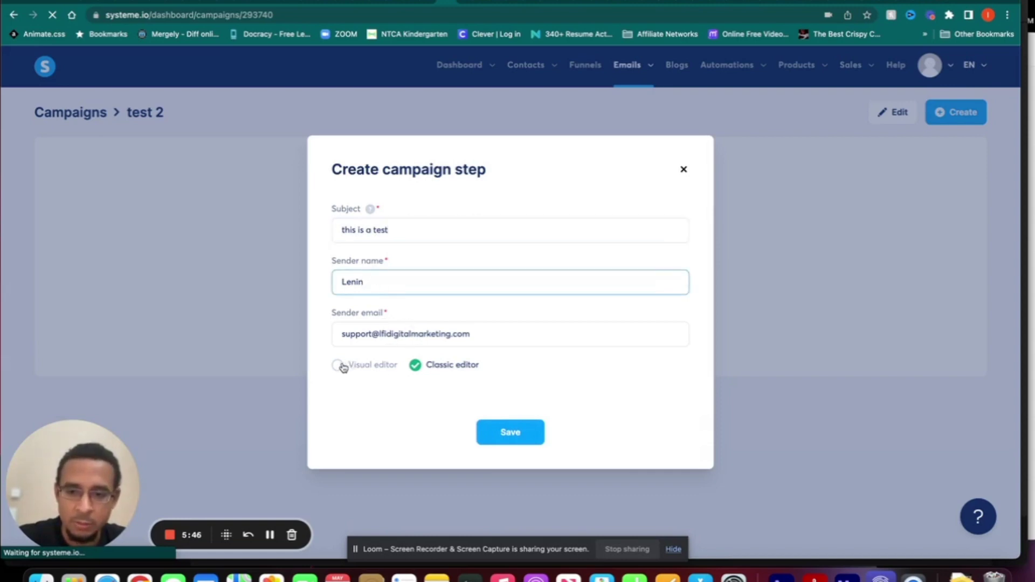
{"action": "left_click", "coordinate": [338, 365]}
{"action": "scroll", "coordinate": [480, 402], "scroll_direction": "down", "scroll_amount": 1}
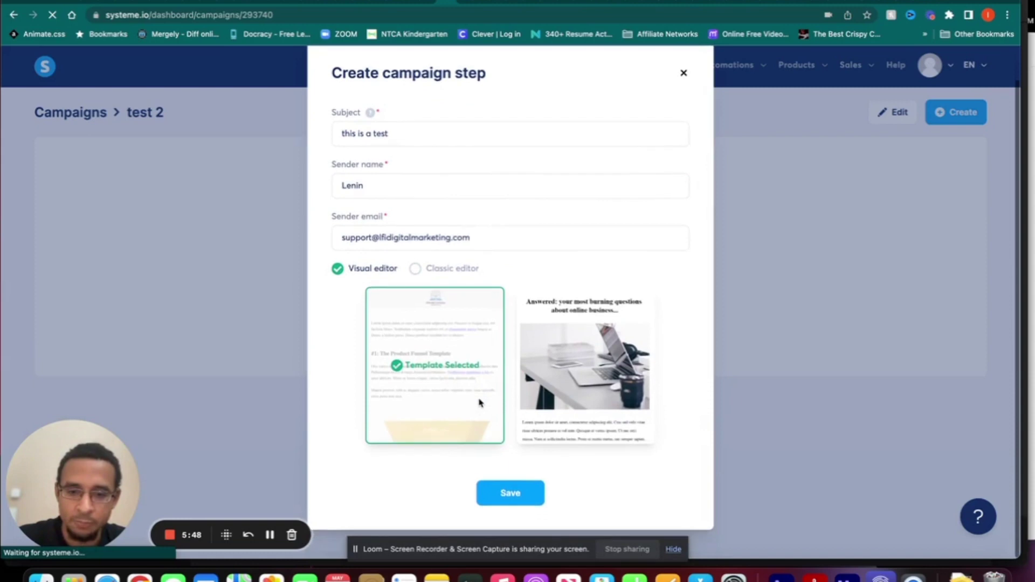
{"action": "left_click", "coordinate": [525, 494]}
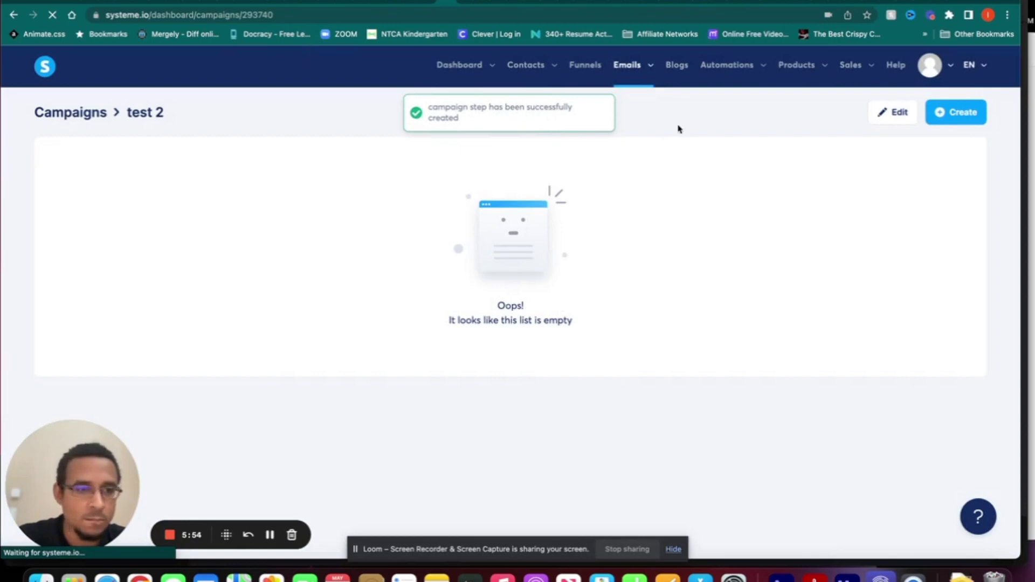
- Re-save the test 2 campaign's name and description settings, then reopen the campaign
{"action": "left_click", "coordinate": [898, 113]}
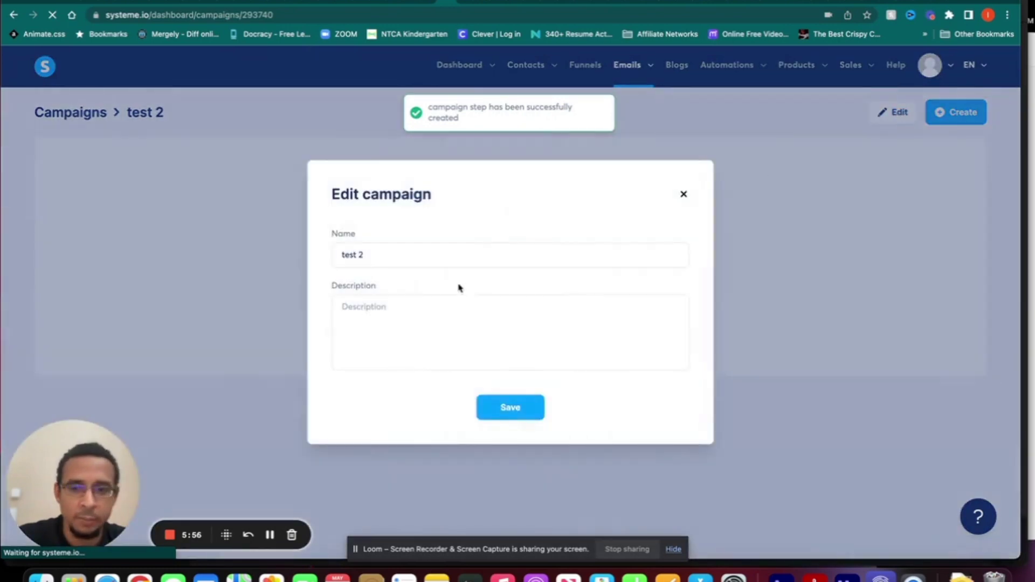
{"action": "left_click", "coordinate": [511, 408]}
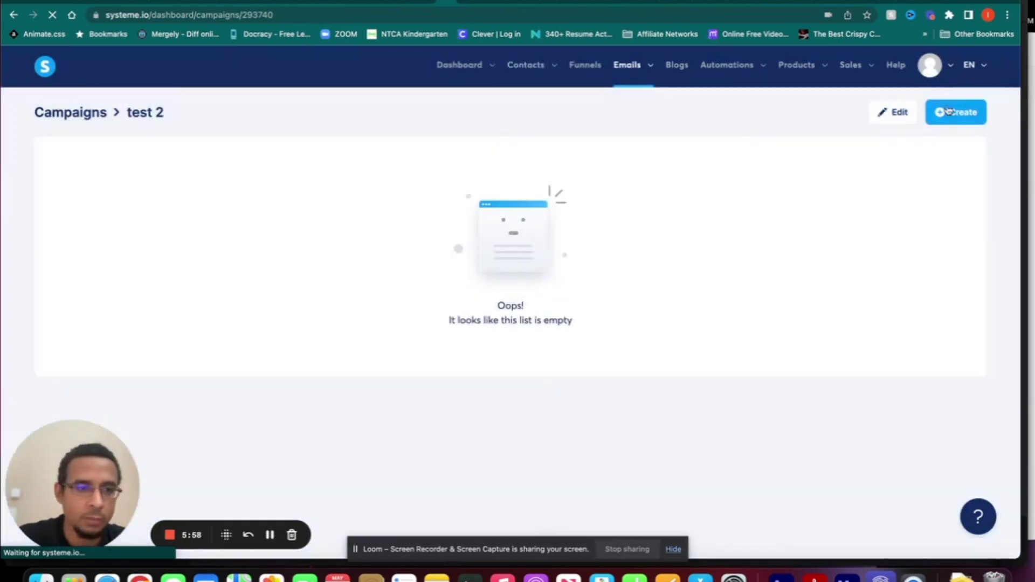
{"action": "left_click", "coordinate": [86, 113]}
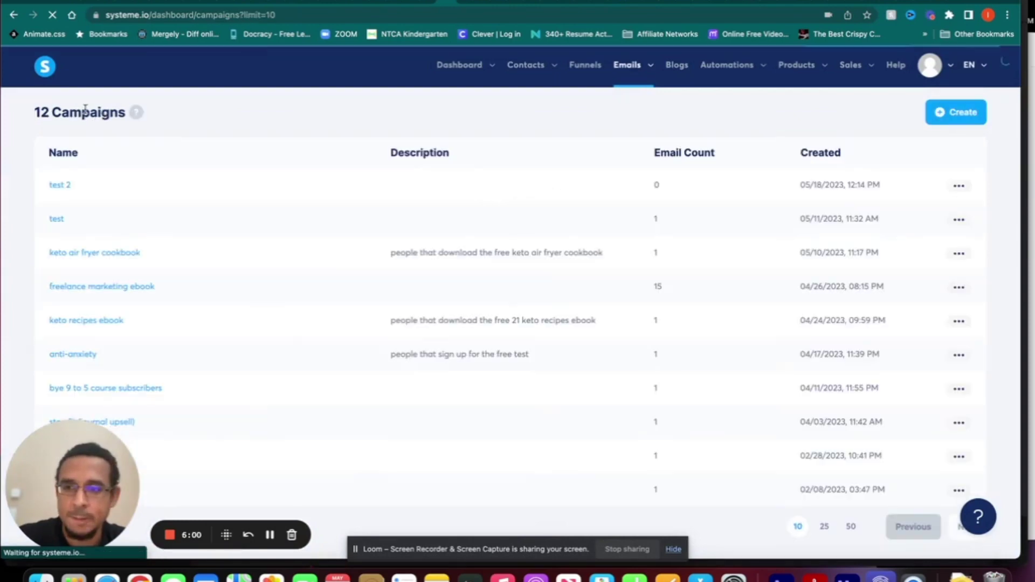
{"action": "left_click", "coordinate": [61, 185]}
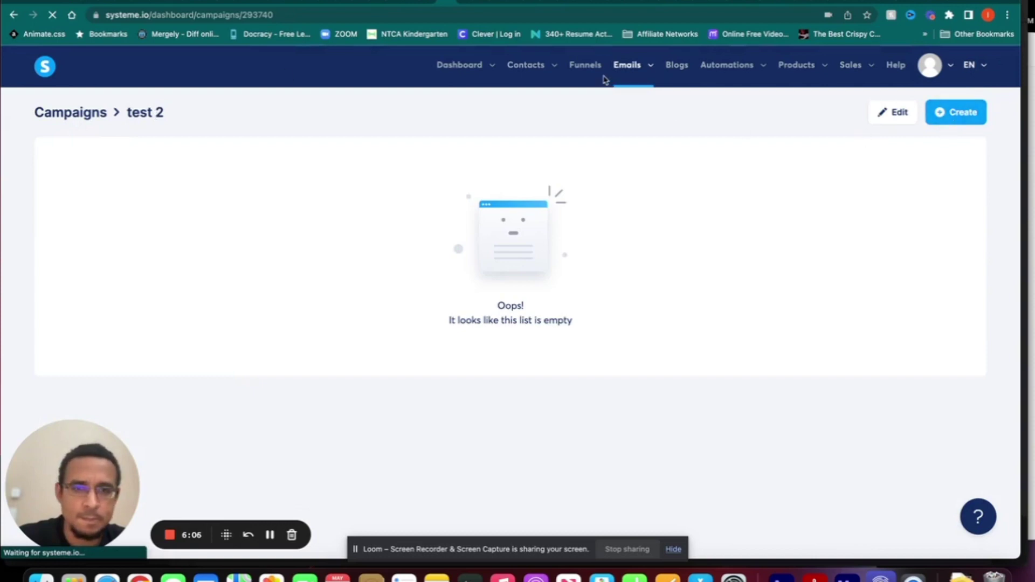
- Reload the test 2 campaign page so its emails 'test 2' and 'this is a test' appear
{"action": "left_click", "coordinate": [52, 15]}
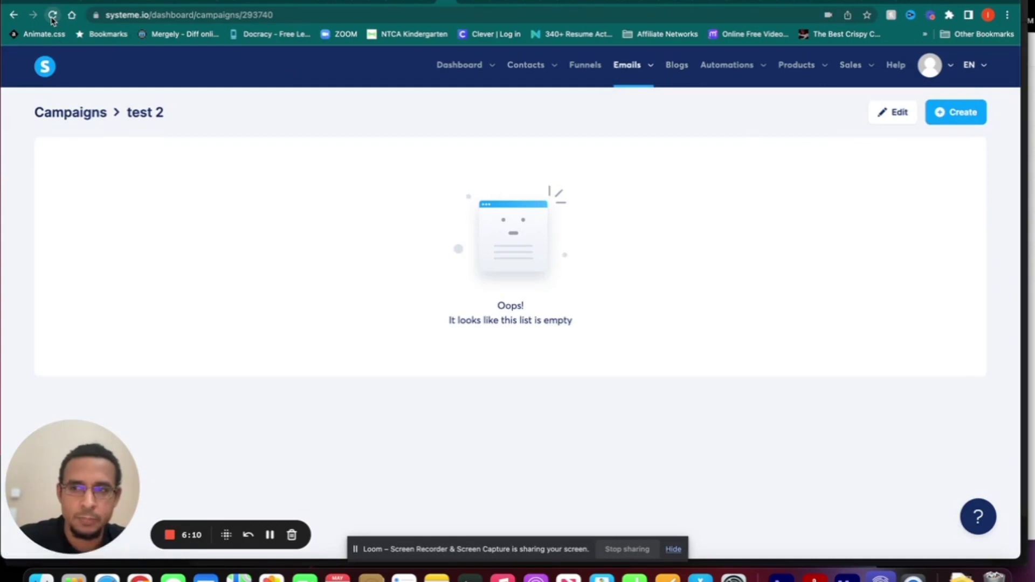
{"action": "left_click", "coordinate": [52, 15]}
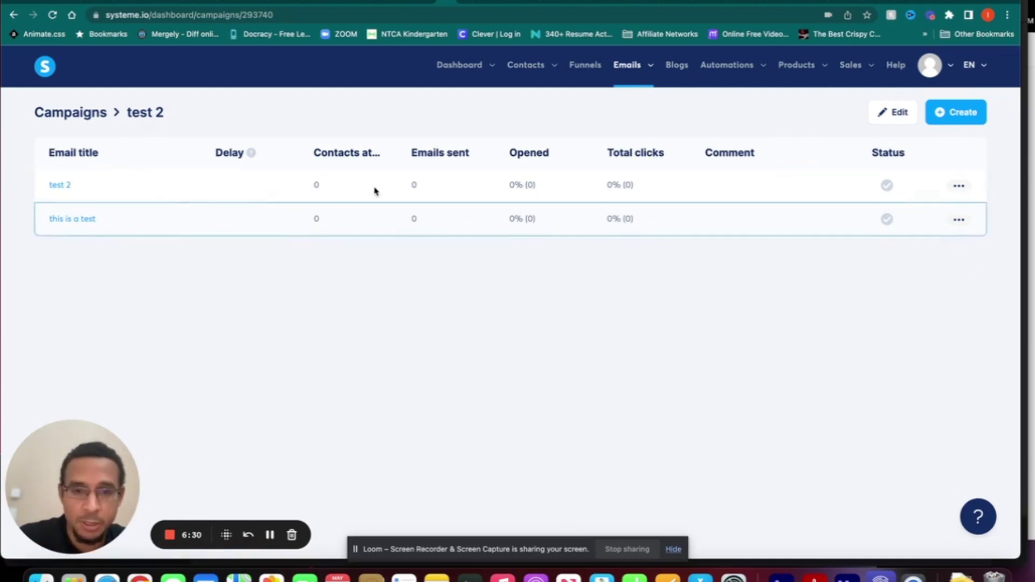
{"action": "mouse_move", "coordinate": [632, 76]}
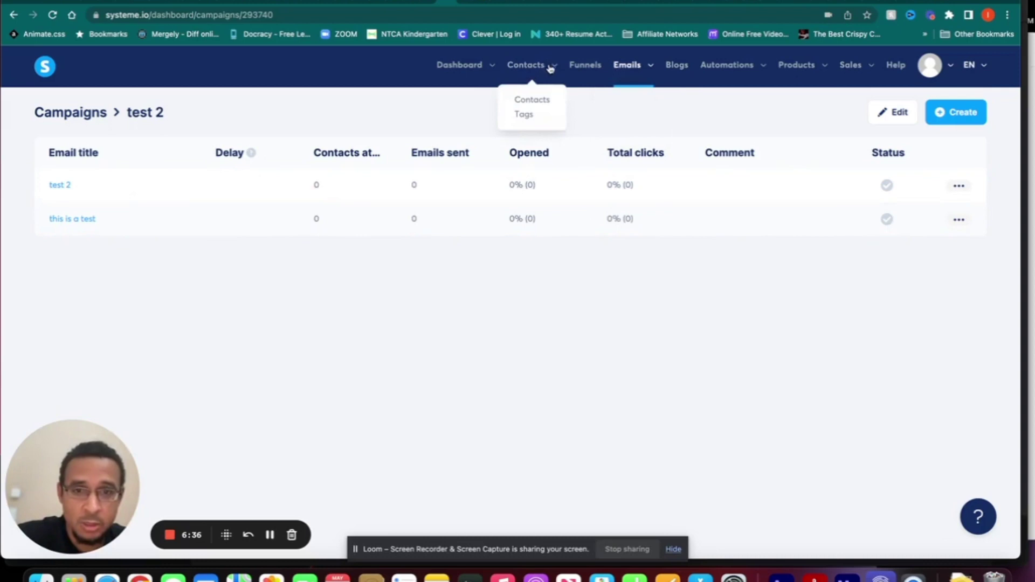
- Open the test 2 funnel from the Funnels list to reach the squeeze page's template gallery
{"action": "mouse_move", "coordinate": [526, 92]}
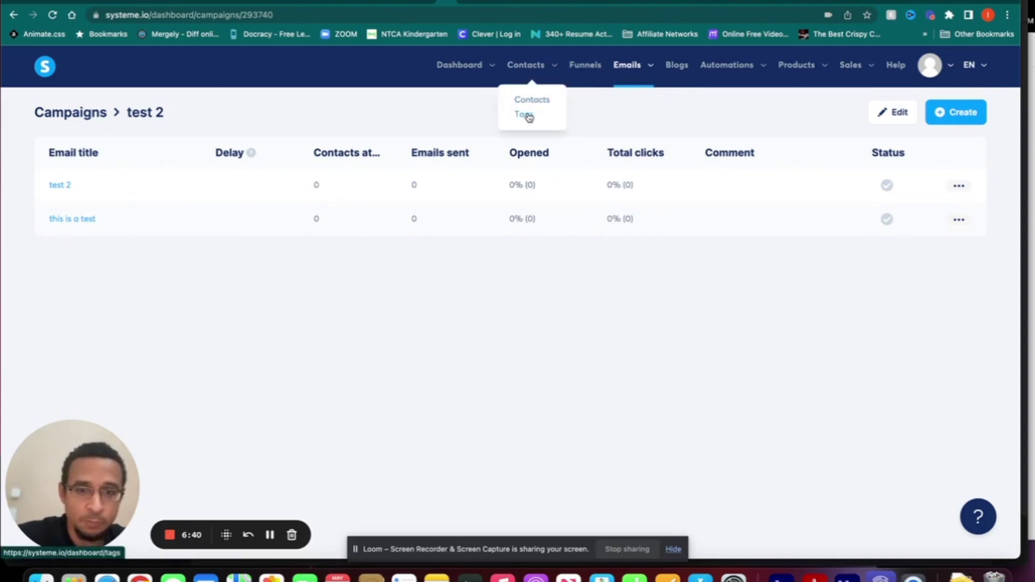
{"action": "left_click", "coordinate": [586, 71]}
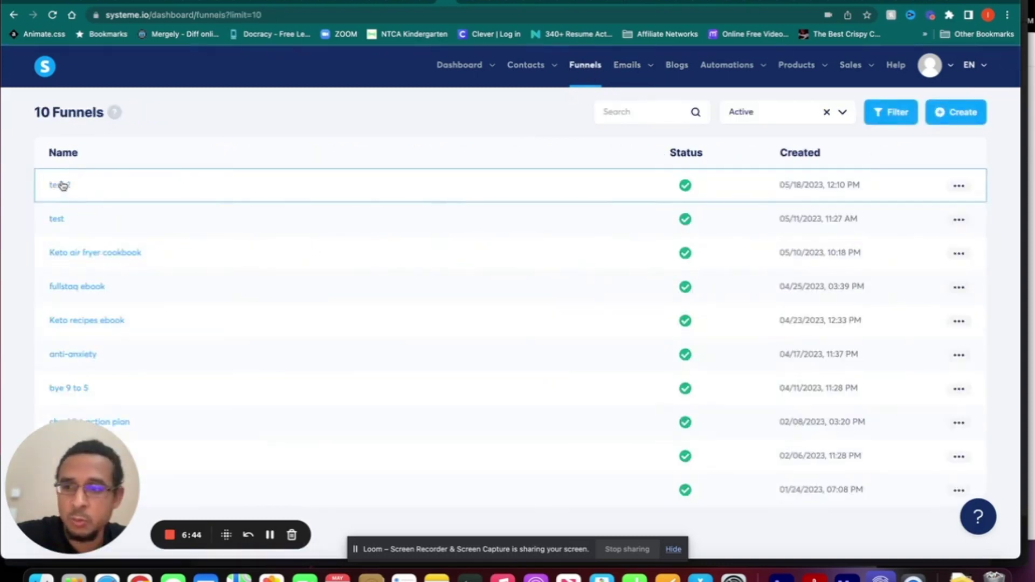
{"action": "left_click", "coordinate": [59, 185]}
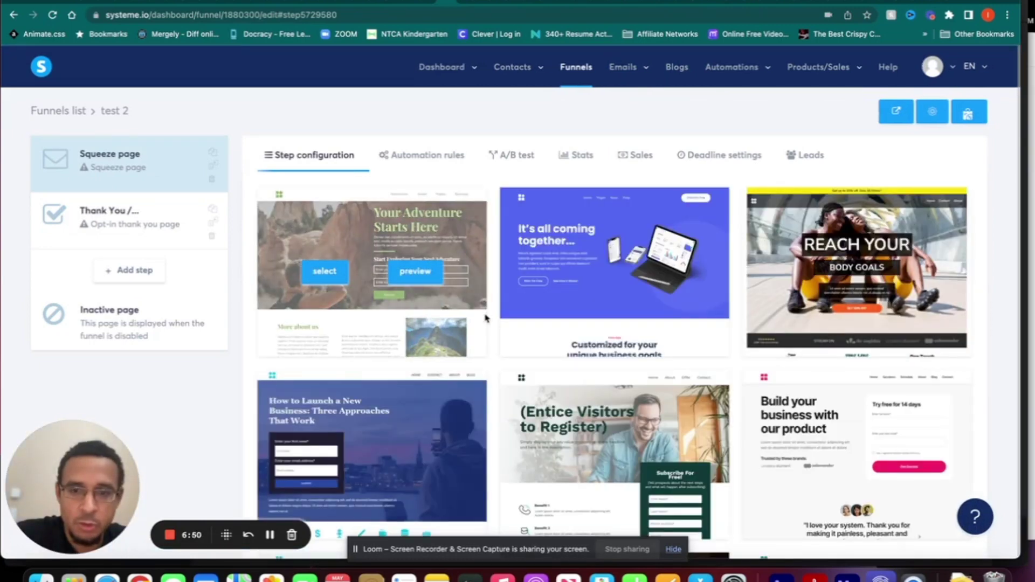
{"action": "scroll", "coordinate": [485, 319], "scroll_direction": "down", "scroll_amount": 5}
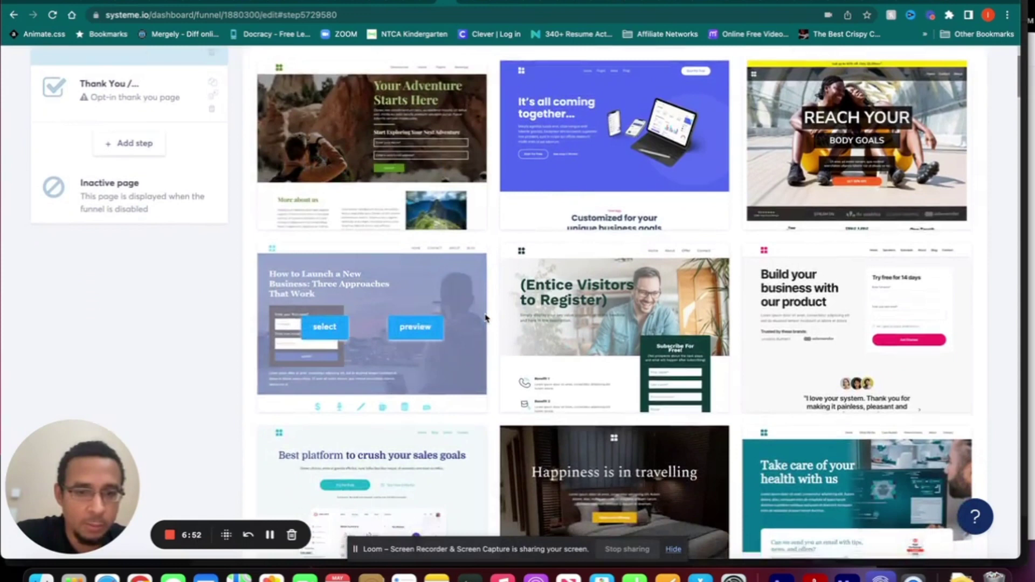
- Apply the How to Launch a New Business template to the squeeze page
{"action": "scroll", "coordinate": [486, 318], "scroll_direction": "up", "scroll_amount": 1}
{"action": "scroll", "coordinate": [378, 302], "scroll_direction": "down", "scroll_amount": 3}
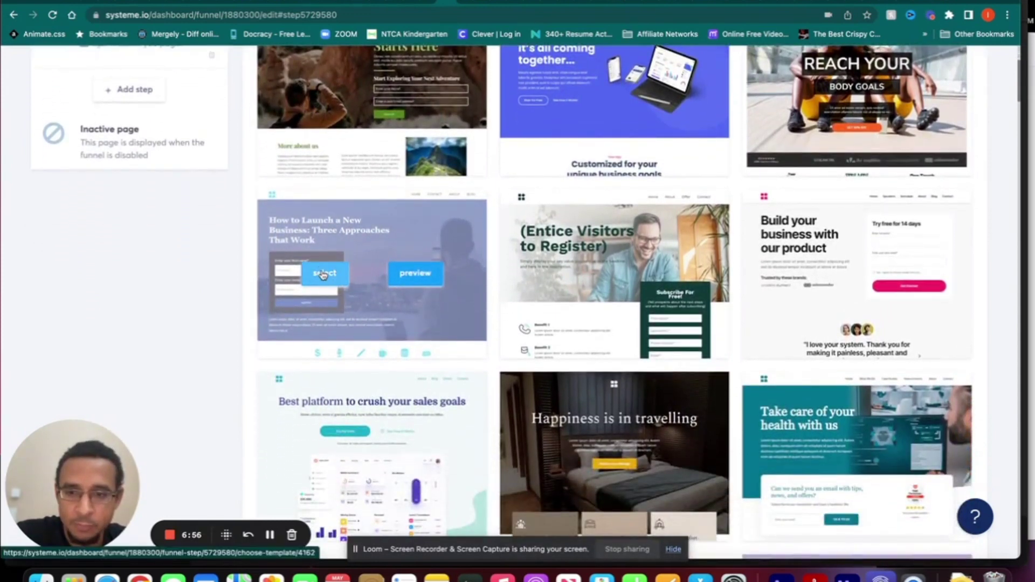
{"action": "left_click", "coordinate": [323, 275]}
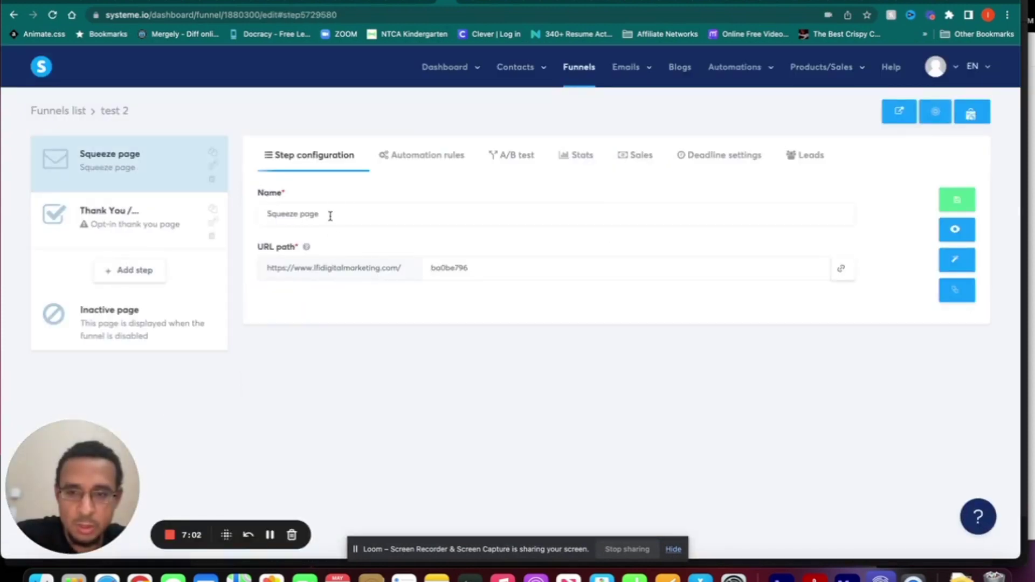
- Change the squeeze page URL path to test-2 and save the funnel step
{"action": "double_click", "coordinate": [455, 273]}
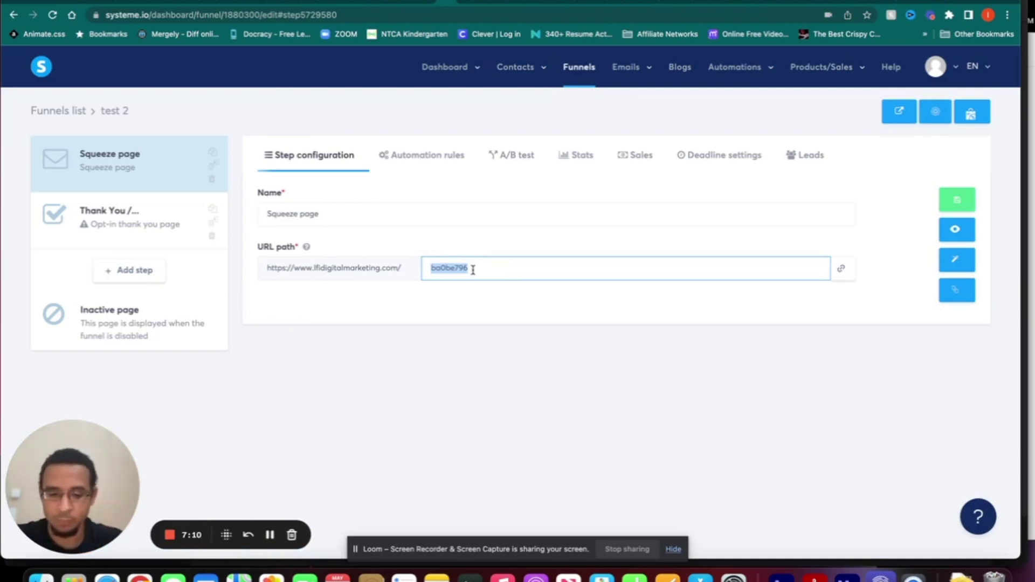
{"action": "type", "text": "test-2"}
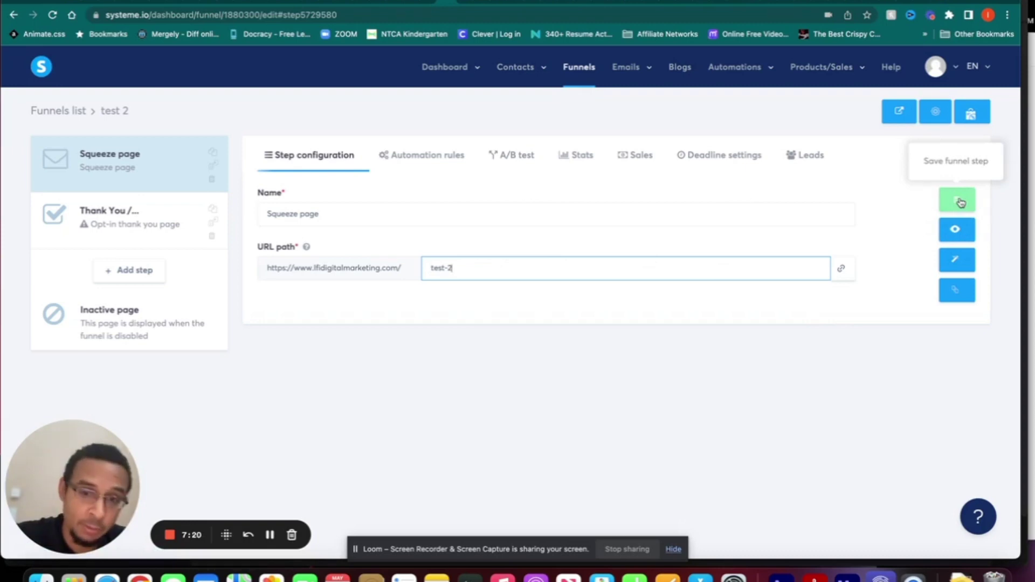
{"action": "left_click", "coordinate": [961, 202]}
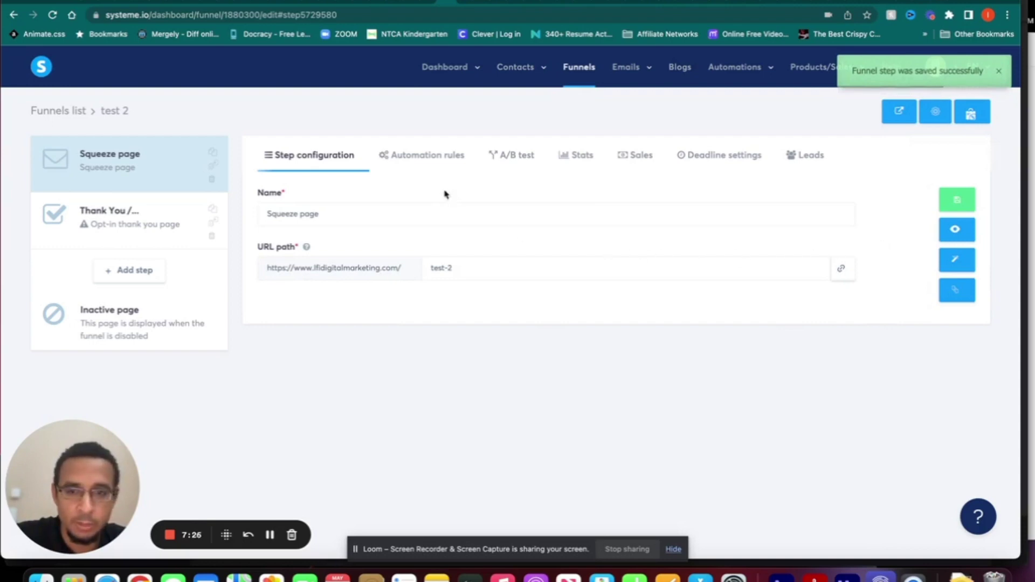
{"action": "left_click", "coordinate": [429, 158]}
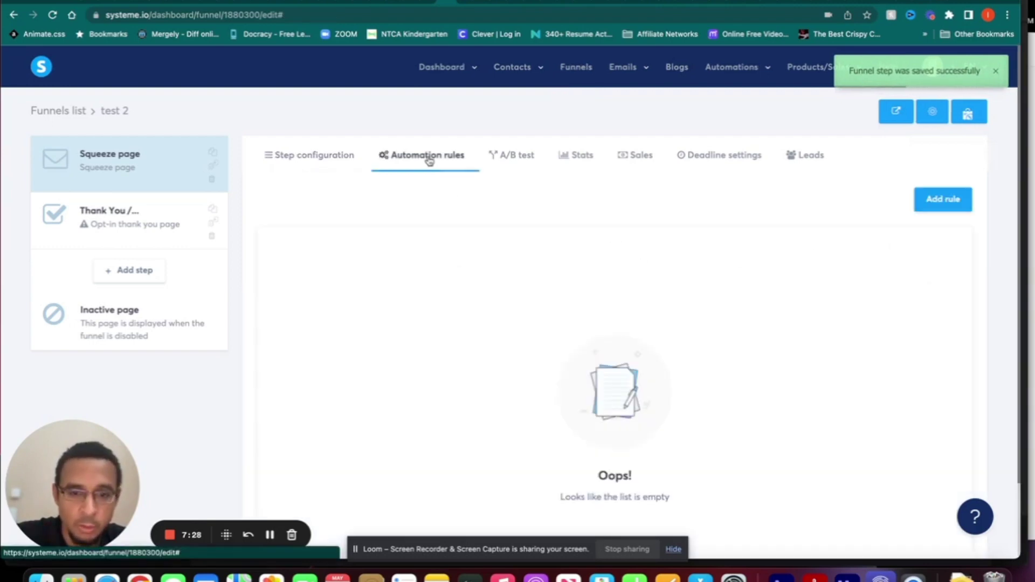
- Create a form-subscribed automation rule that subscribes contacts to the test 2 campaign
{"action": "scroll", "coordinate": [668, 367], "scroll_direction": "down", "scroll_amount": 1}
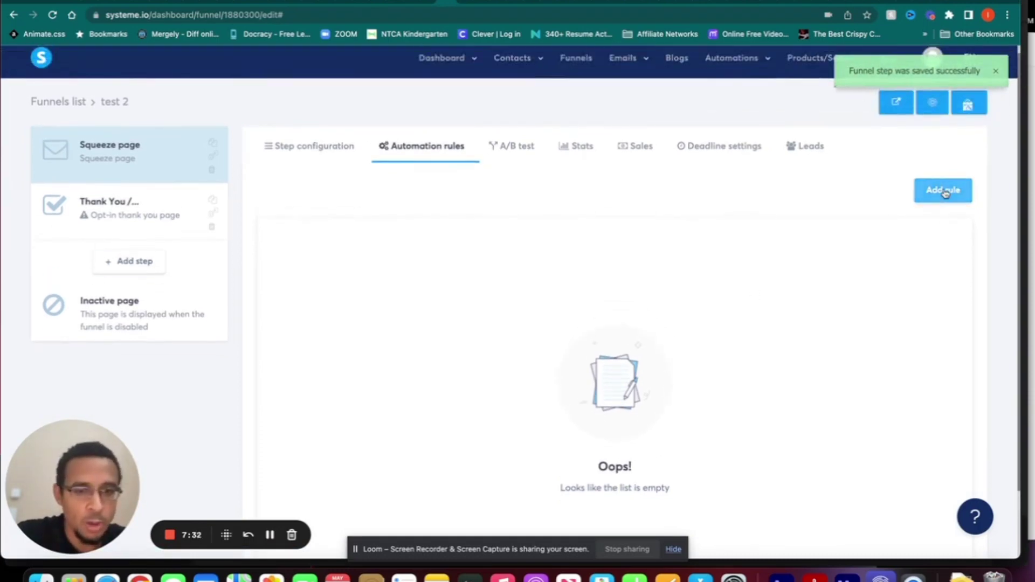
{"action": "left_click", "coordinate": [945, 194]}
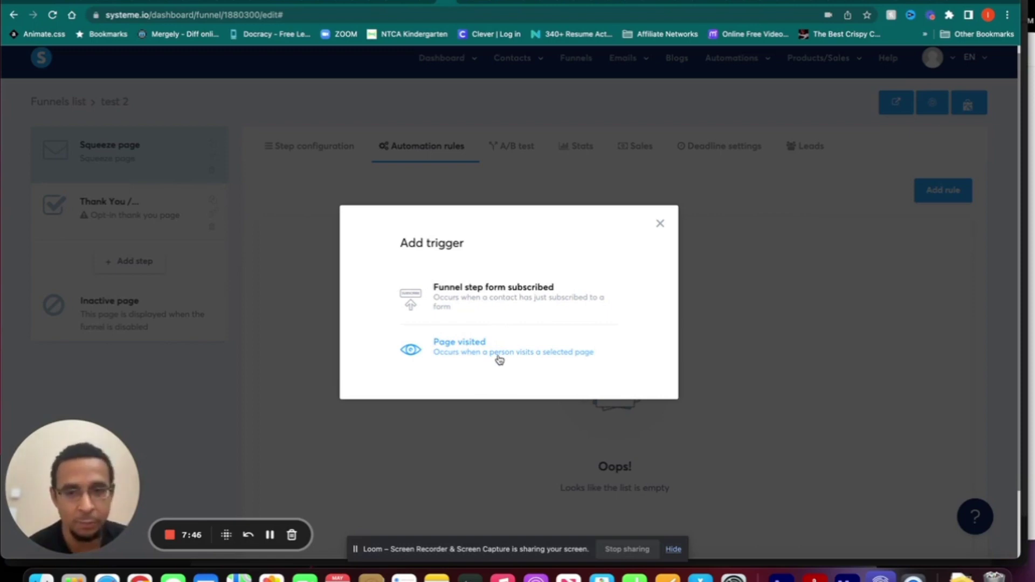
{"action": "left_click", "coordinate": [493, 287]}
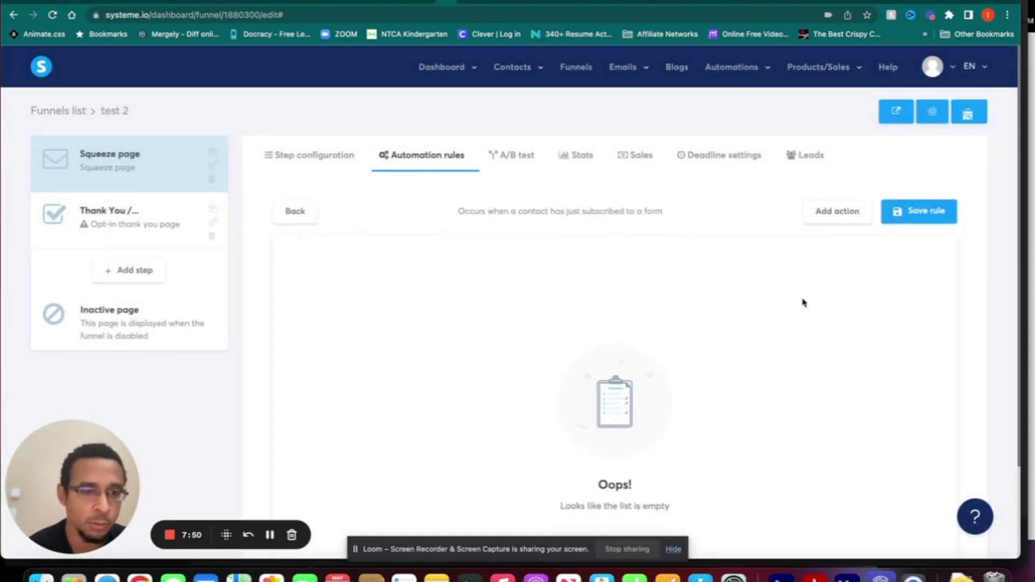
{"action": "left_click", "coordinate": [836, 214]}
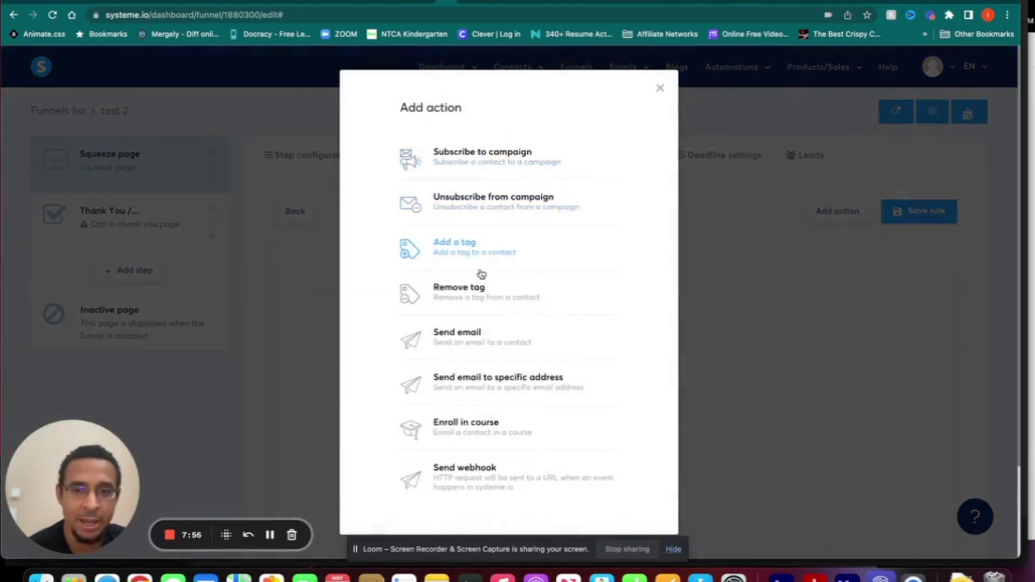
{"action": "left_click", "coordinate": [492, 162]}
{"action": "left_click", "coordinate": [642, 289]}
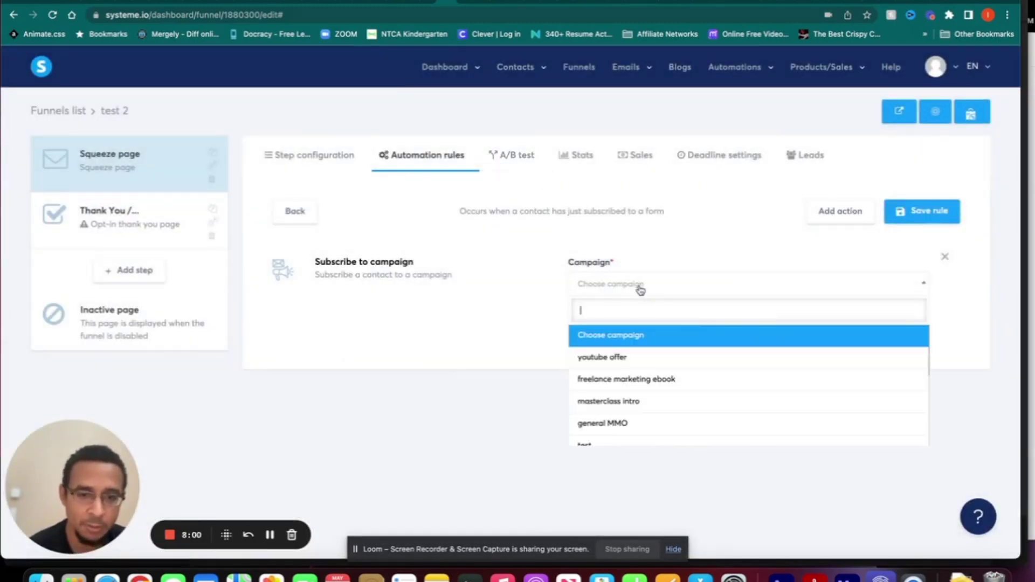
{"action": "scroll", "coordinate": [636, 413], "scroll_direction": "down", "scroll_amount": 3}
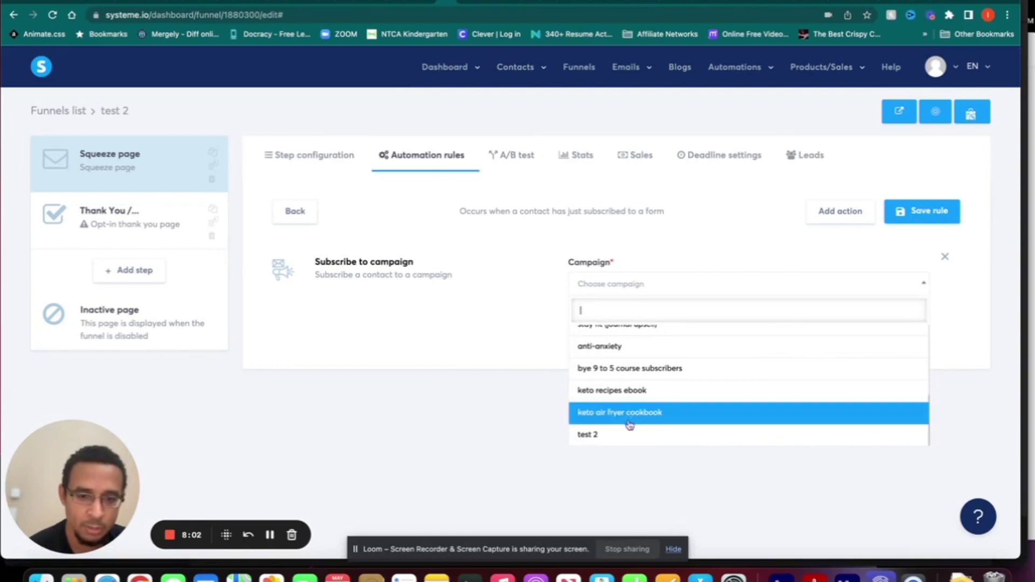
{"action": "left_click", "coordinate": [624, 439]}
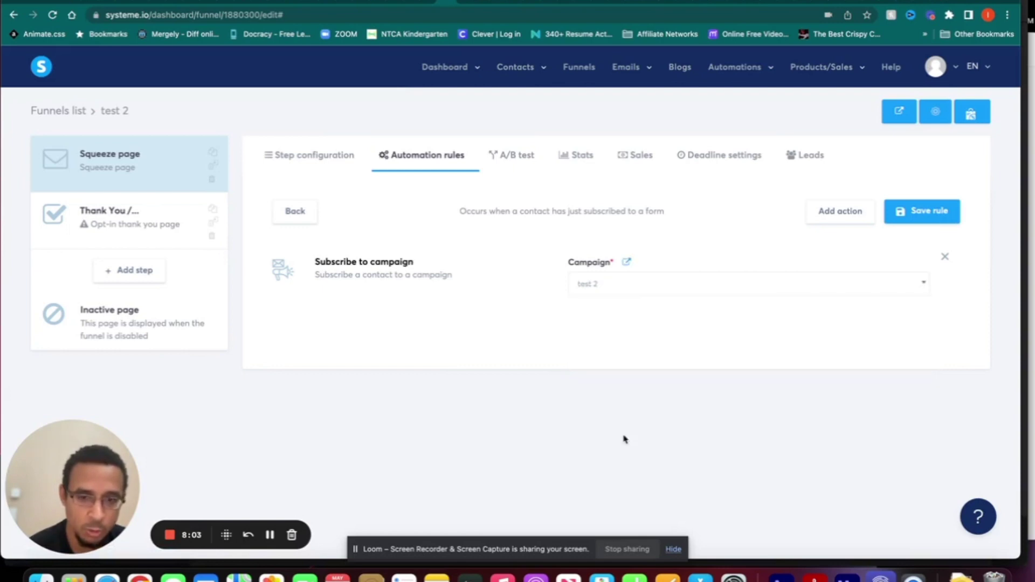
- Add a 'test 2' tag action to the rule and save it
{"action": "left_click", "coordinate": [845, 215]}
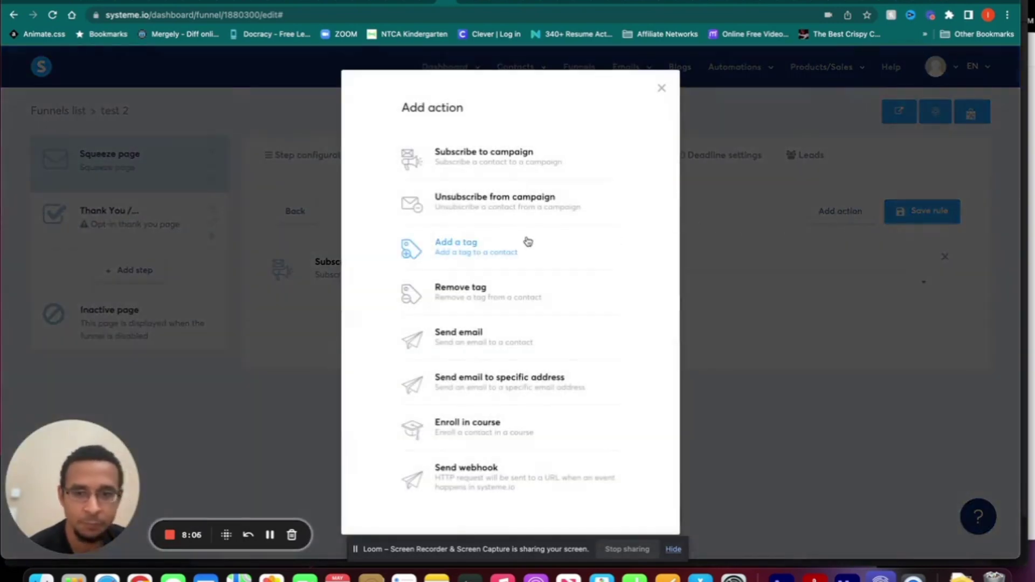
{"action": "left_click", "coordinate": [481, 253]}
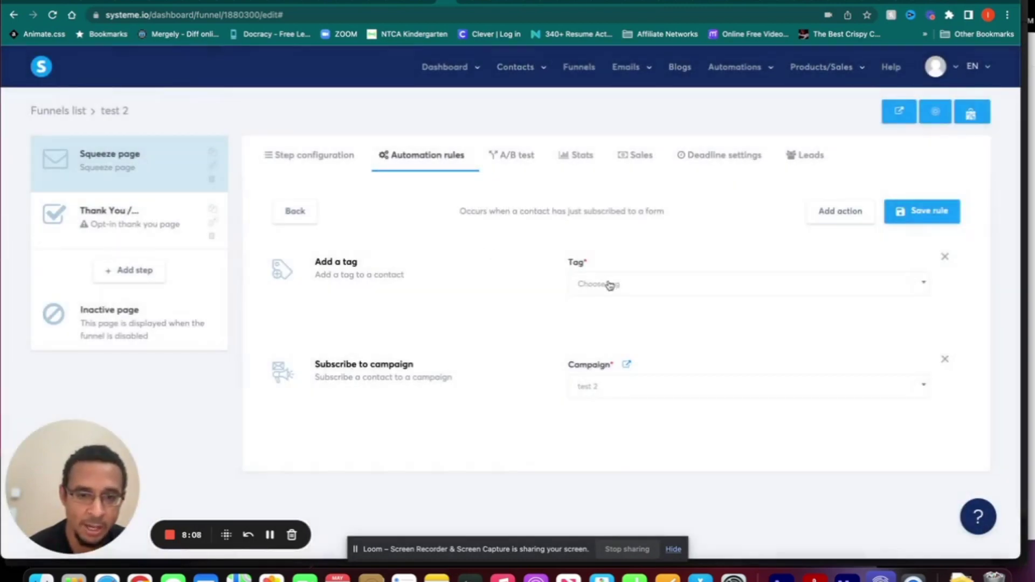
{"action": "left_click", "coordinate": [610, 285]}
{"action": "scroll", "coordinate": [630, 410], "scroll_direction": "down", "scroll_amount": 5}
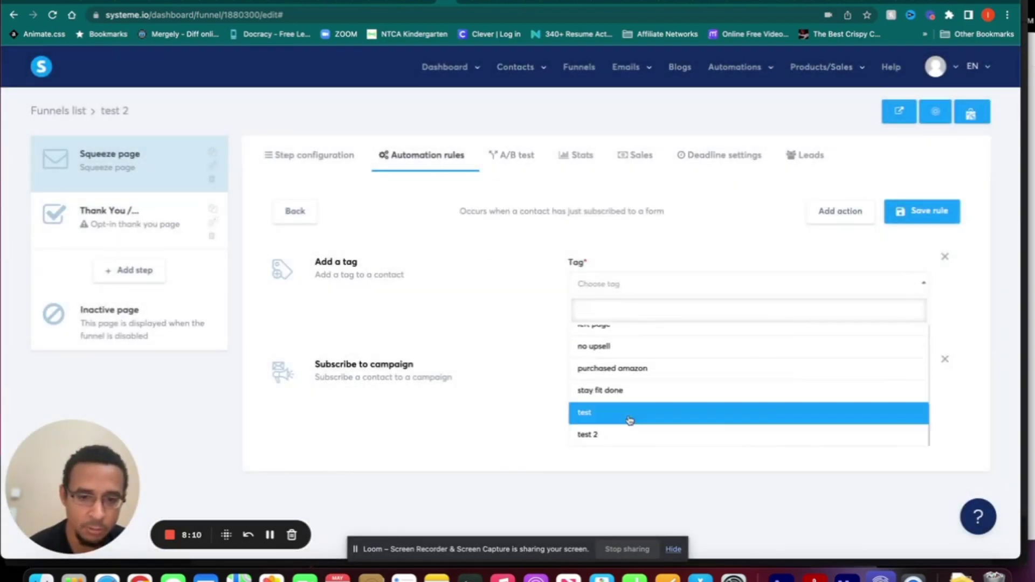
{"action": "left_click", "coordinate": [624, 434]}
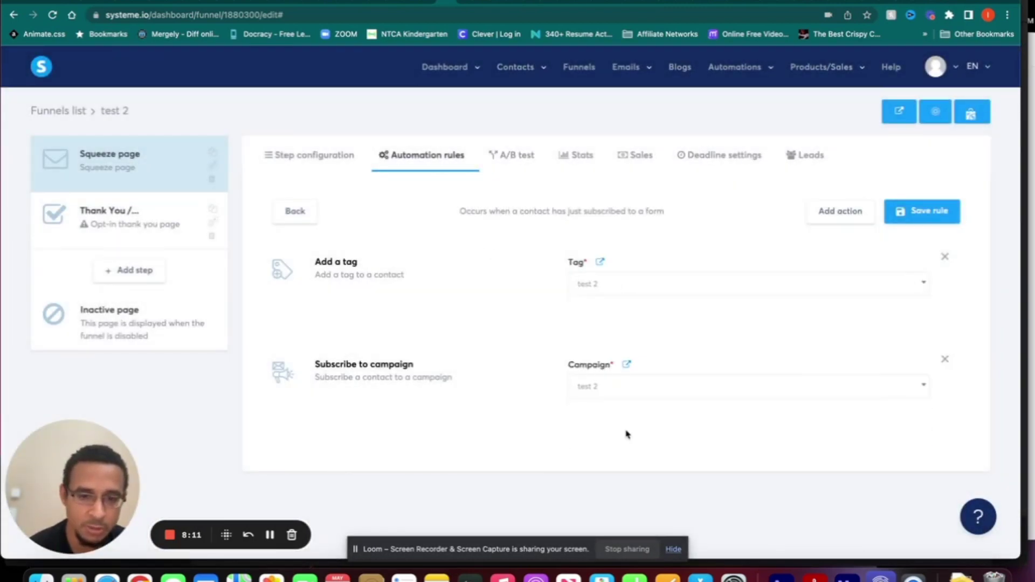
{"action": "left_click", "coordinate": [929, 213]}
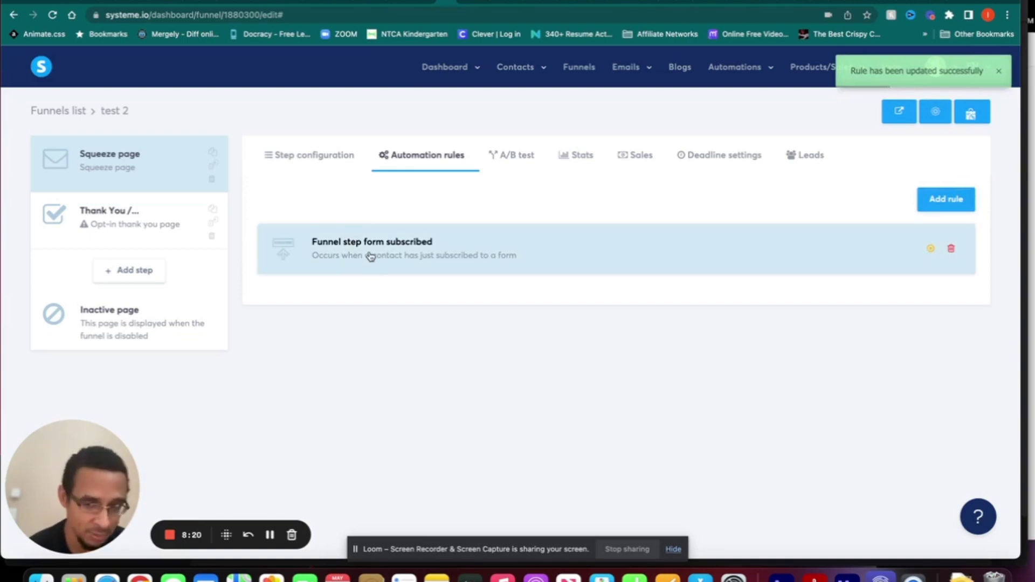
{"action": "left_click", "coordinate": [297, 156]}
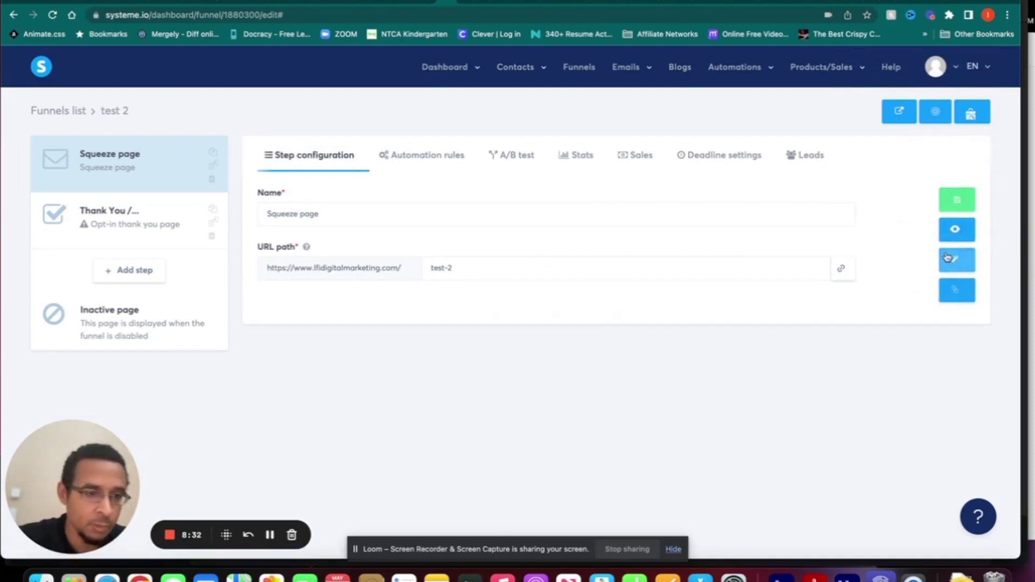
- Open the test 2 squeeze page in the page editor and show the Blocks categories
{"action": "left_click", "coordinate": [949, 259]}
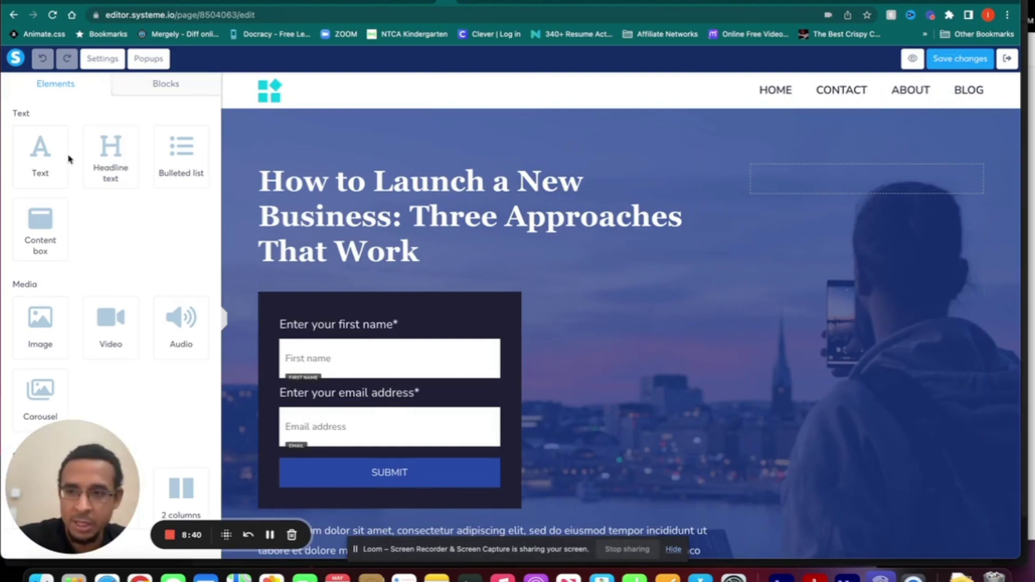
{"action": "scroll", "coordinate": [69, 159], "scroll_direction": "down", "scroll_amount": 8}
{"action": "scroll", "coordinate": [69, 158], "scroll_direction": "up", "scroll_amount": 8}
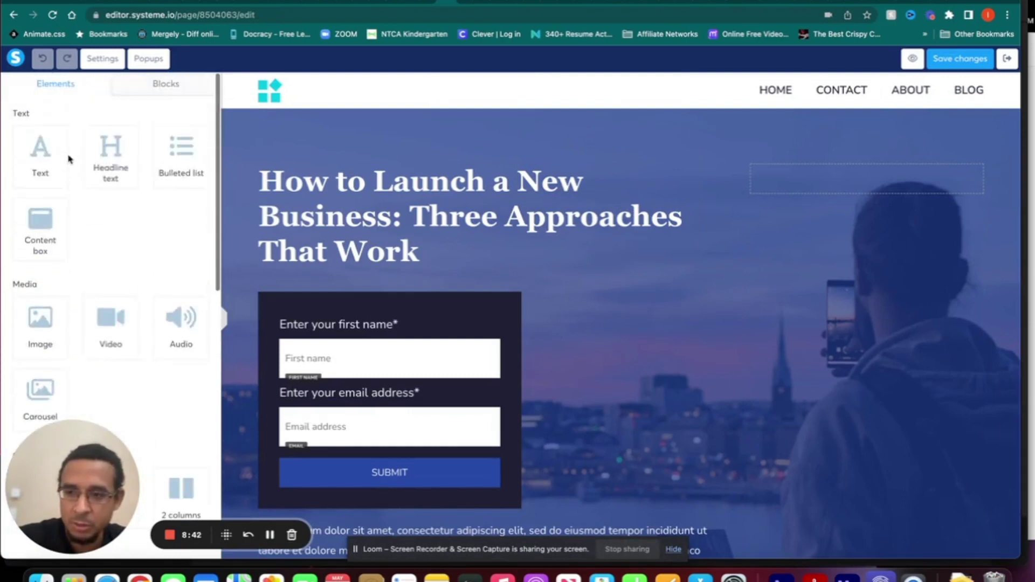
{"action": "left_click", "coordinate": [167, 84]}
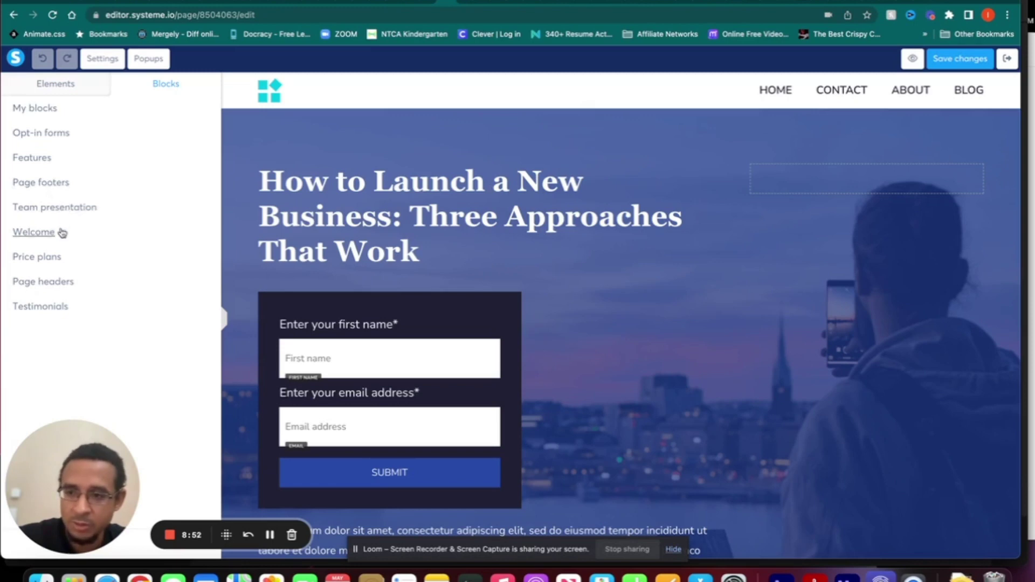
- Look through the page-wide typography and background settings, then return to the Elements panel
{"action": "left_click", "coordinate": [94, 87]}
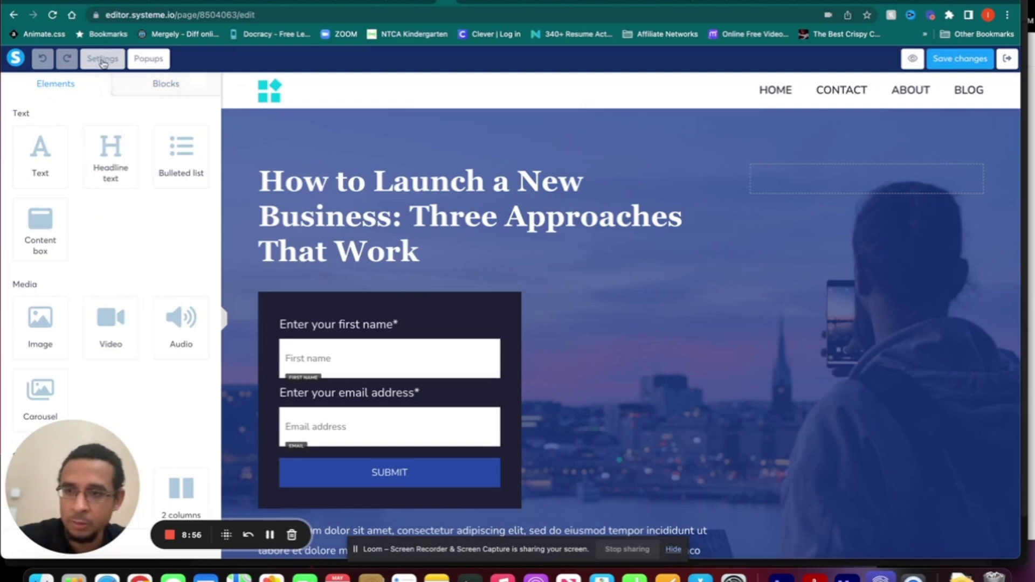
{"action": "left_click", "coordinate": [103, 60]}
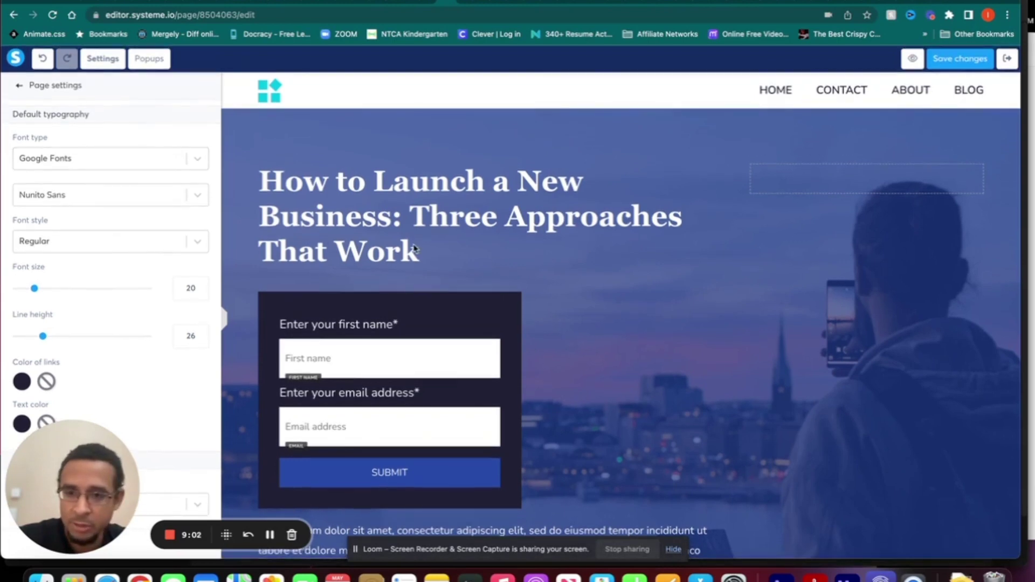
{"action": "scroll", "coordinate": [169, 230], "scroll_direction": "down", "scroll_amount": 5}
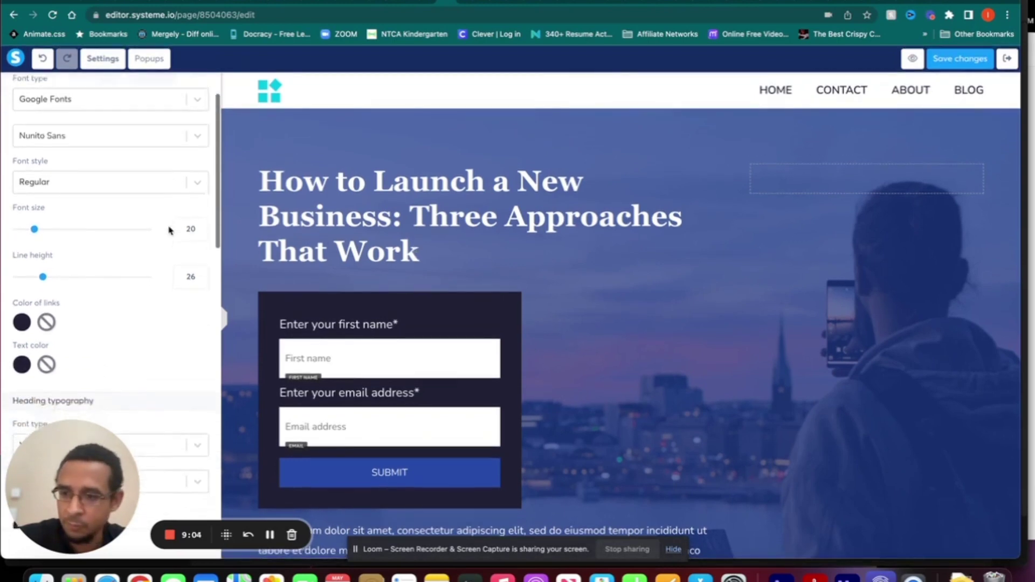
{"action": "scroll", "coordinate": [169, 231], "scroll_direction": "down", "scroll_amount": 4}
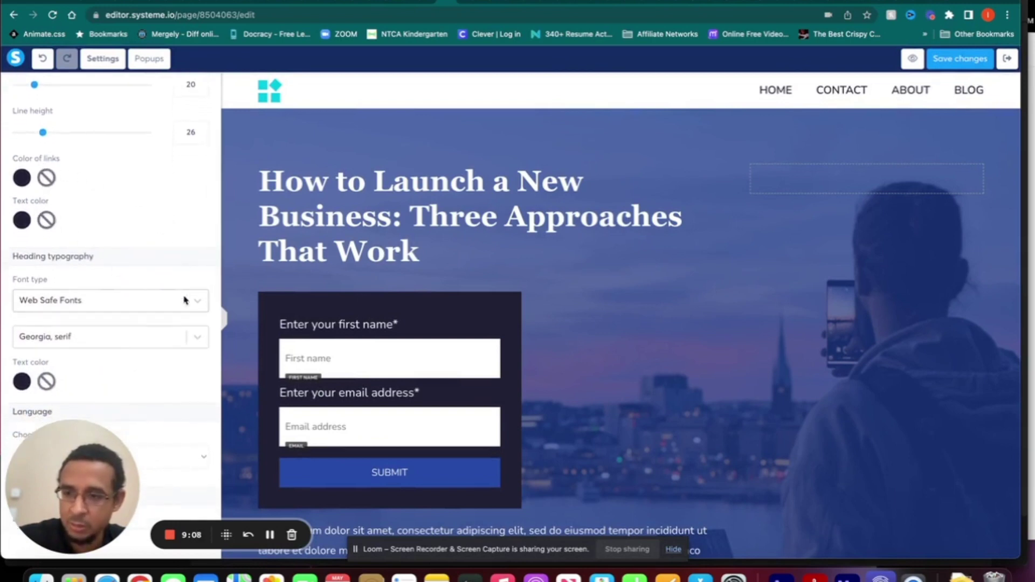
{"action": "scroll", "coordinate": [185, 299], "scroll_direction": "down", "scroll_amount": 2}
{"action": "scroll", "coordinate": [185, 299], "scroll_direction": "down", "scroll_amount": 12}
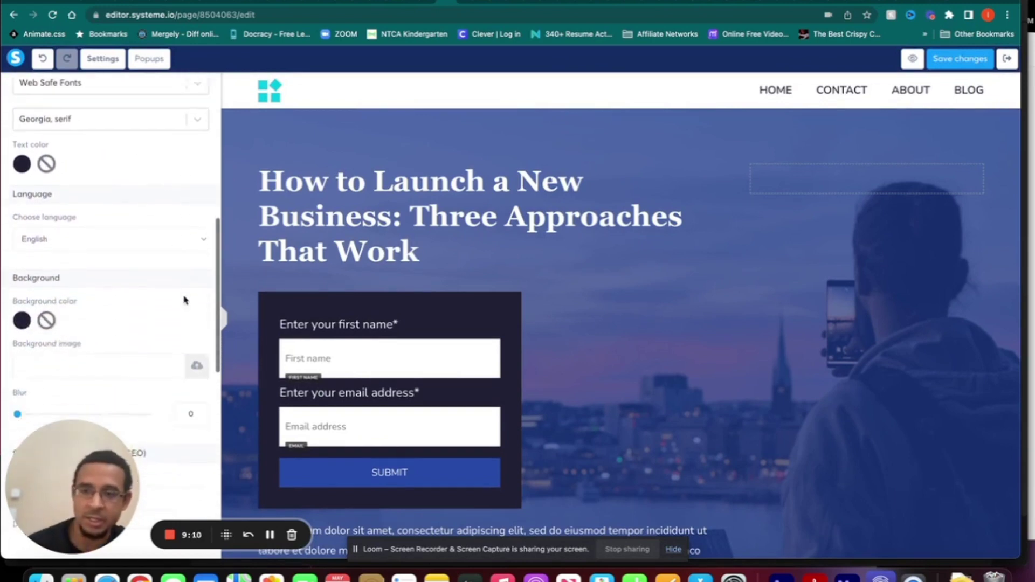
{"action": "scroll", "coordinate": [185, 299], "scroll_direction": "up", "scroll_amount": 15}
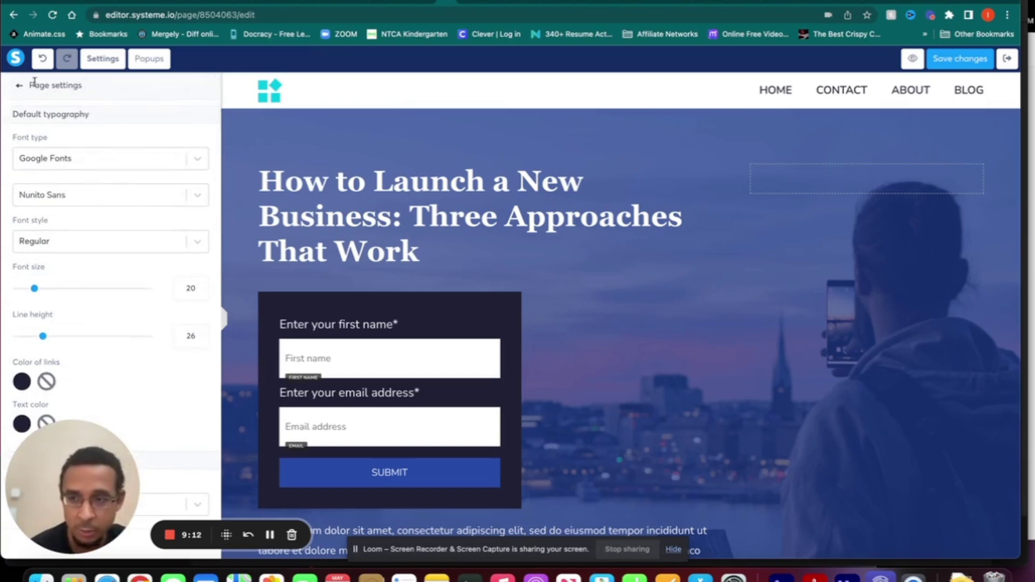
{"action": "left_click", "coordinate": [18, 92]}
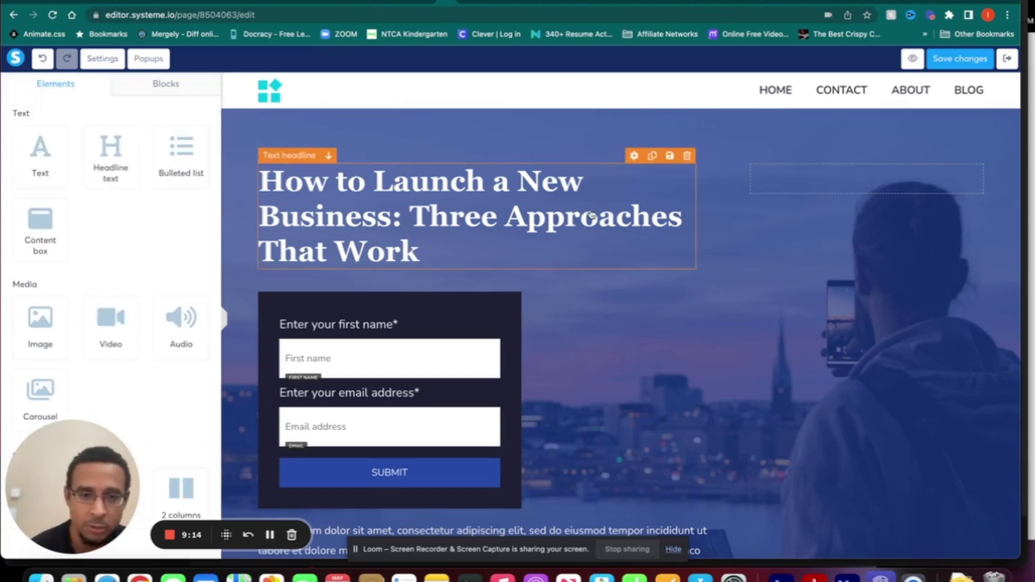
- Preview the rest of the How to Launch a New Business template, then select the hero headline
{"action": "scroll", "coordinate": [858, 276], "scroll_direction": "down", "scroll_amount": 10}
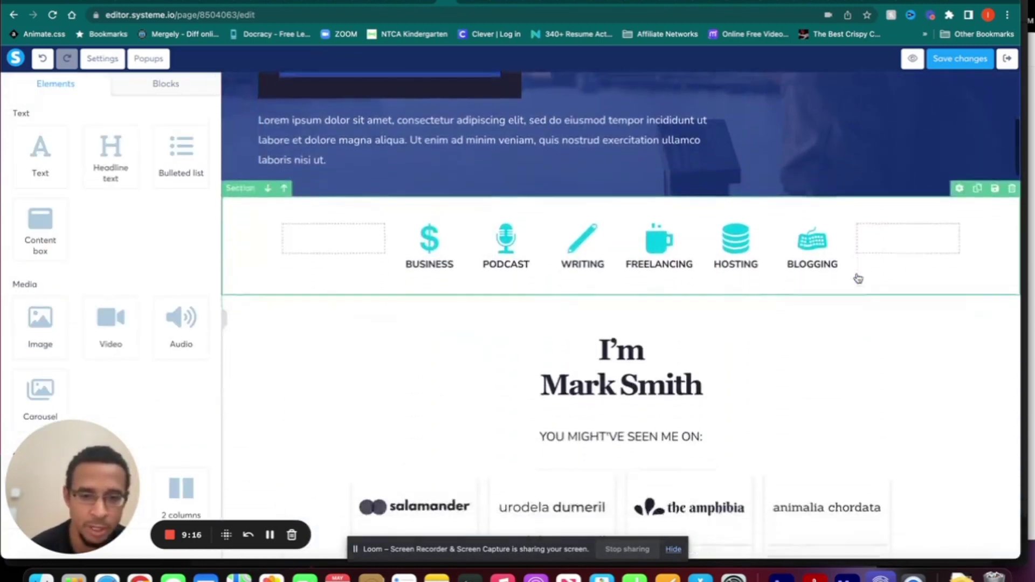
{"action": "scroll", "coordinate": [858, 278], "scroll_direction": "down", "scroll_amount": 3}
{"action": "scroll", "coordinate": [858, 278], "scroll_direction": "up", "scroll_amount": 6}
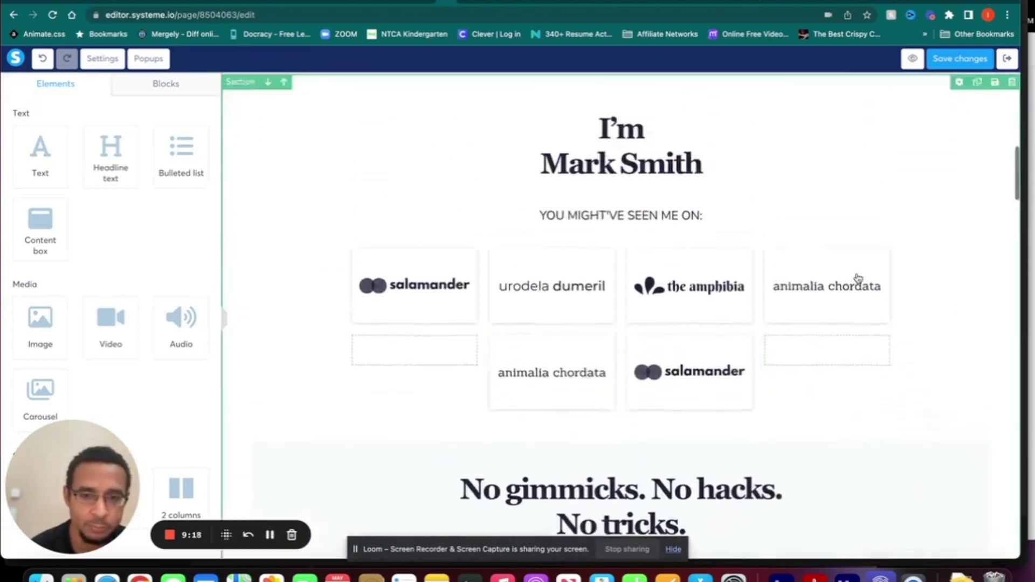
{"action": "scroll", "coordinate": [858, 279], "scroll_direction": "up", "scroll_amount": 8}
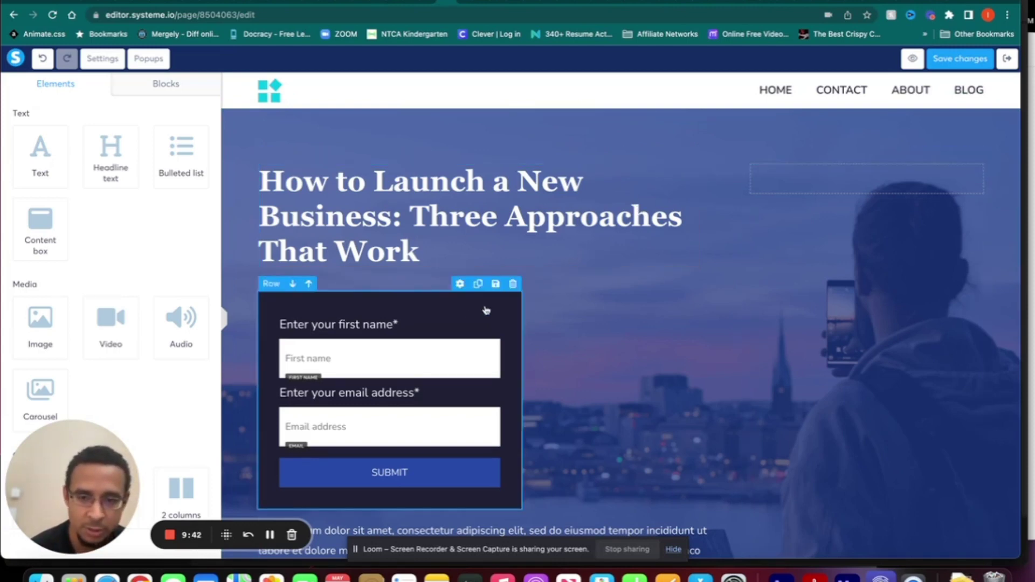
{"action": "left_click", "coordinate": [446, 178]}
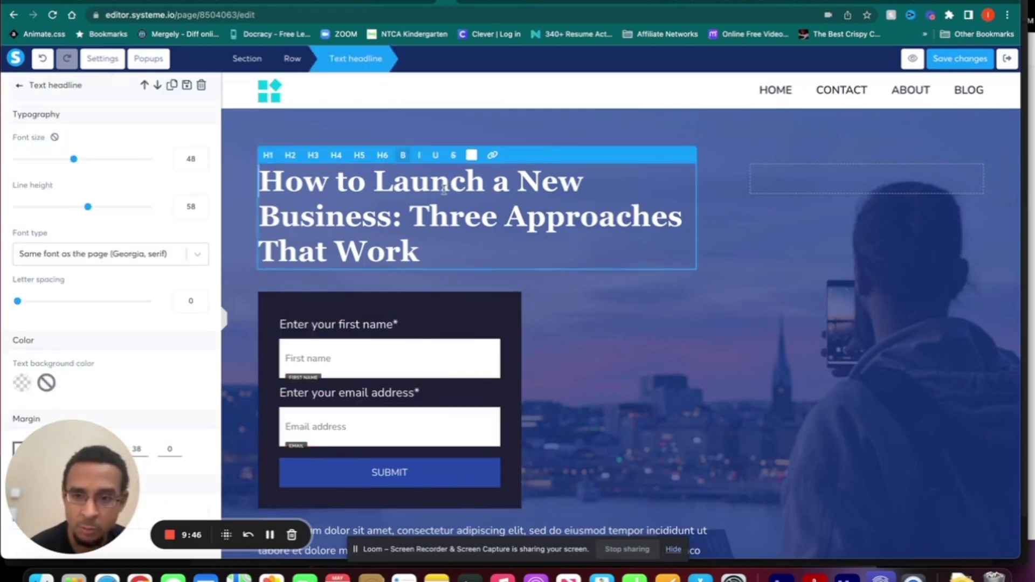
- Replace the hero headline with 'make a change in here' and colour it yellow (F8E71C)
{"action": "triple_click", "coordinate": [444, 187]}
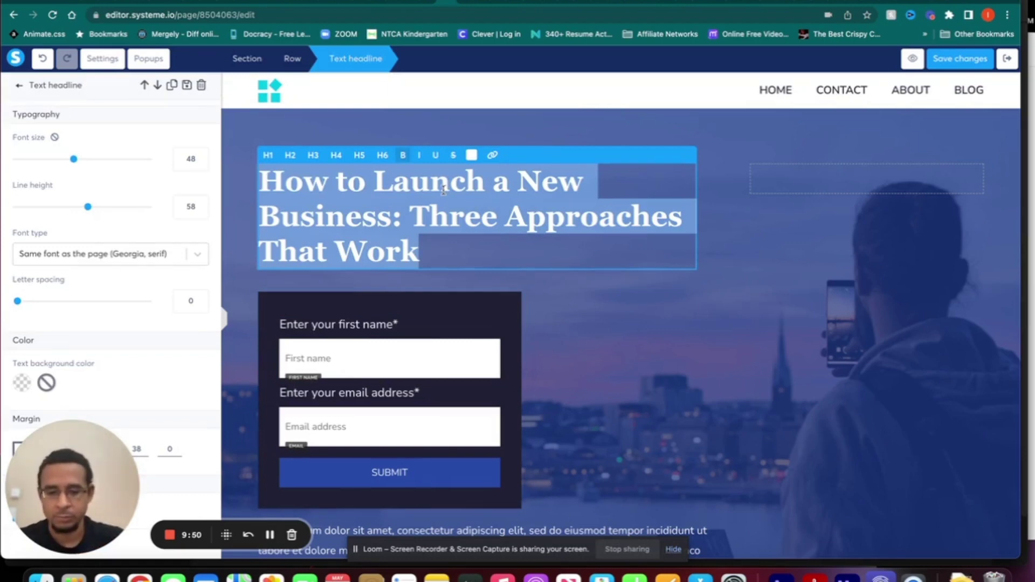
{"action": "type", "text": "make a change ion"}
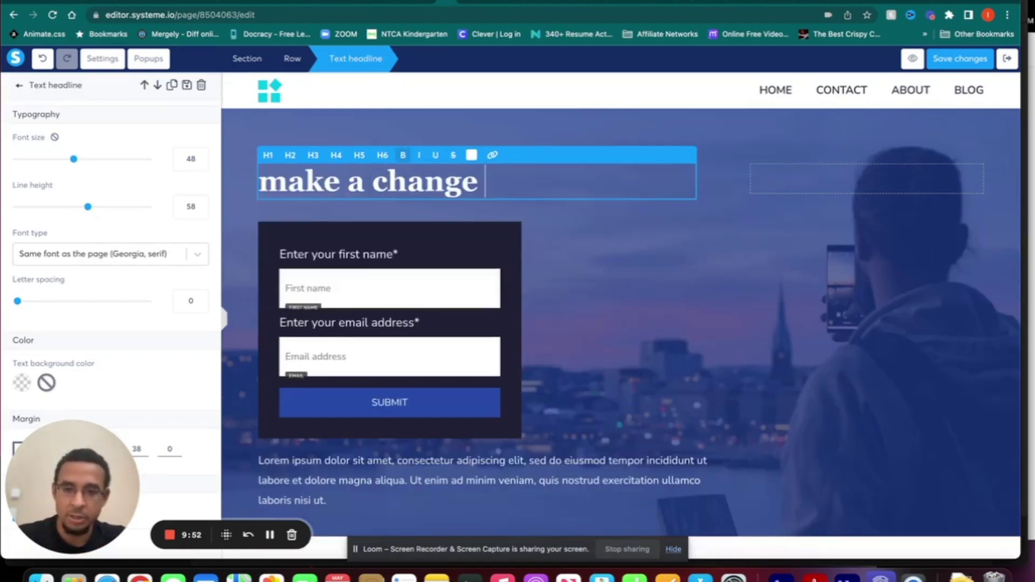
{"action": "key", "text": "BackSpace"}
{"action": "key", "text": "BackSpace"}
{"action": "type", "text": "n here"}
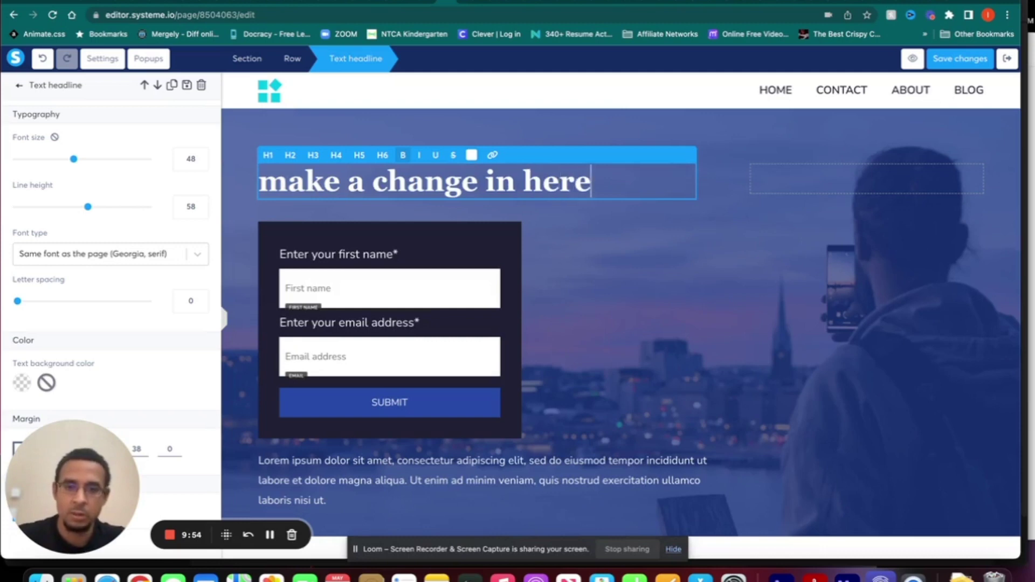
{"action": "key", "text": "super+a"}
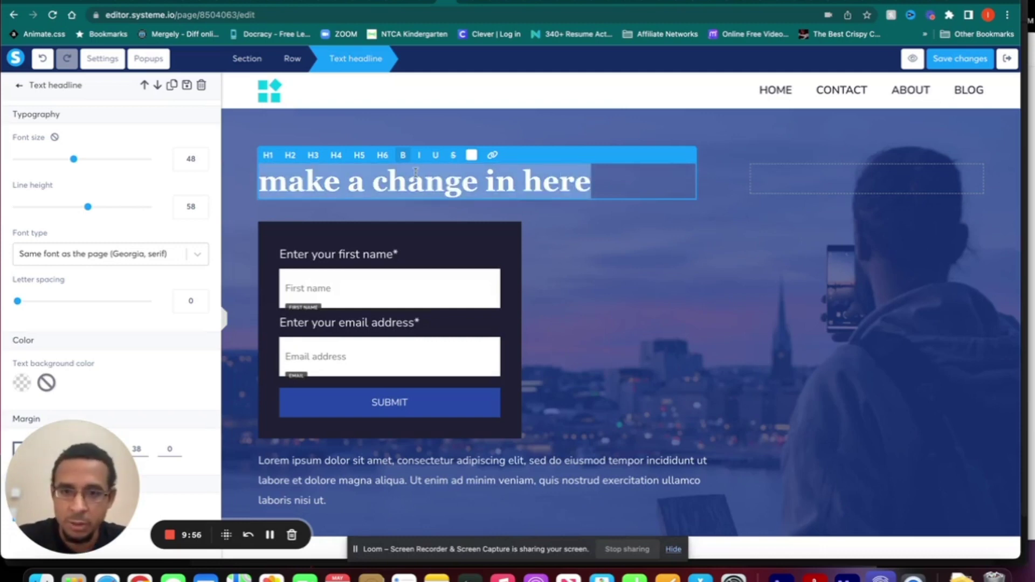
{"action": "left_click", "coordinate": [472, 155]}
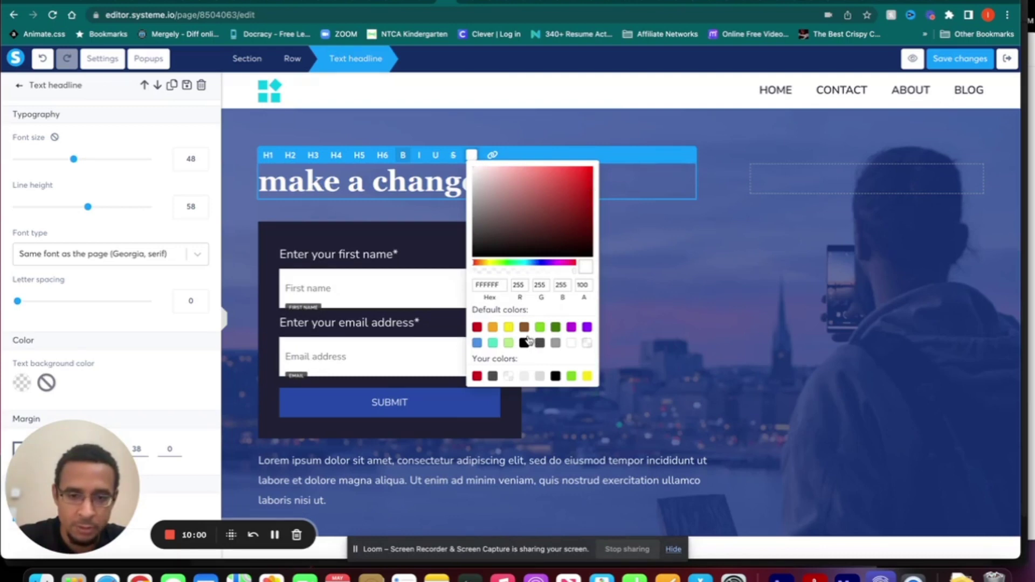
{"action": "left_click", "coordinate": [510, 329]}
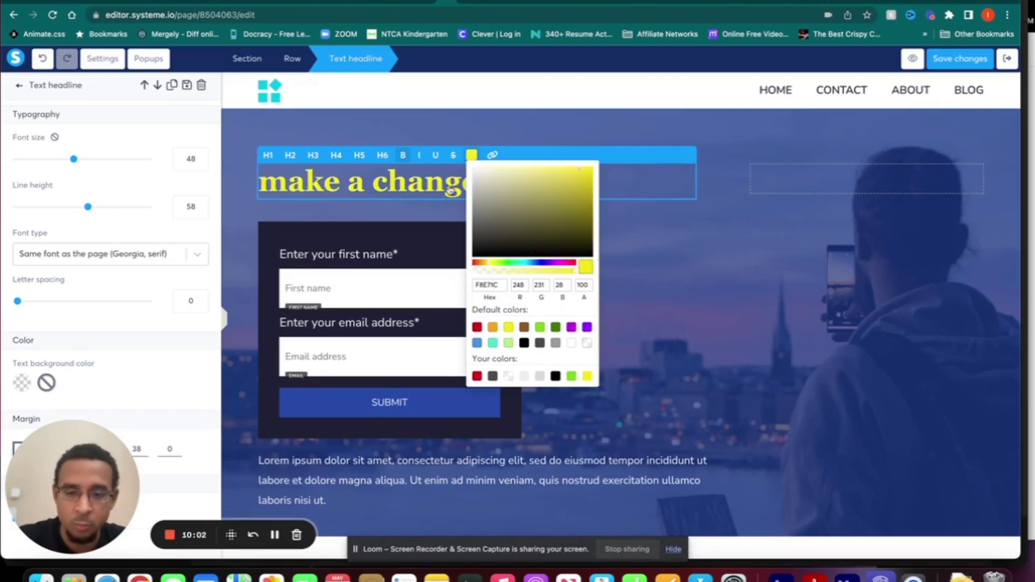
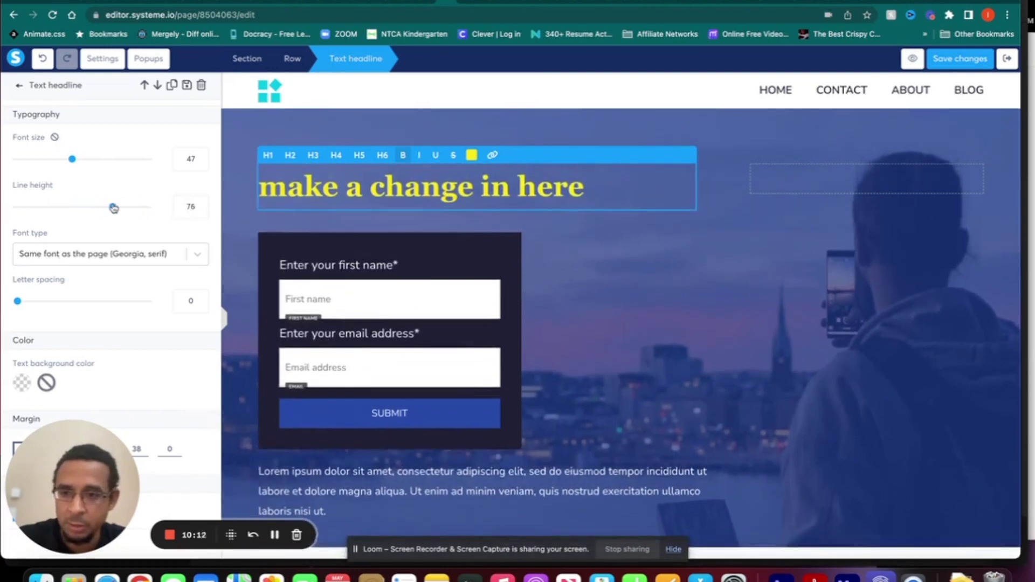
- Try the web-safe fonts Verdana and then Arial on the headline
{"action": "left_click", "coordinate": [196, 254]}
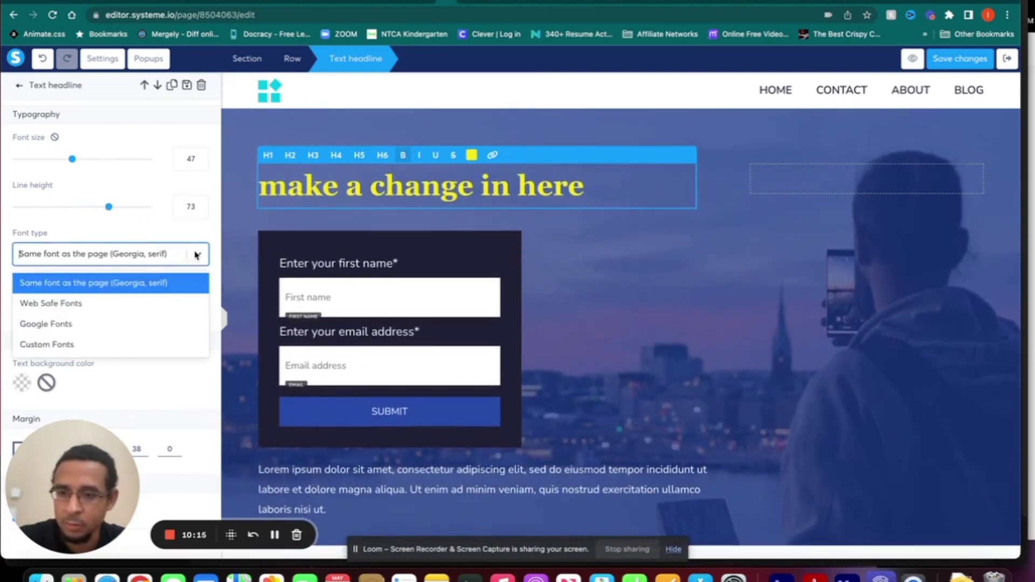
{"action": "left_click", "coordinate": [123, 303]}
{"action": "left_click", "coordinate": [171, 289]}
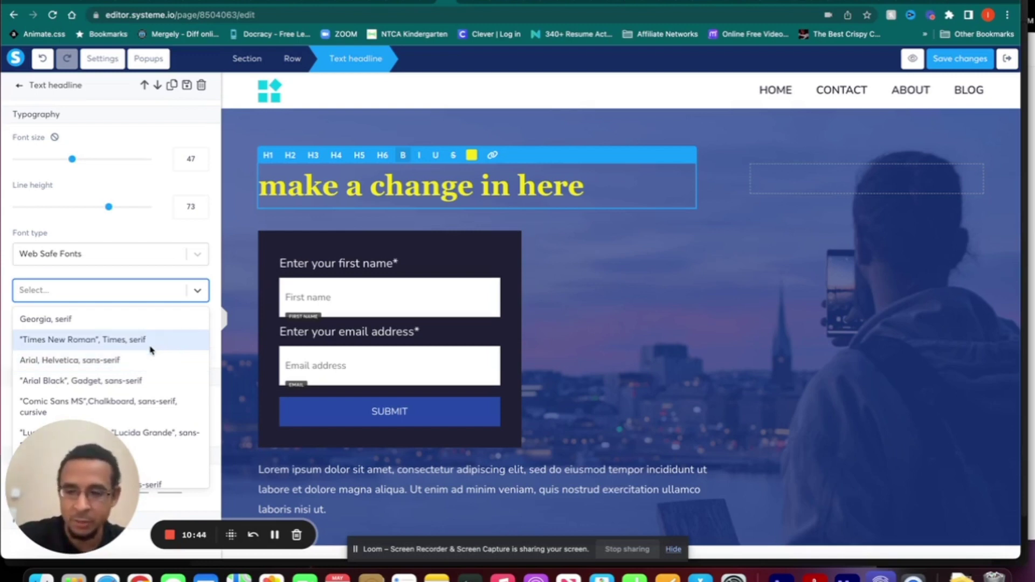
{"action": "scroll", "coordinate": [142, 378], "scroll_direction": "down", "scroll_amount": 2}
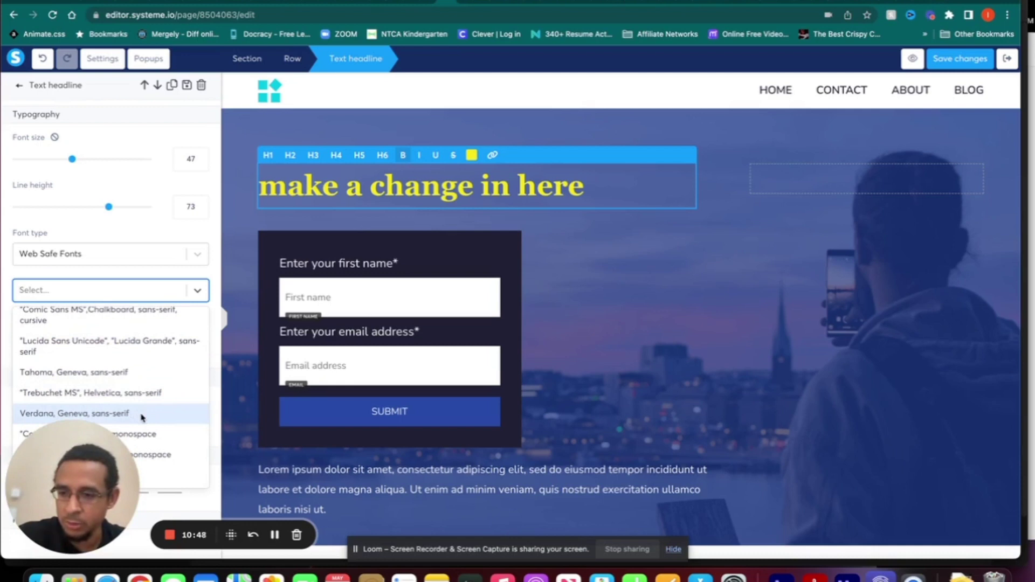
{"action": "left_click", "coordinate": [142, 414]}
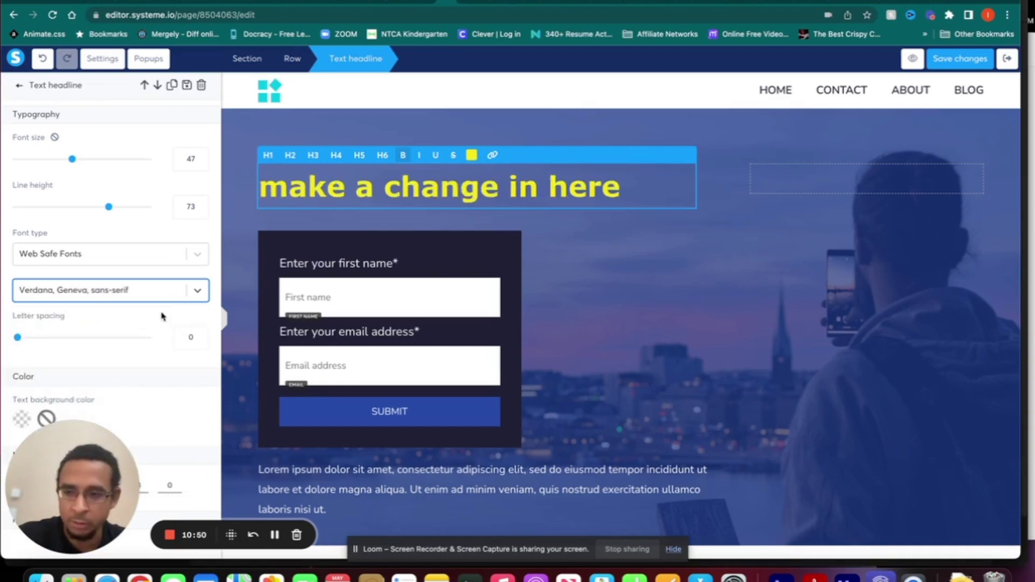
{"action": "left_click", "coordinate": [152, 294]}
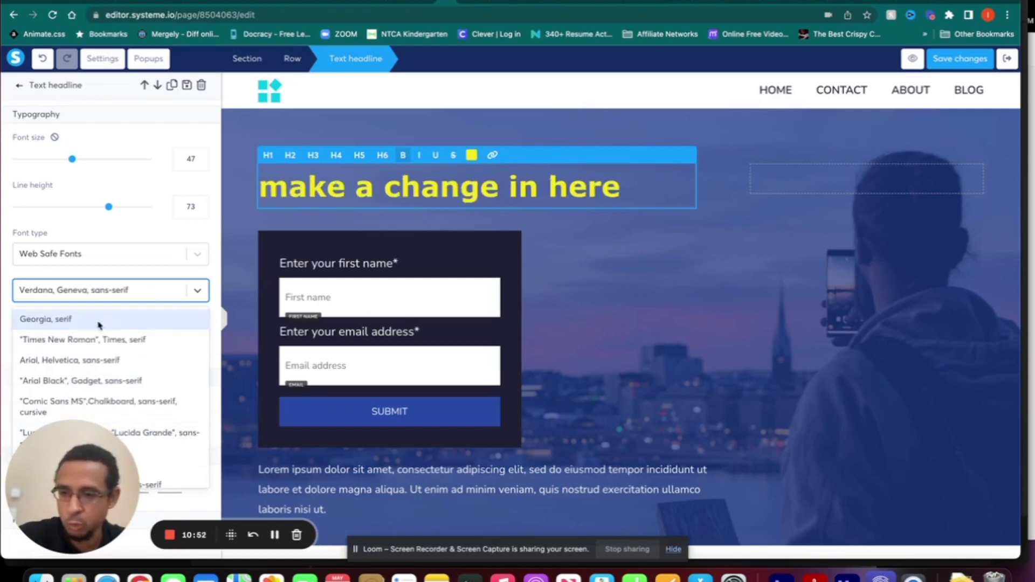
{"action": "left_click", "coordinate": [145, 371]}
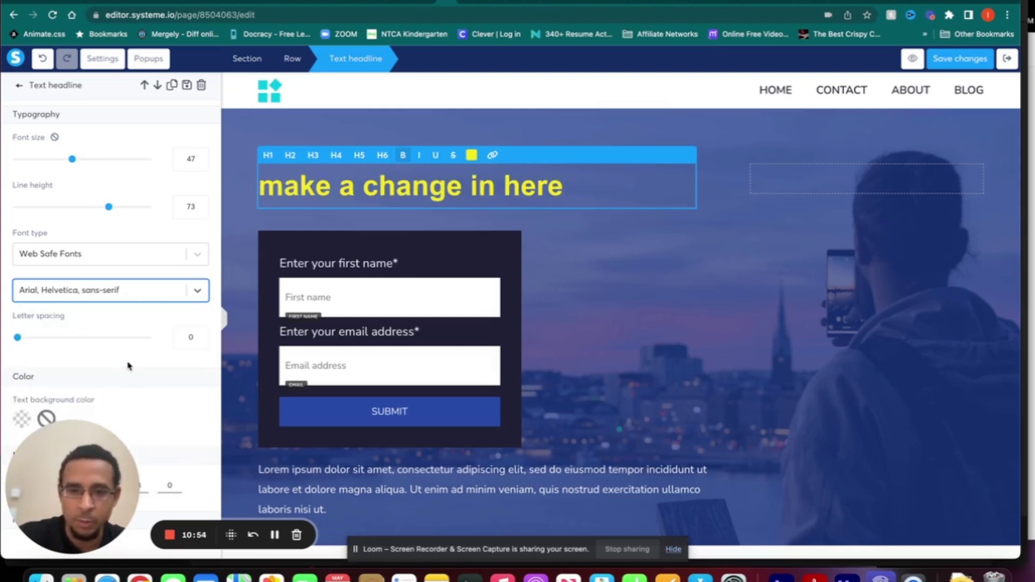
- Switch the headline font type to Google Fonts and choose Montserrat
{"action": "left_click", "coordinate": [196, 262]}
{"action": "left_click", "coordinate": [93, 324]}
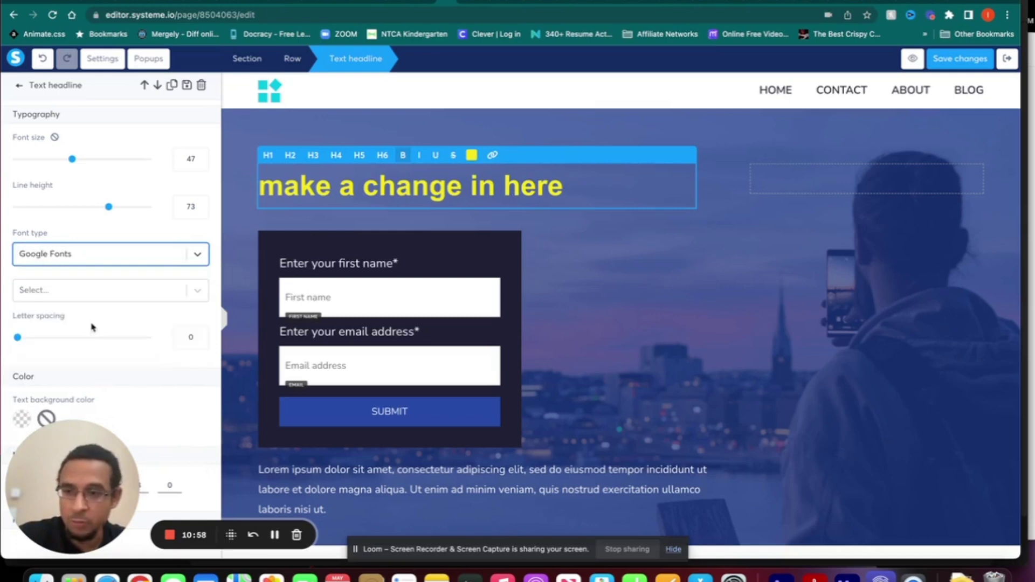
{"action": "left_click", "coordinate": [196, 292]}
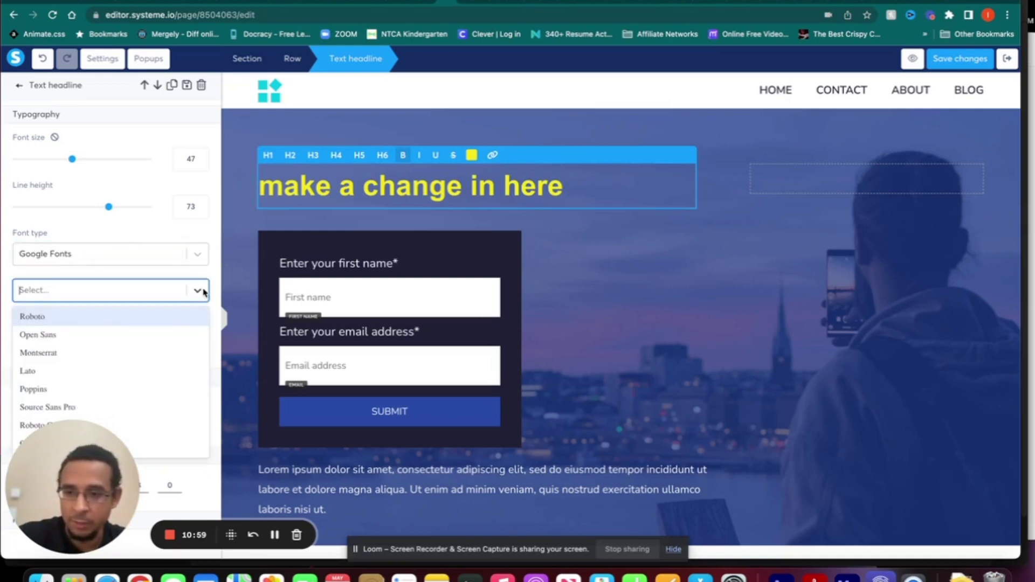
{"action": "left_click", "coordinate": [116, 355]}
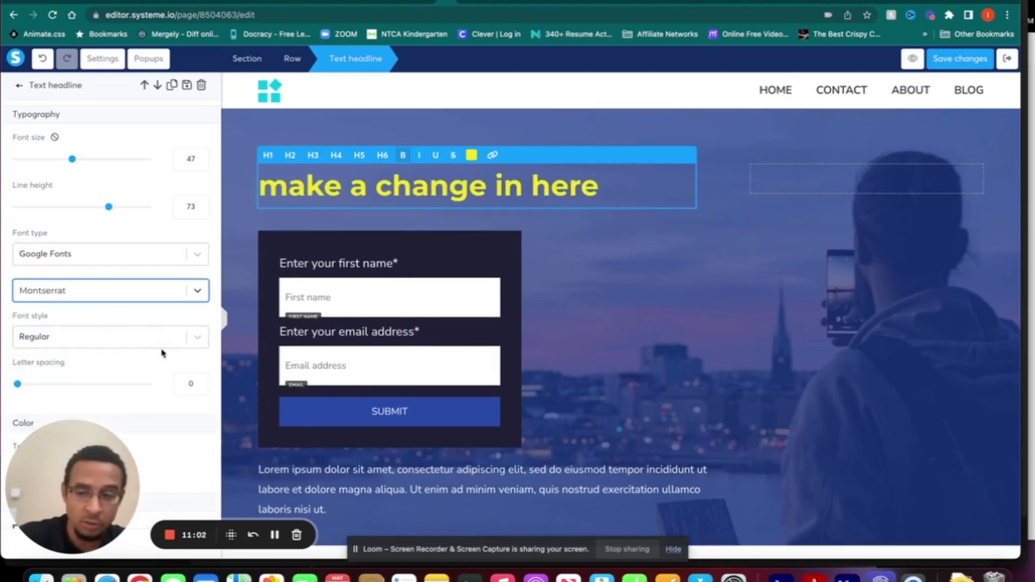
{"action": "scroll", "coordinate": [167, 377], "scroll_direction": "down", "scroll_amount": 3}
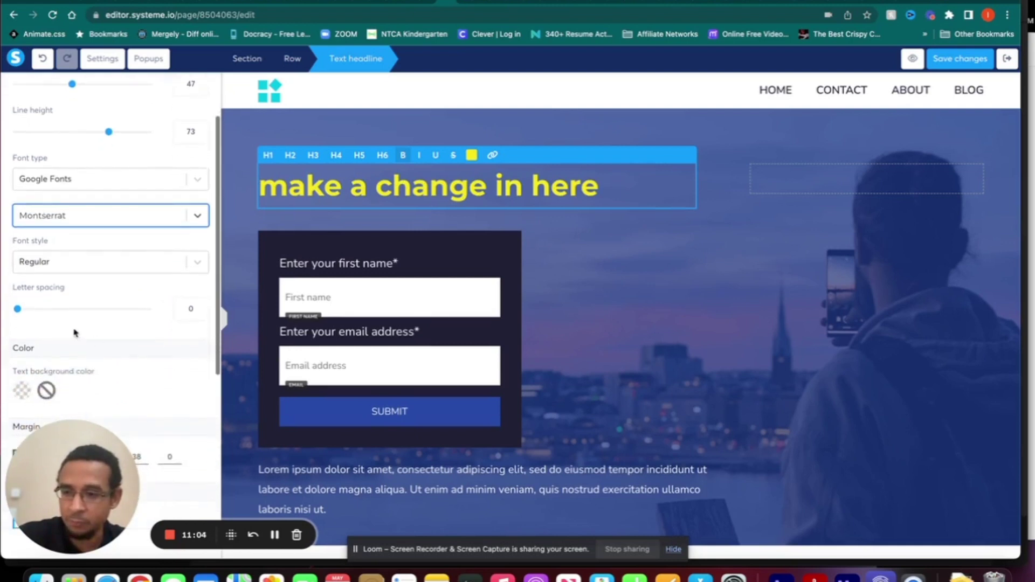
{"action": "left_click_drag", "start_coordinate": [18, 311], "coordinate": [17, 311]}
{"action": "scroll", "coordinate": [118, 353], "scroll_direction": "down", "scroll_amount": 6}
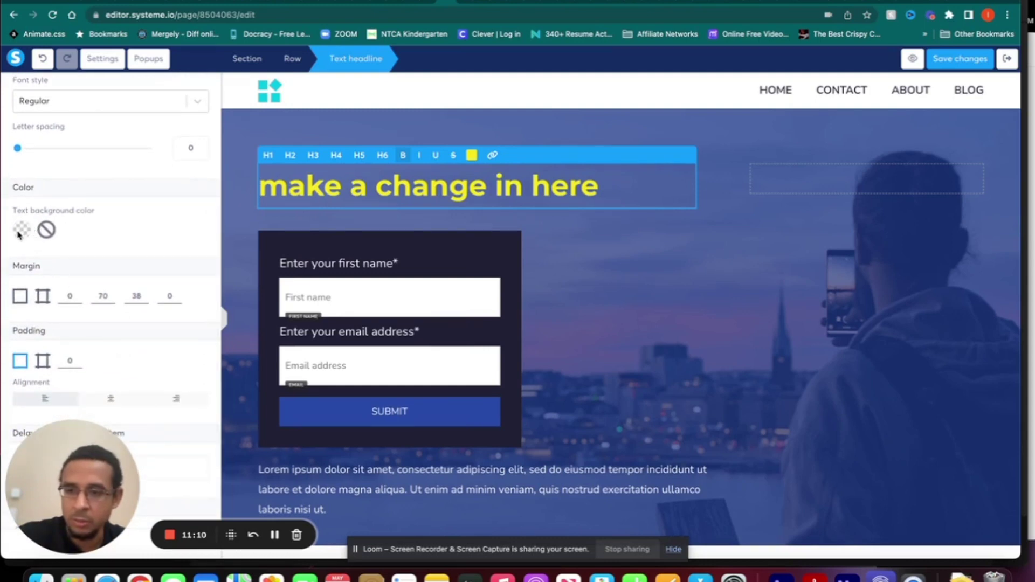
{"action": "left_click", "coordinate": [21, 231]}
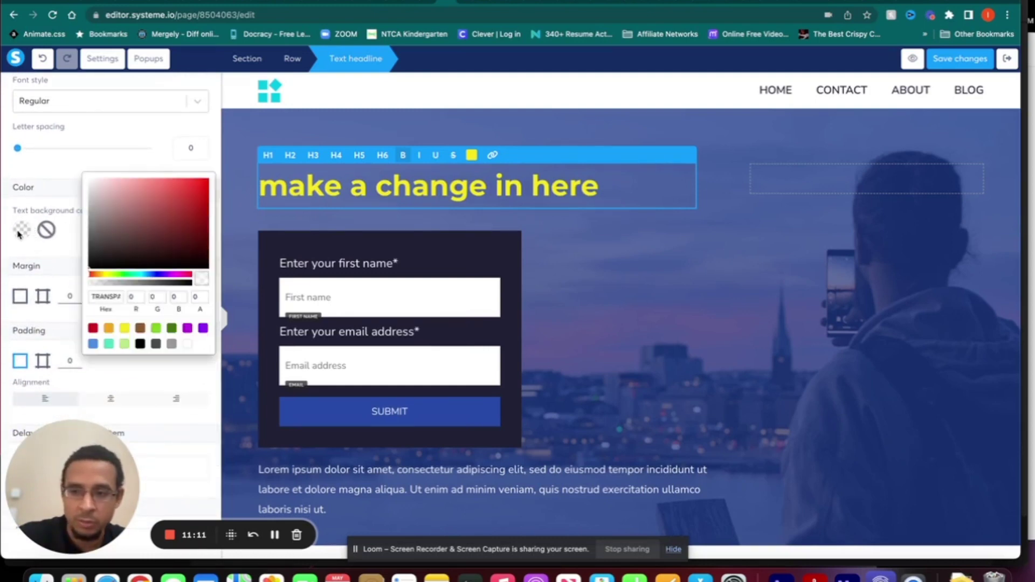
{"action": "left_click", "coordinate": [140, 344]}
{"action": "left_click", "coordinate": [140, 328]}
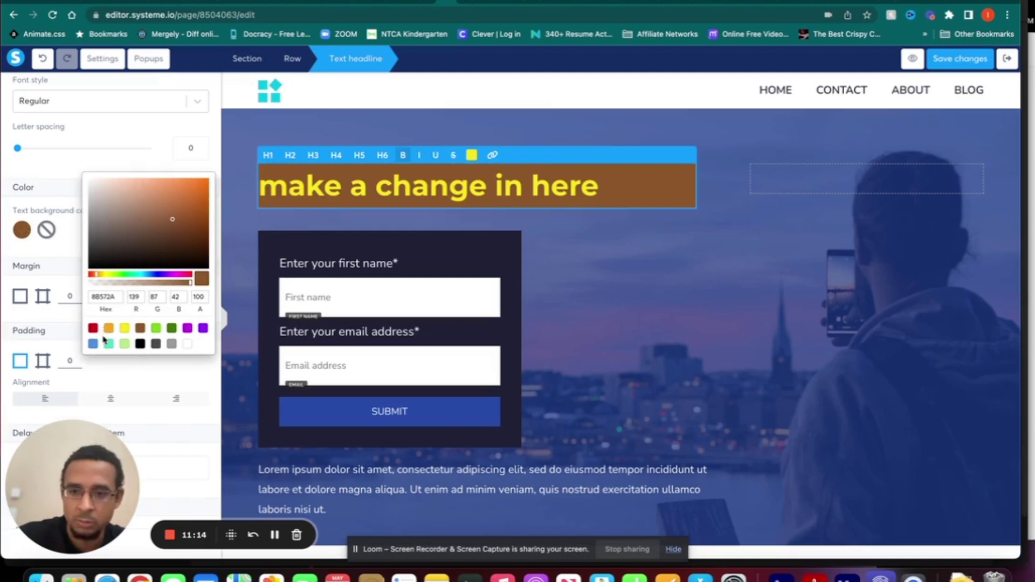
{"action": "left_click", "coordinate": [140, 344]}
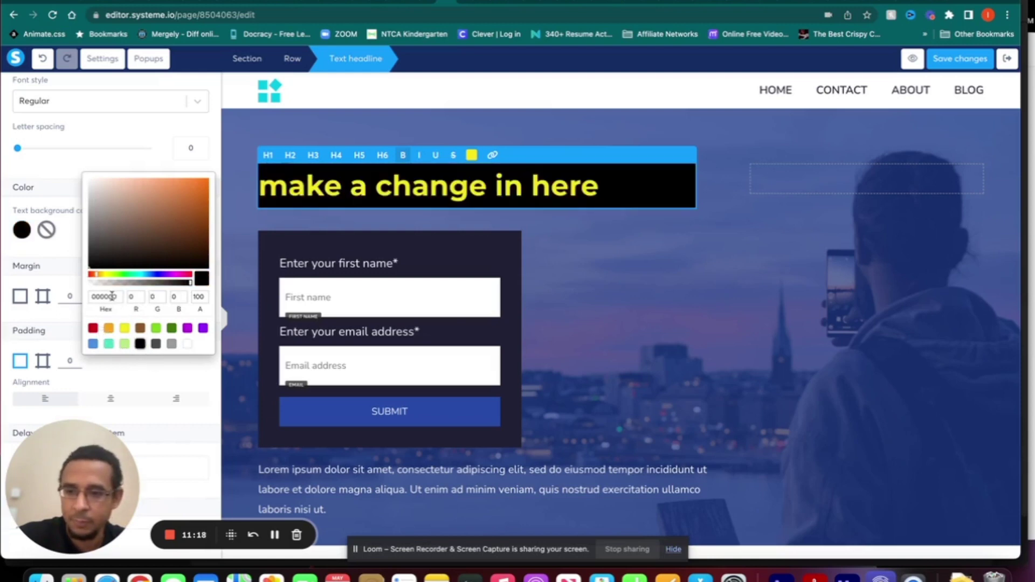
{"action": "left_click", "coordinate": [48, 233]}
{"action": "left_click", "coordinate": [46, 230]}
{"action": "scroll", "coordinate": [134, 255], "scroll_direction": "down", "scroll_amount": 2}
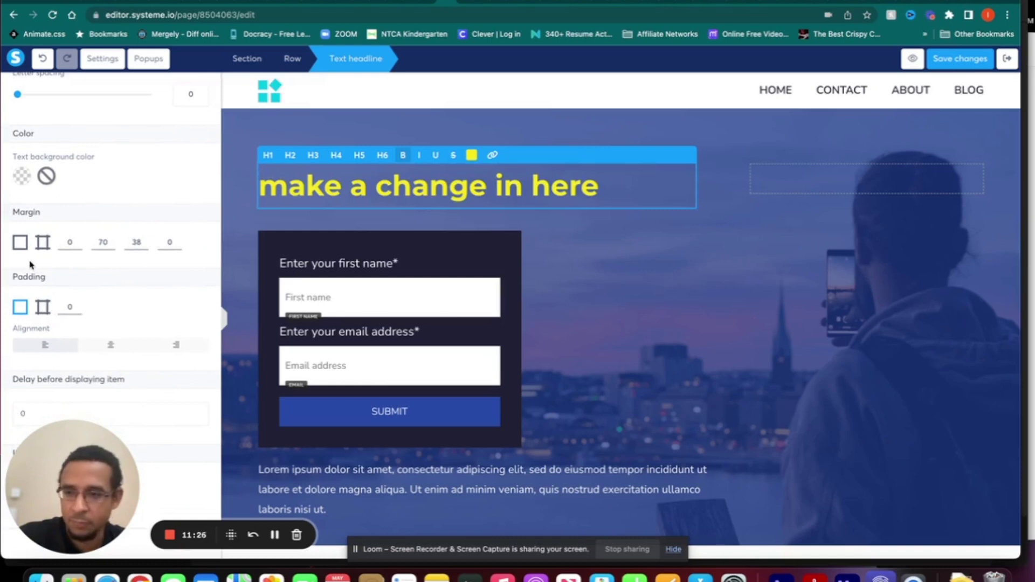
- Give the headline a 70 margin on all four sides, splitting margin and padding per side
{"action": "left_click", "coordinate": [19, 242]}
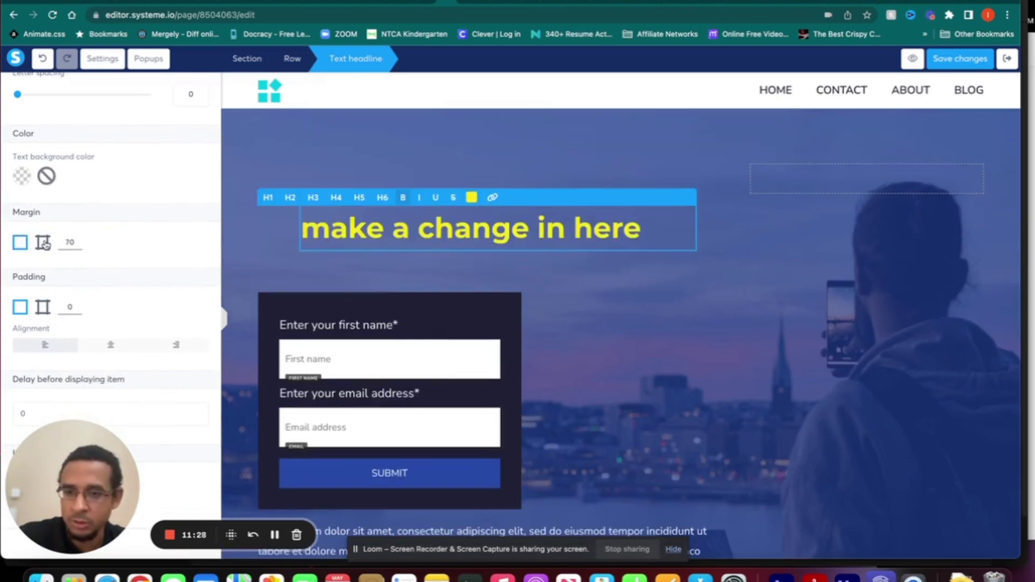
{"action": "left_click", "coordinate": [43, 244]}
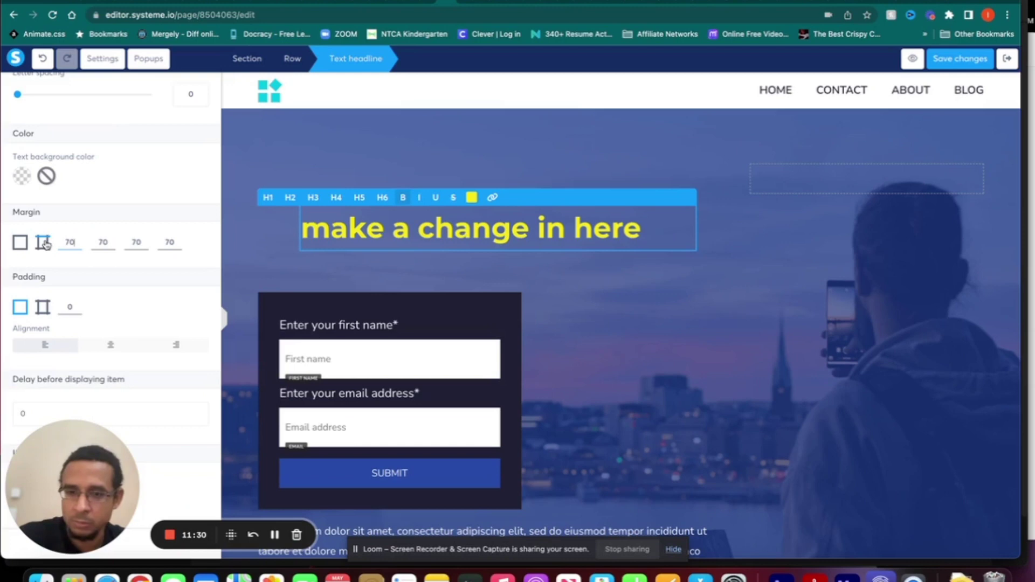
{"action": "left_click", "coordinate": [43, 308]}
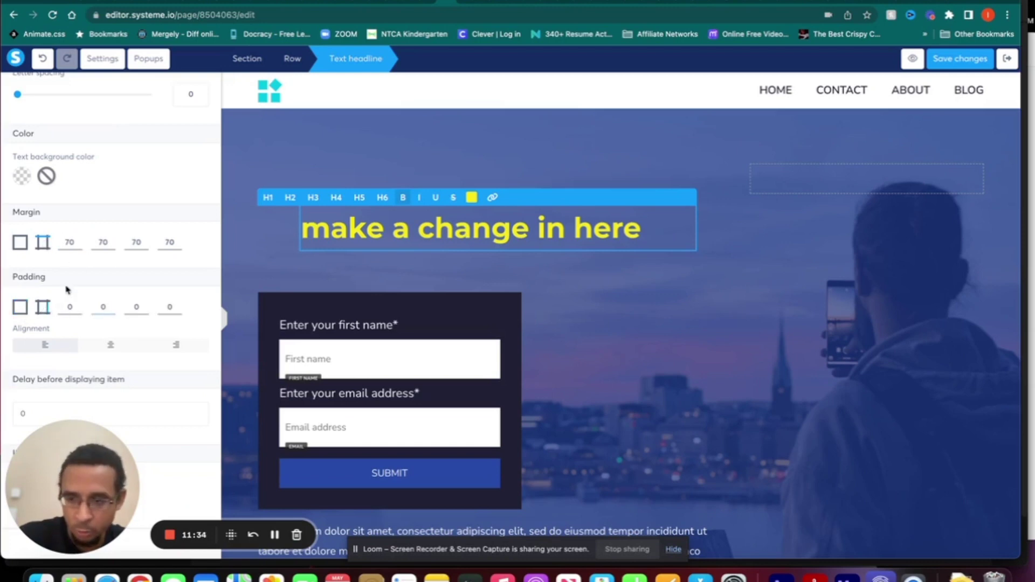
{"action": "left_click", "coordinate": [105, 241]}
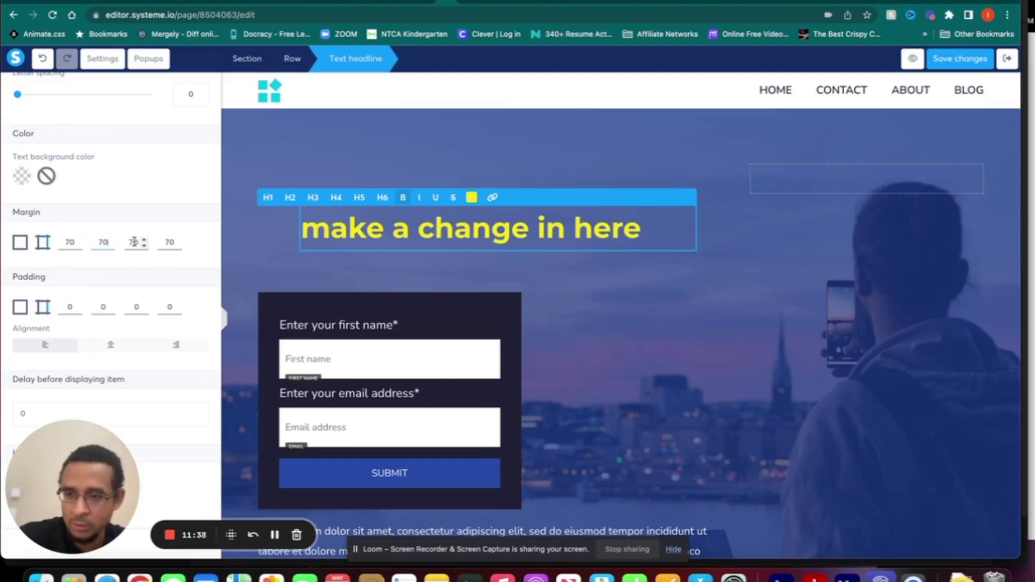
{"action": "left_click", "coordinate": [134, 241]}
{"action": "left_click", "coordinate": [169, 241]}
{"action": "scroll", "coordinate": [116, 321], "scroll_direction": "down", "scroll_amount": 2}
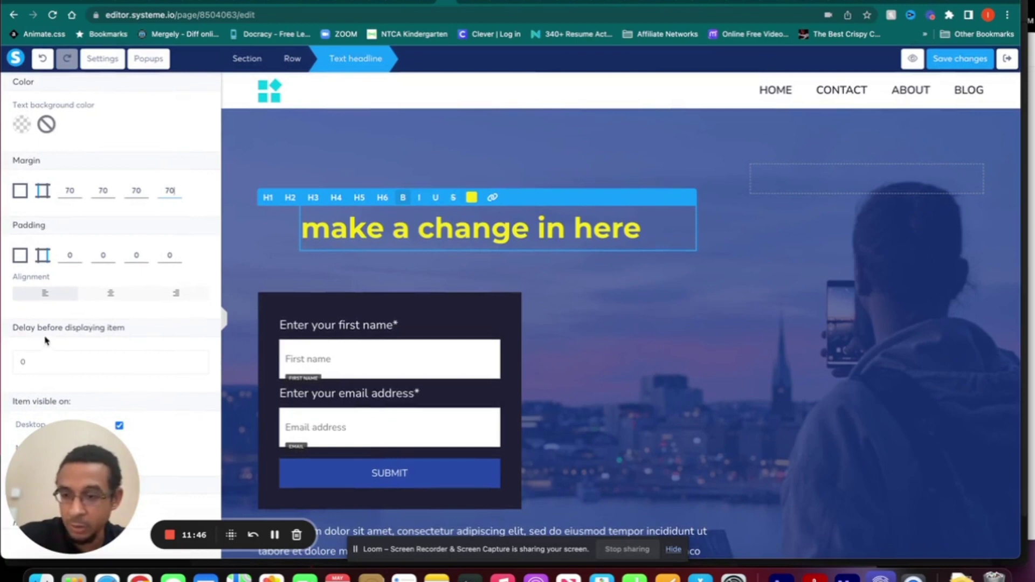
- Set the headline's display delay to 3, save the page, and preview it
{"action": "left_click", "coordinate": [202, 361]}
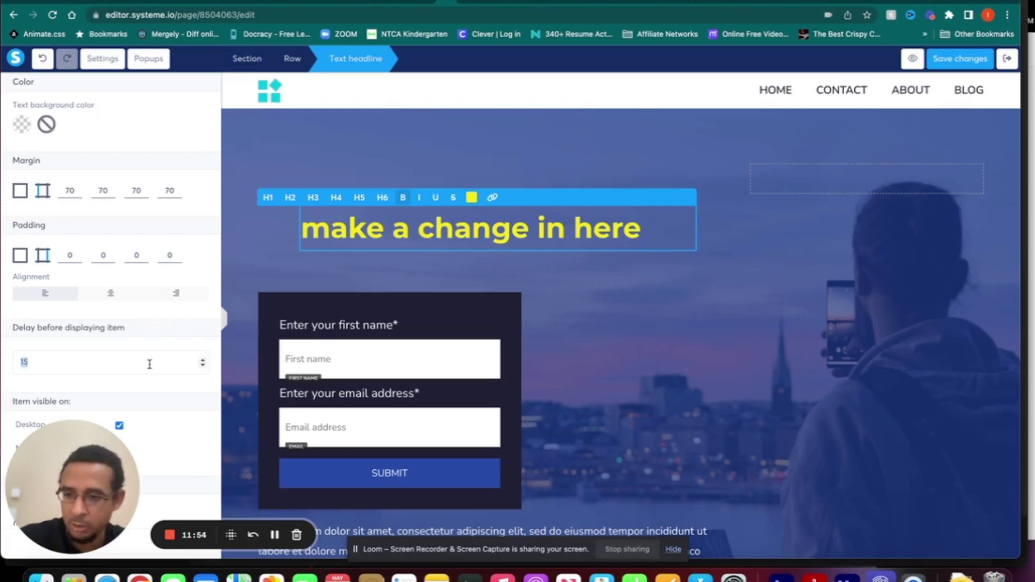
{"action": "type", "text": "3"}
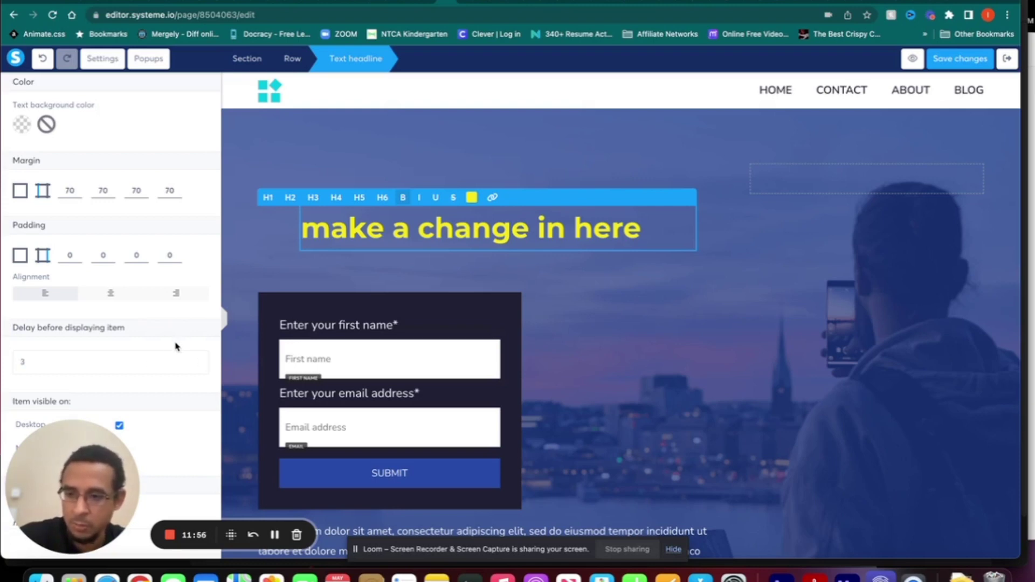
{"action": "left_click", "coordinate": [977, 60]}
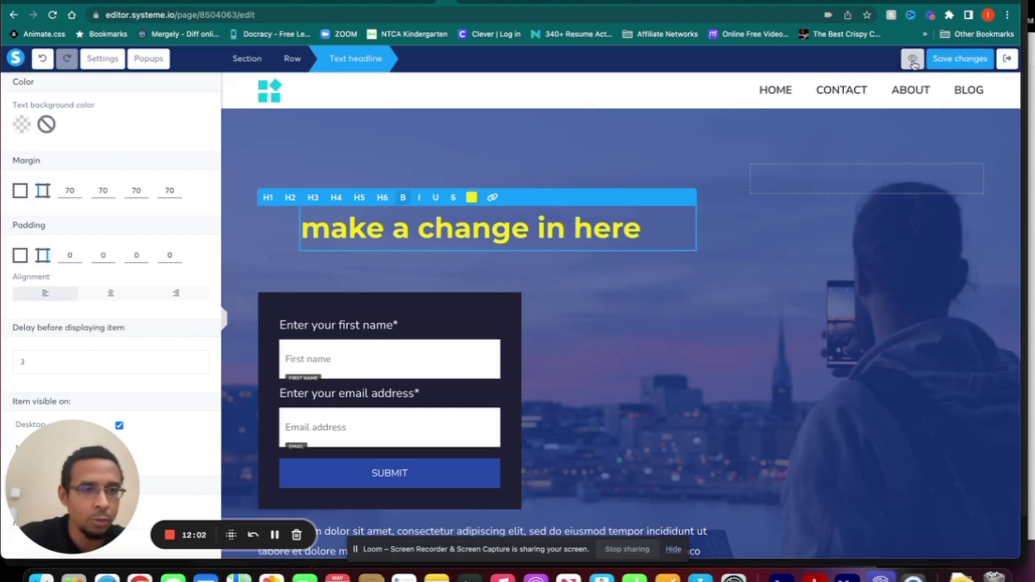
{"action": "left_click", "coordinate": [912, 60]}
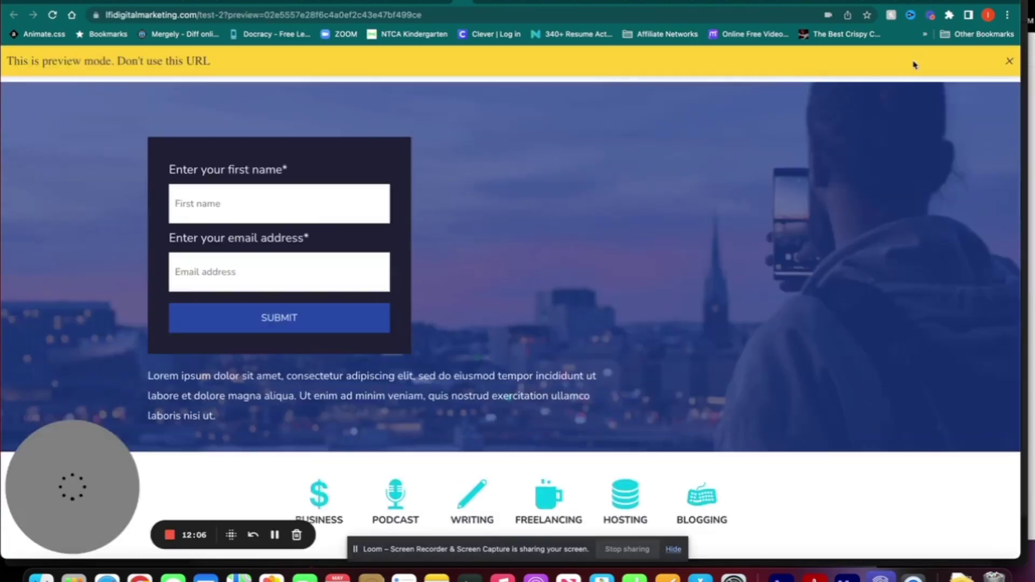
- Dismiss the preview notice, reload to see the delayed yellow headline, then return to the editor
{"action": "scroll", "coordinate": [800, 153], "scroll_direction": "down", "scroll_amount": 4}
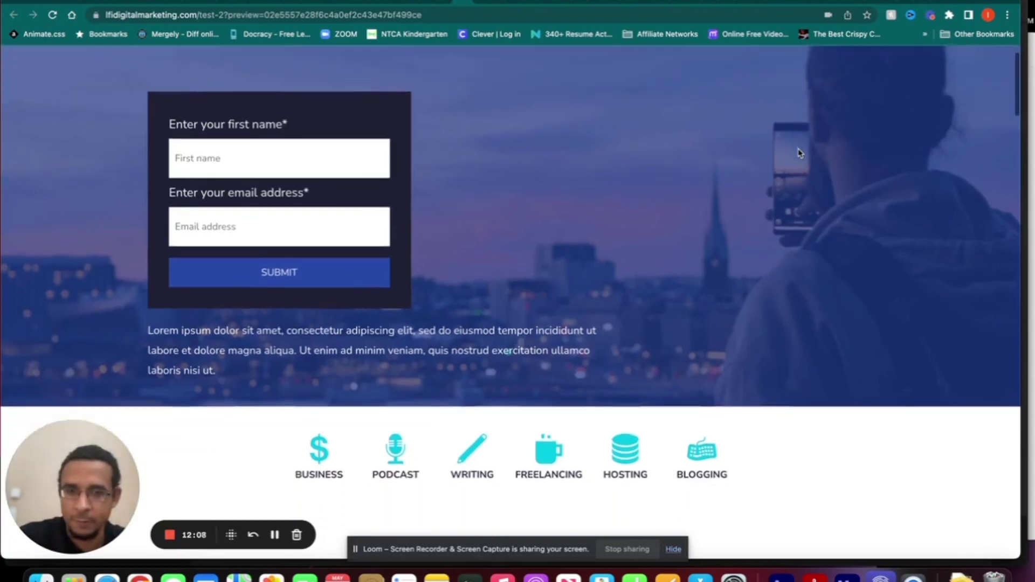
{"action": "scroll", "coordinate": [799, 153], "scroll_direction": "up", "scroll_amount": 6}
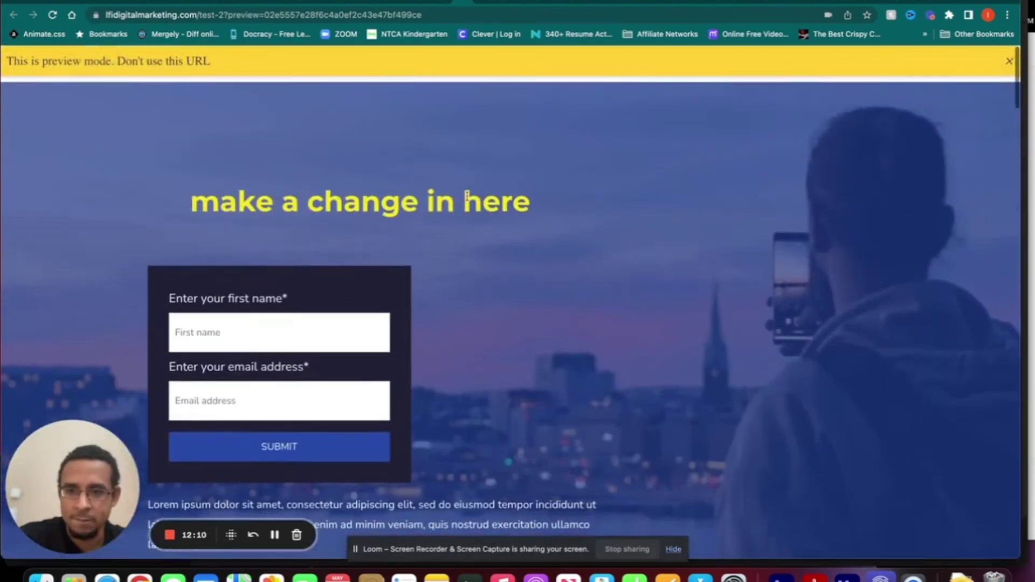
{"action": "left_click", "coordinate": [1009, 61]}
{"action": "left_click", "coordinate": [50, 15]}
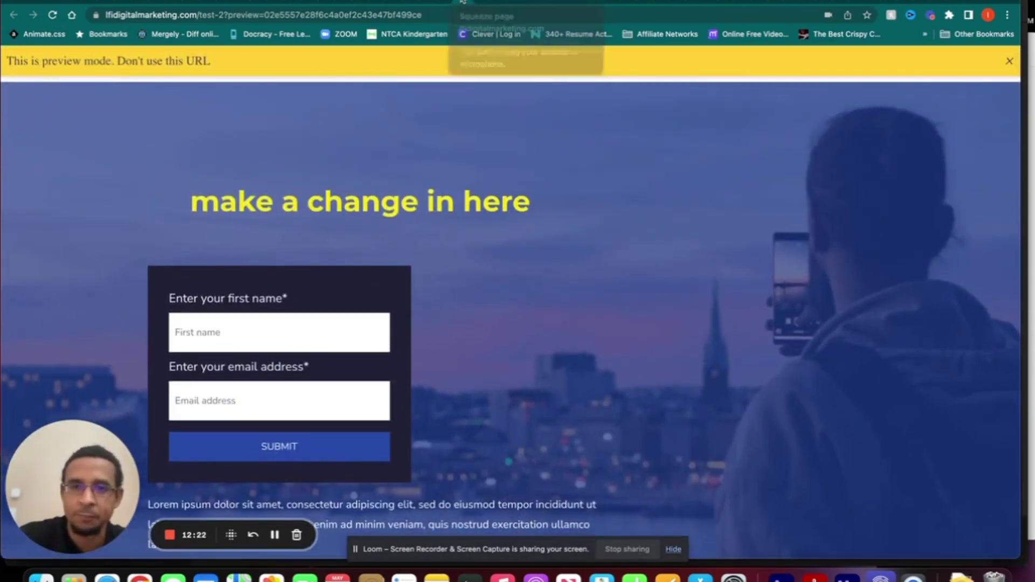
{"action": "left_click", "coordinate": [463, 3]}
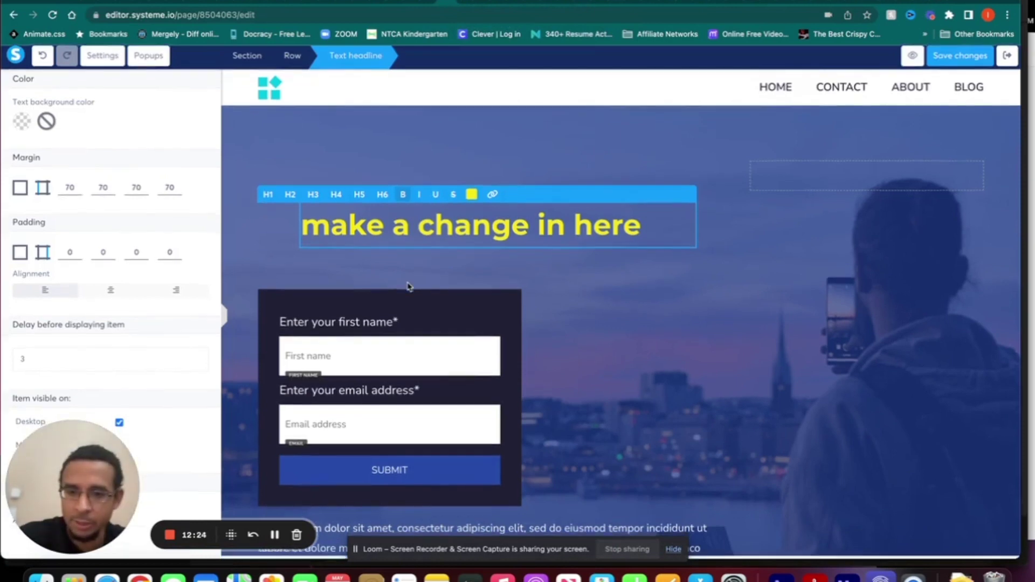
- Drop a new Section onto the page below the category icons, above the I'm Mark Smith heading
{"action": "left_click", "coordinate": [458, 311]}
{"action": "scroll", "coordinate": [459, 313], "scroll_direction": "down", "scroll_amount": 5}
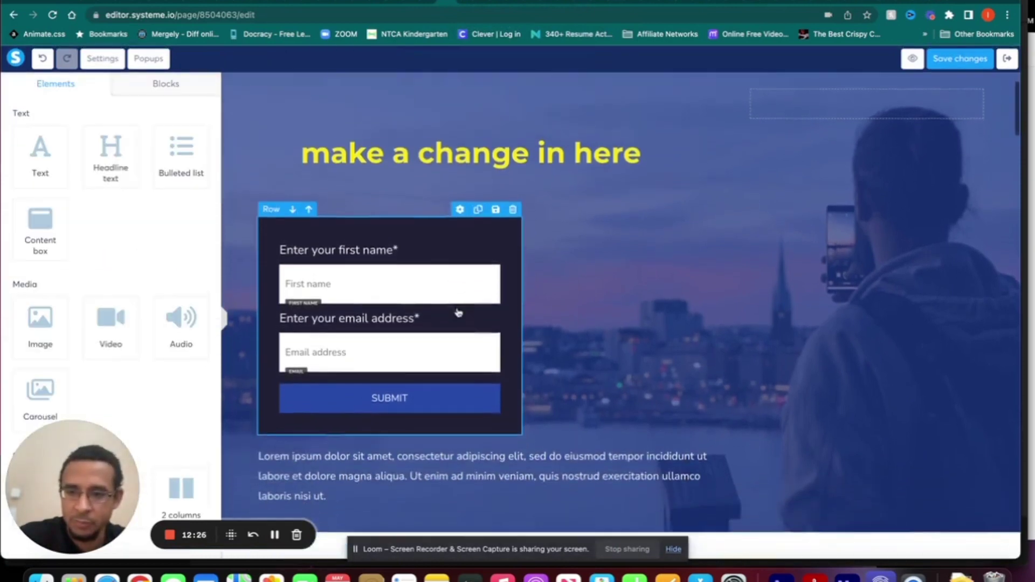
{"action": "scroll", "coordinate": [459, 313], "scroll_direction": "down", "scroll_amount": 2}
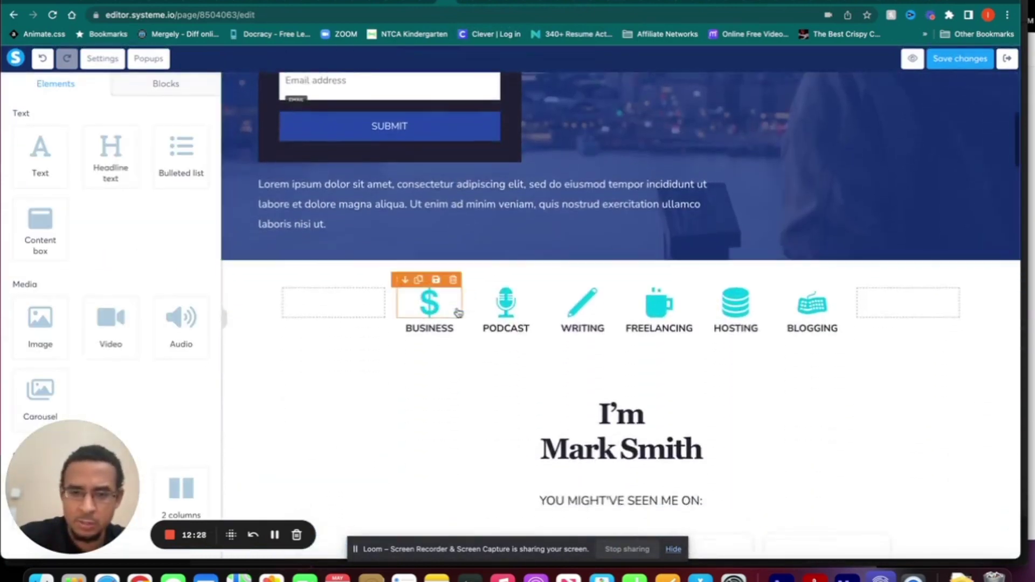
{"action": "scroll", "coordinate": [450, 307], "scroll_direction": "down", "scroll_amount": 2}
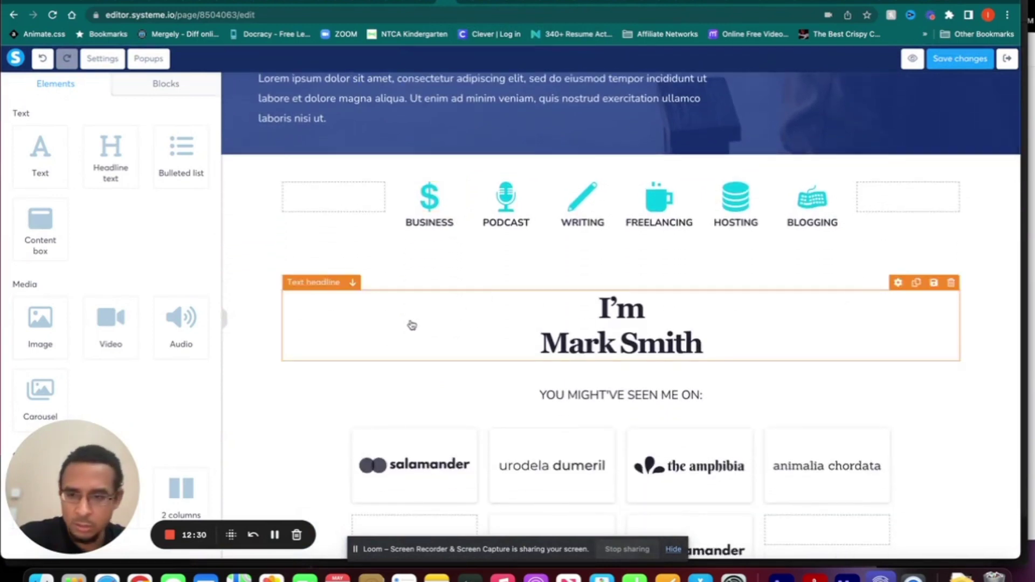
{"action": "scroll", "coordinate": [123, 236], "scroll_direction": "down", "scroll_amount": 3}
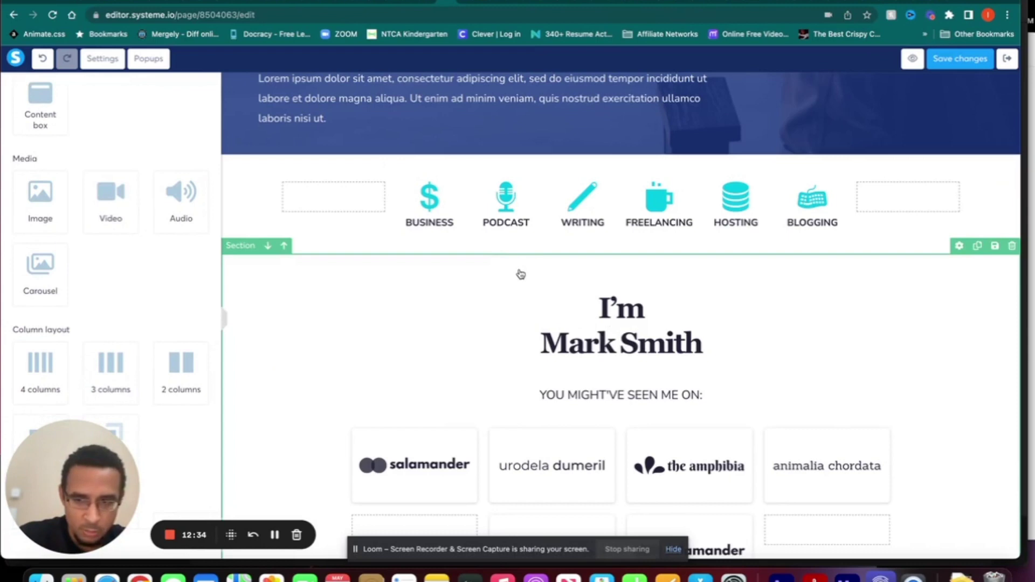
{"action": "scroll", "coordinate": [521, 274], "scroll_direction": "down", "scroll_amount": 1}
{"action": "scroll", "coordinate": [95, 324], "scroll_direction": "down", "scroll_amount": 2}
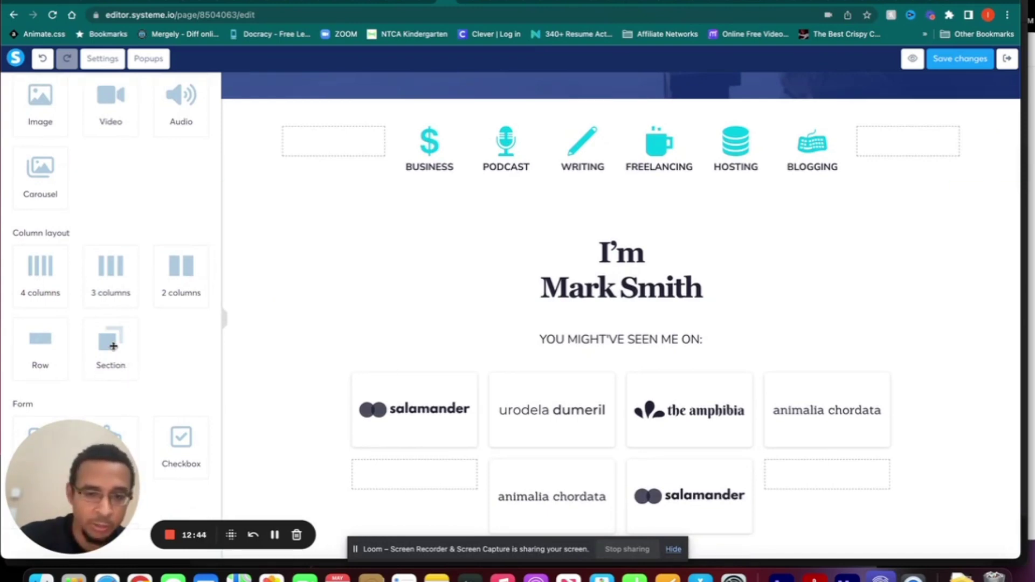
{"action": "scroll", "coordinate": [467, 282], "scroll_direction": "up", "scroll_amount": 3}
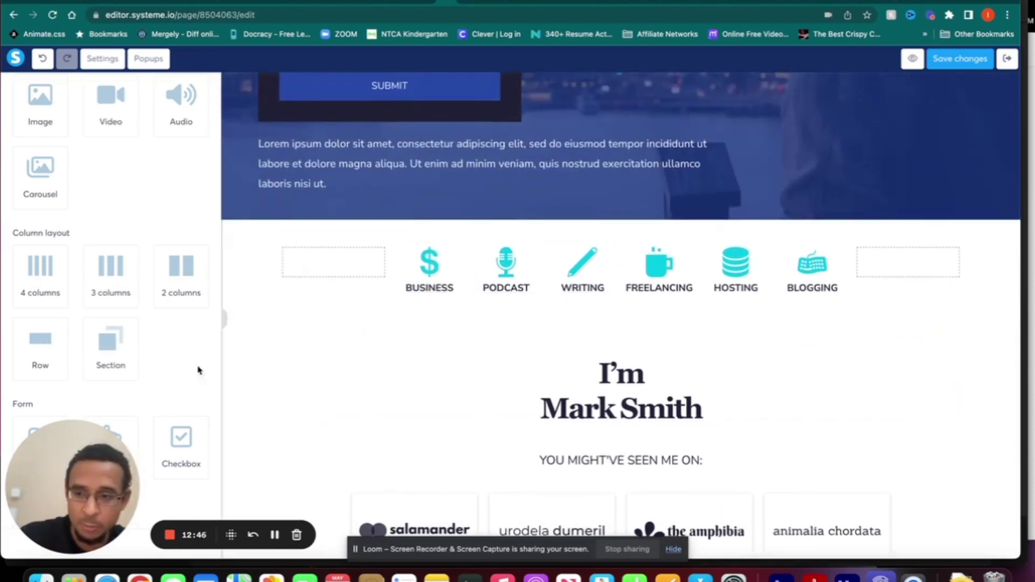
{"action": "left_click_drag", "start_coordinate": [113, 346], "coordinate": [340, 314]}
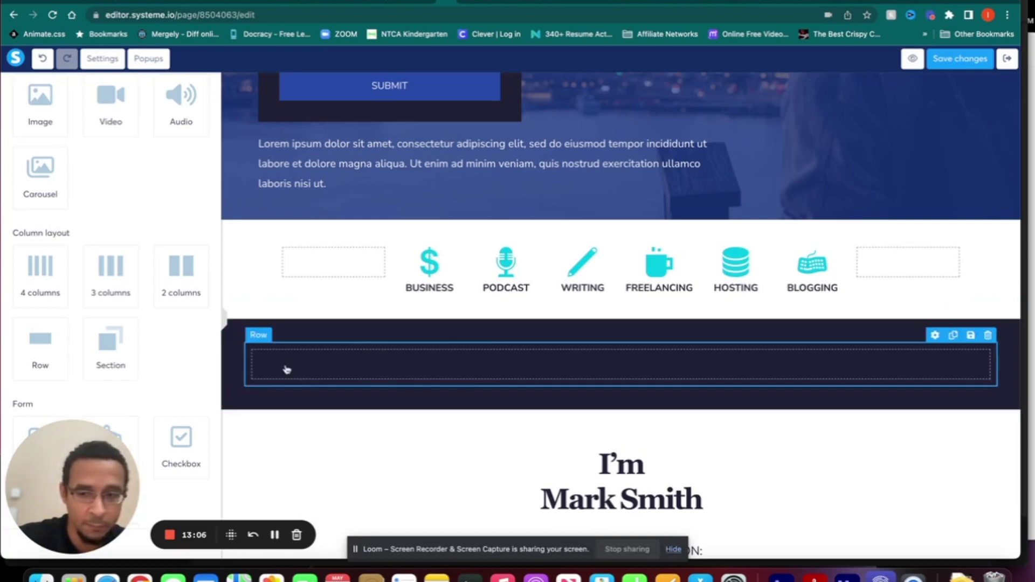
- Select the new section and adjust its top margin in the settings
{"action": "left_click", "coordinate": [247, 312]}
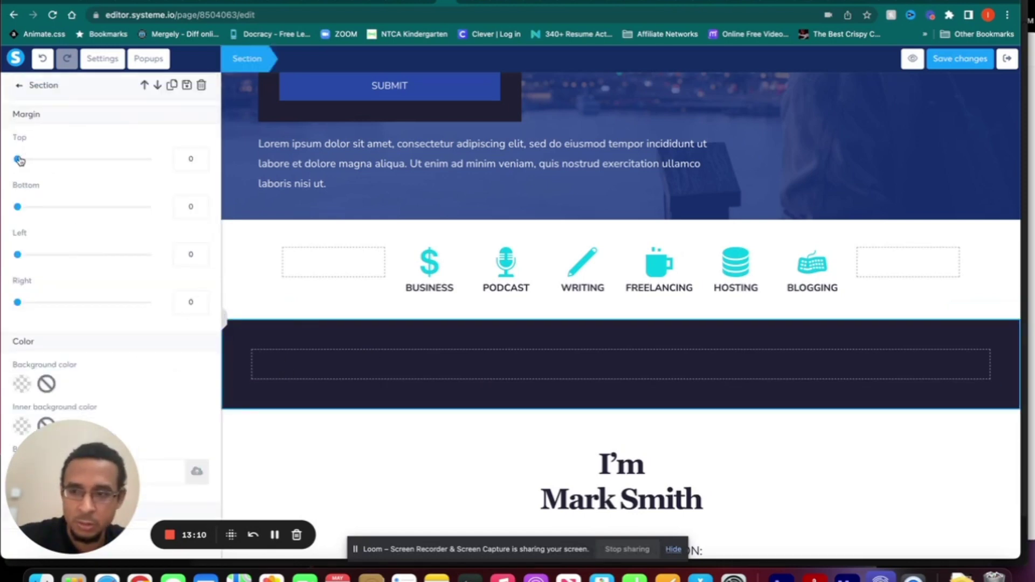
{"action": "left_click_drag", "start_coordinate": [17, 159], "coordinate": [15, 162]}
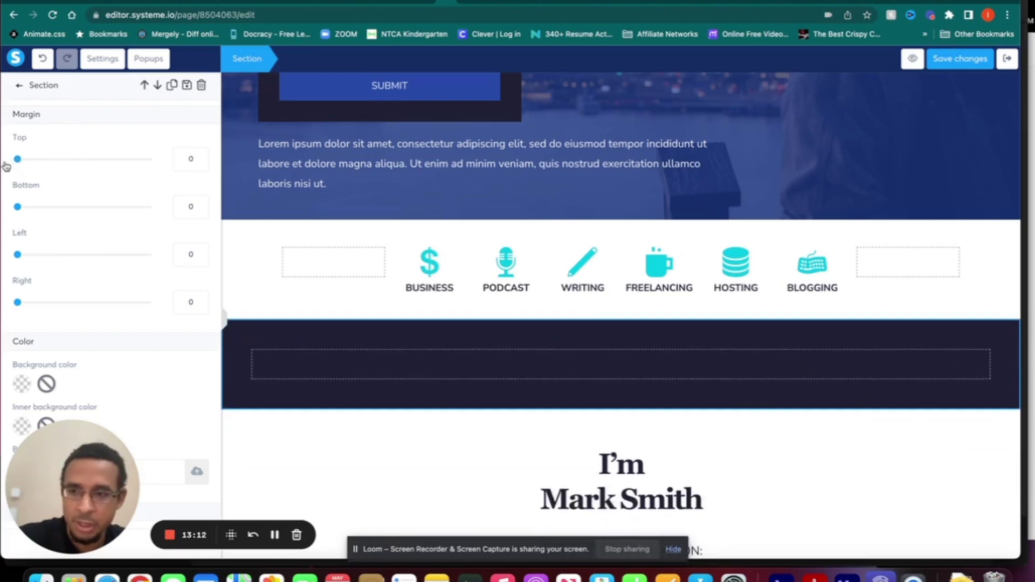
{"action": "scroll", "coordinate": [131, 300], "scroll_direction": "down", "scroll_amount": 3}
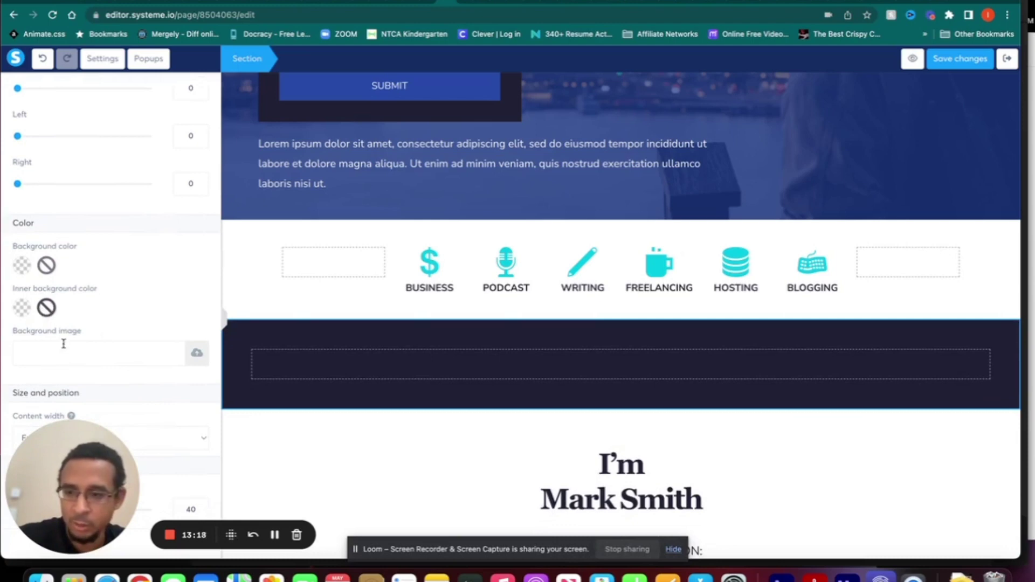
{"action": "scroll", "coordinate": [70, 376], "scroll_direction": "down", "scroll_amount": 4}
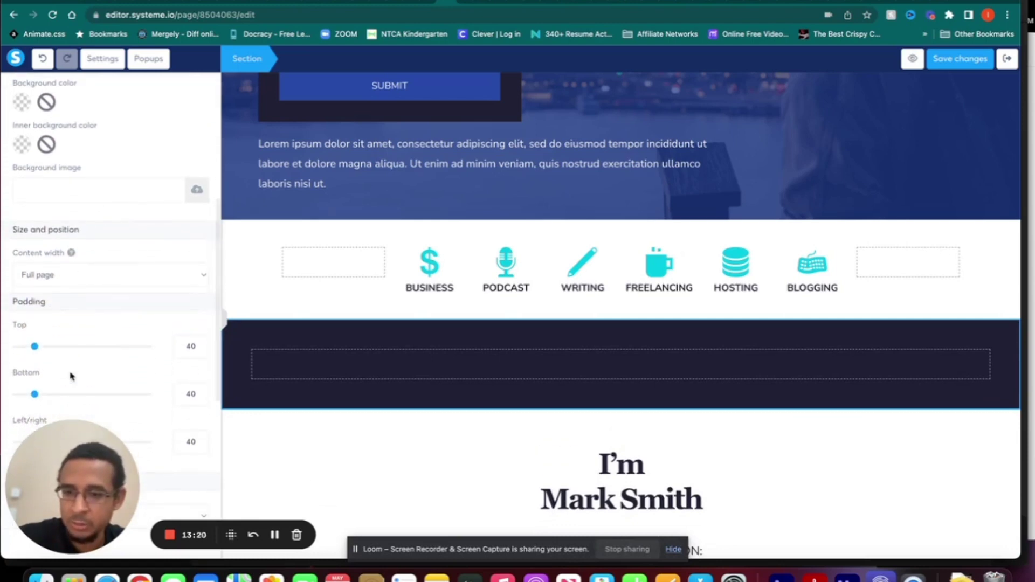
{"action": "scroll", "coordinate": [70, 376], "scroll_direction": "up", "scroll_amount": 5}
{"action": "scroll", "coordinate": [70, 376], "scroll_direction": "down", "scroll_amount": 2}
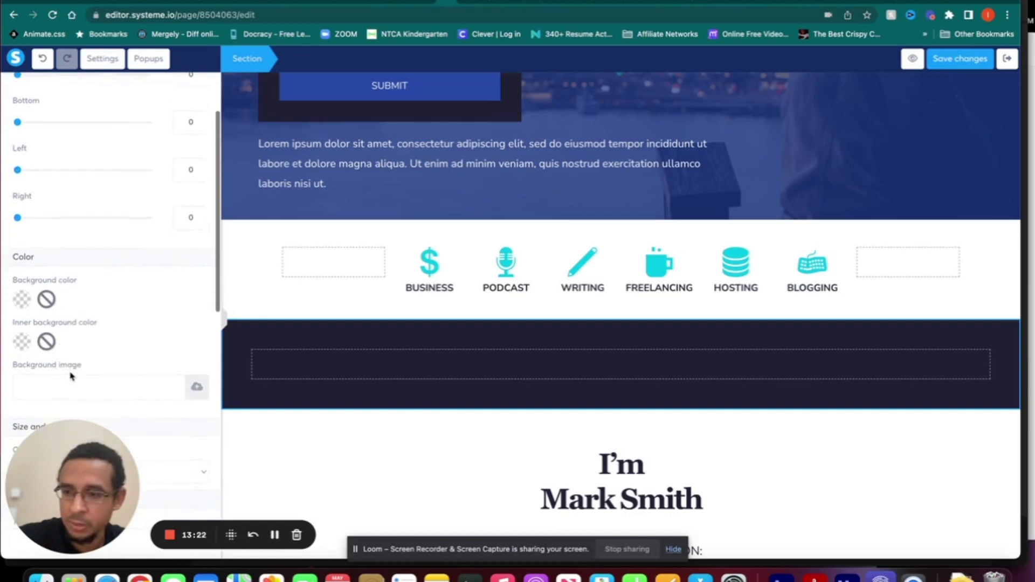
- Set the section background colour to light green 7ED321 and deselect the section
{"action": "left_click", "coordinate": [21, 299]}
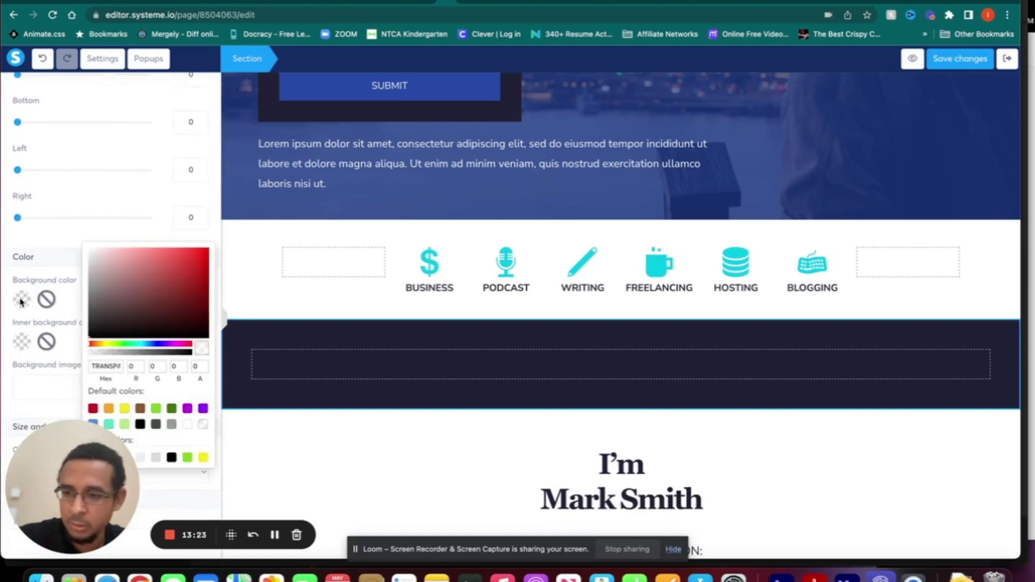
{"action": "left_click", "coordinate": [188, 424]}
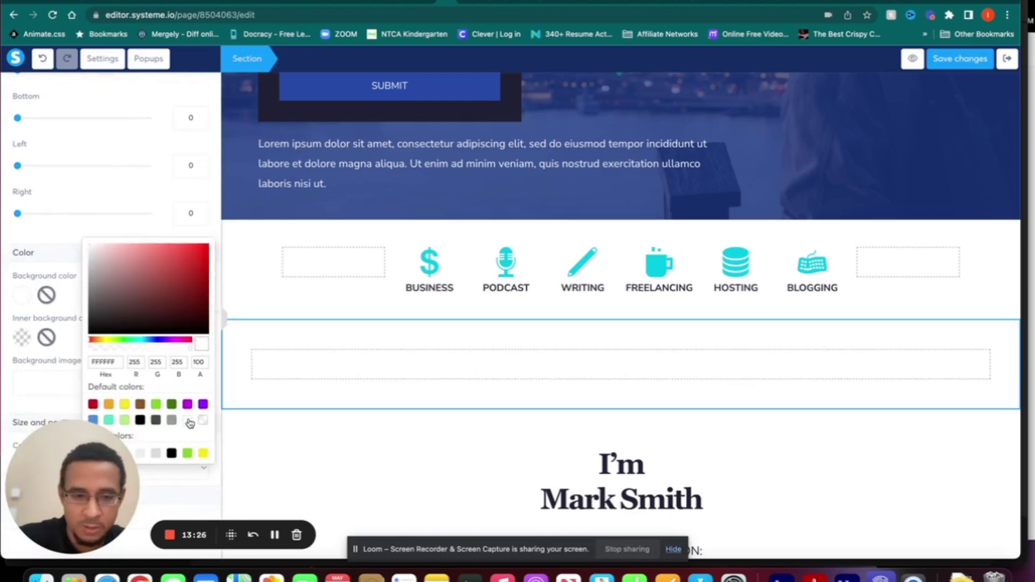
{"action": "left_click", "coordinate": [198, 424]}
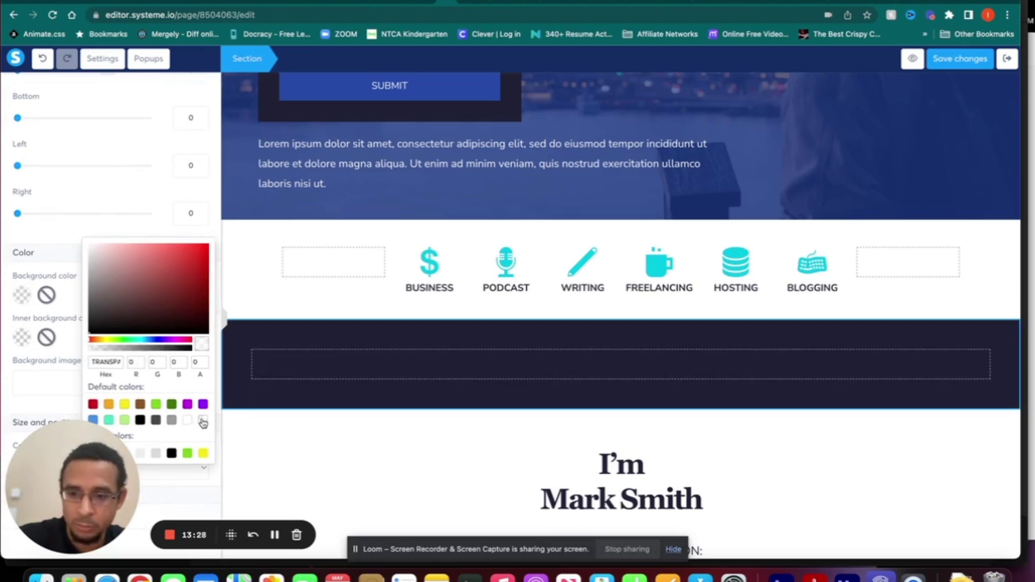
{"action": "left_click", "coordinate": [188, 425]}
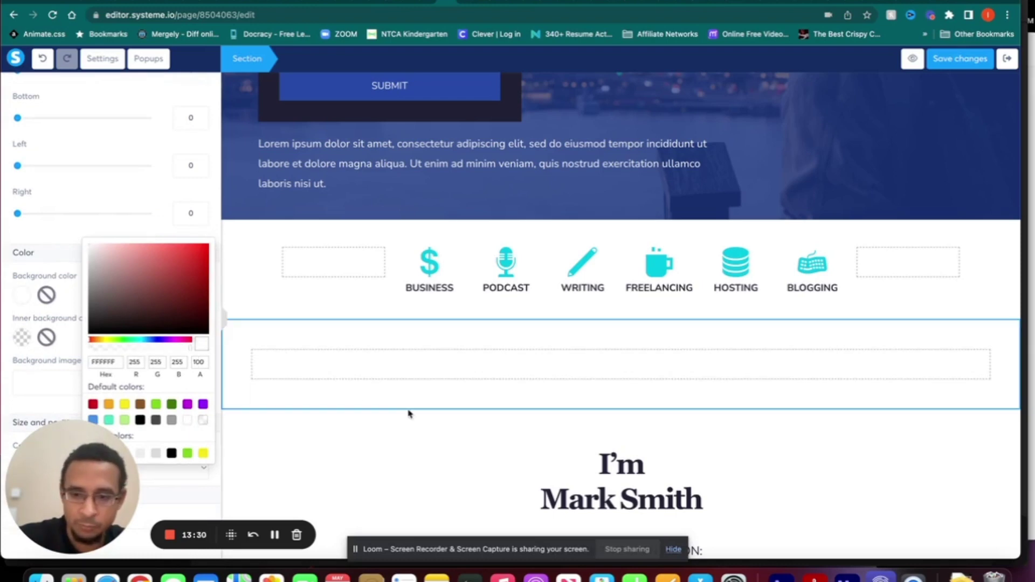
{"action": "left_click", "coordinate": [156, 405]}
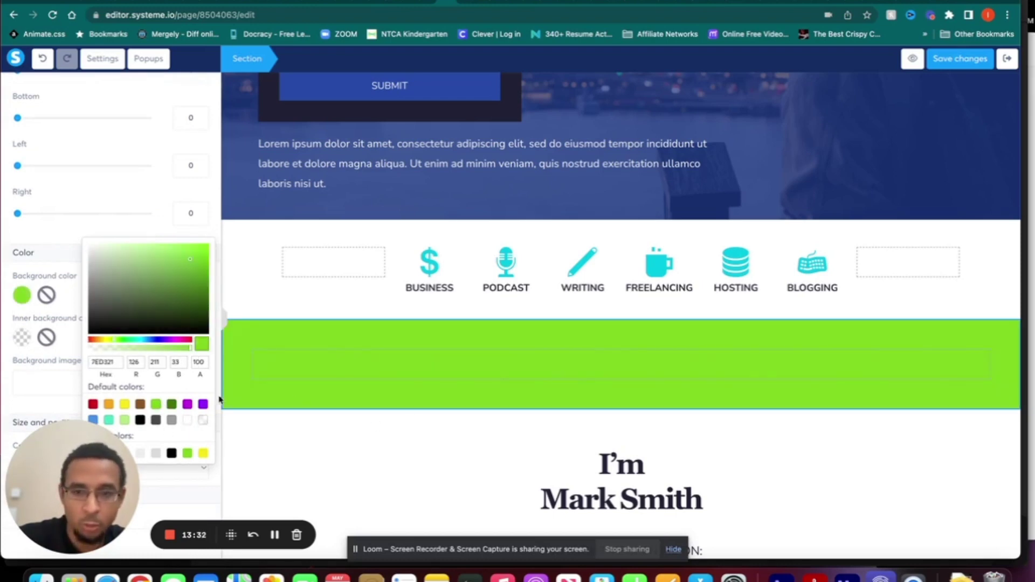
{"action": "left_click", "coordinate": [457, 343]}
{"action": "left_click", "coordinate": [457, 342]}
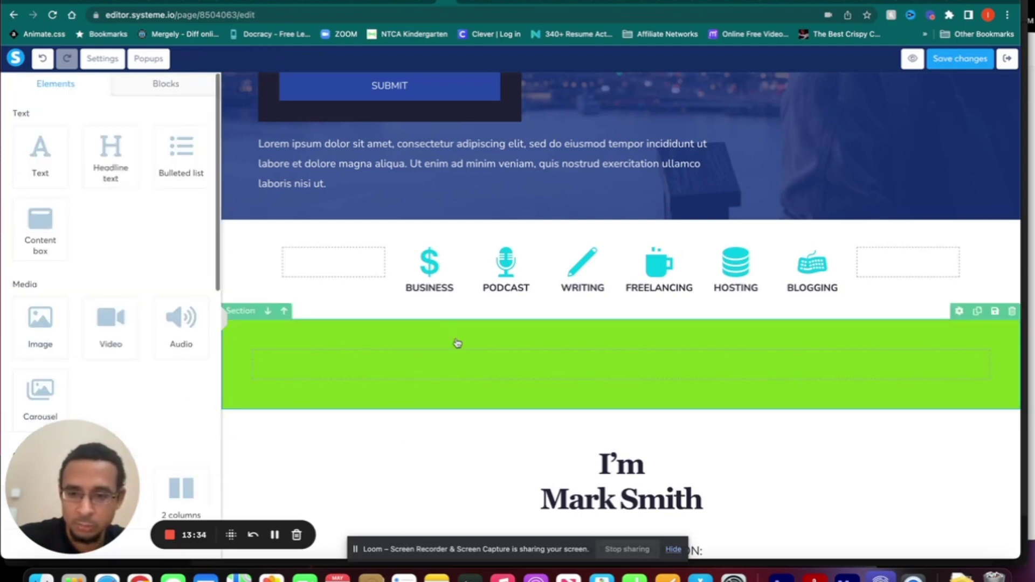
{"action": "scroll", "coordinate": [476, 397], "scroll_direction": "down", "scroll_amount": 2}
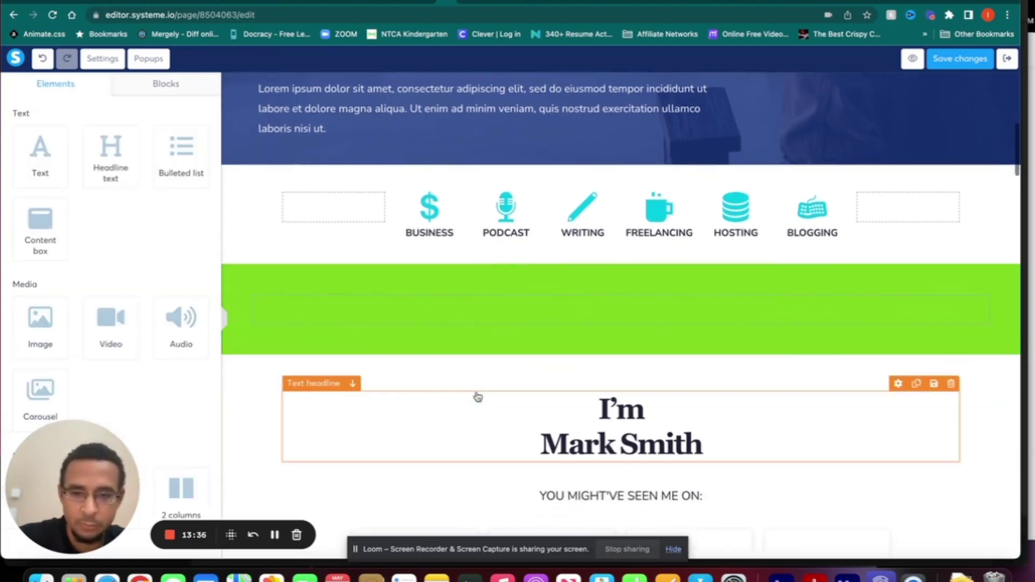
{"action": "scroll", "coordinate": [89, 198], "scroll_direction": "down", "scroll_amount": 1}
{"action": "scroll", "coordinate": [89, 198], "scroll_direction": "down", "scroll_amount": 4}
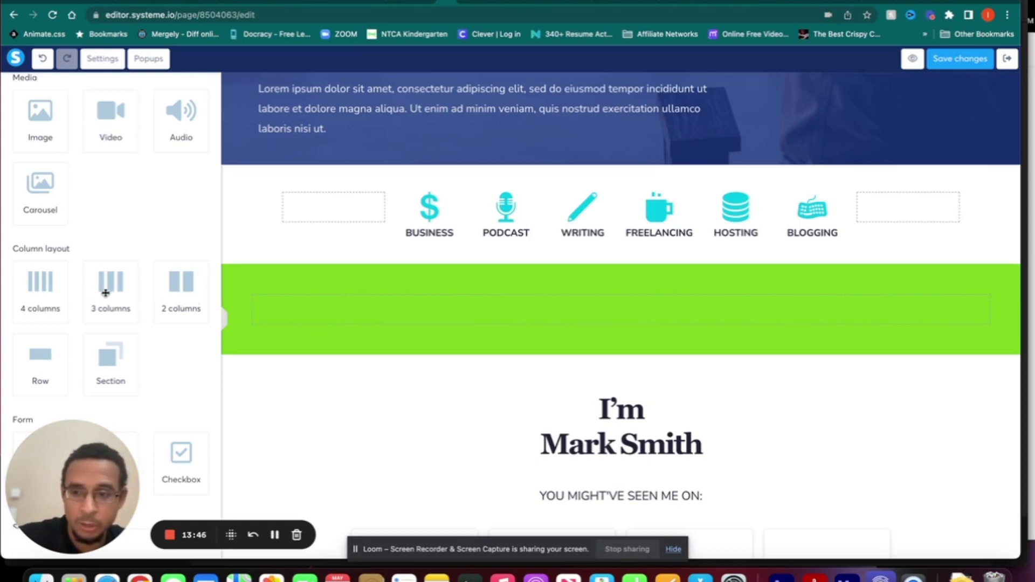
- Add a three-column row into the green section
{"action": "left_click_drag", "start_coordinate": [120, 291], "coordinate": [333, 310]}
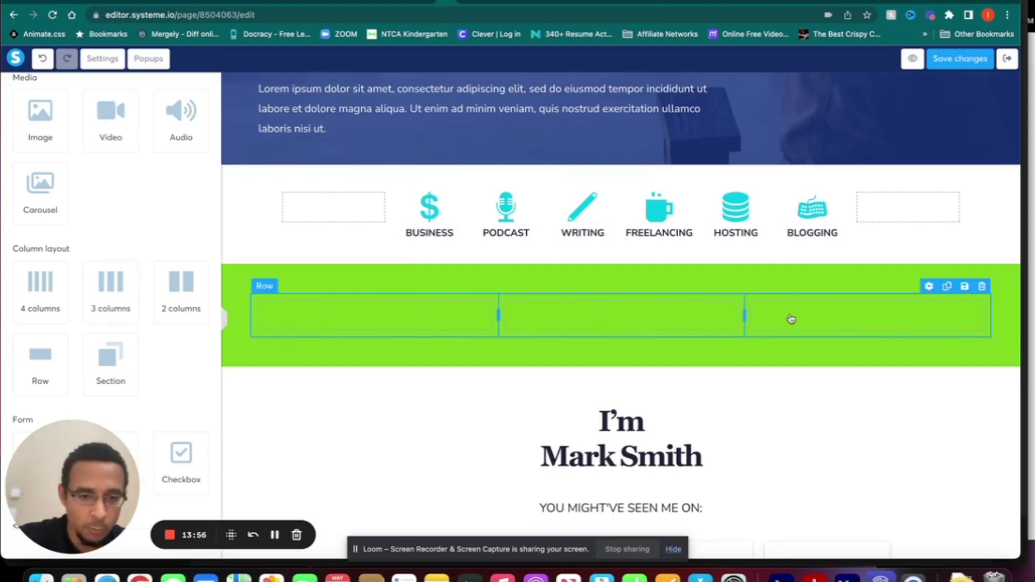
{"action": "left_click_drag", "start_coordinate": [745, 315], "coordinate": [707, 313]}
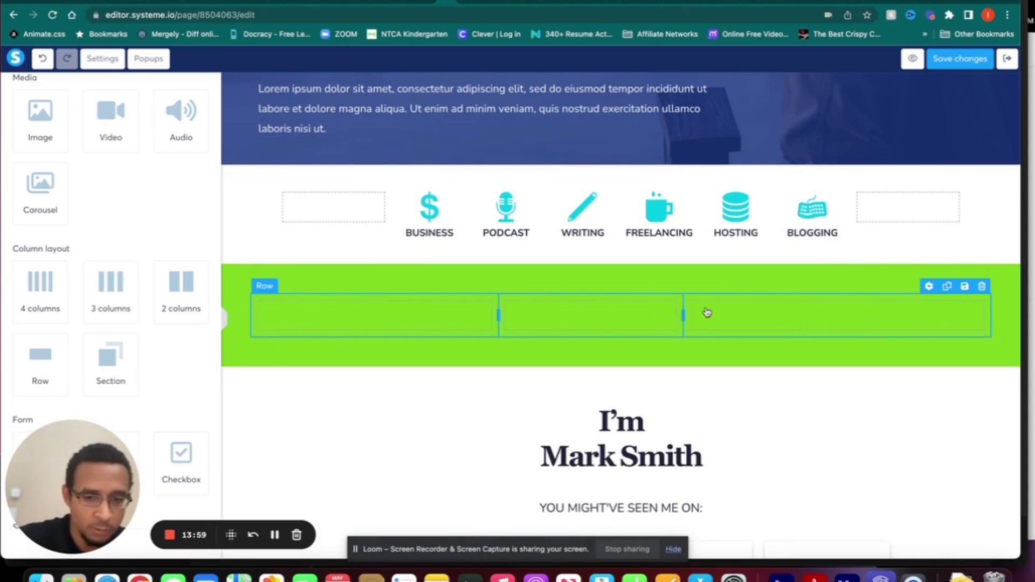
{"action": "left_click", "coordinate": [498, 318]}
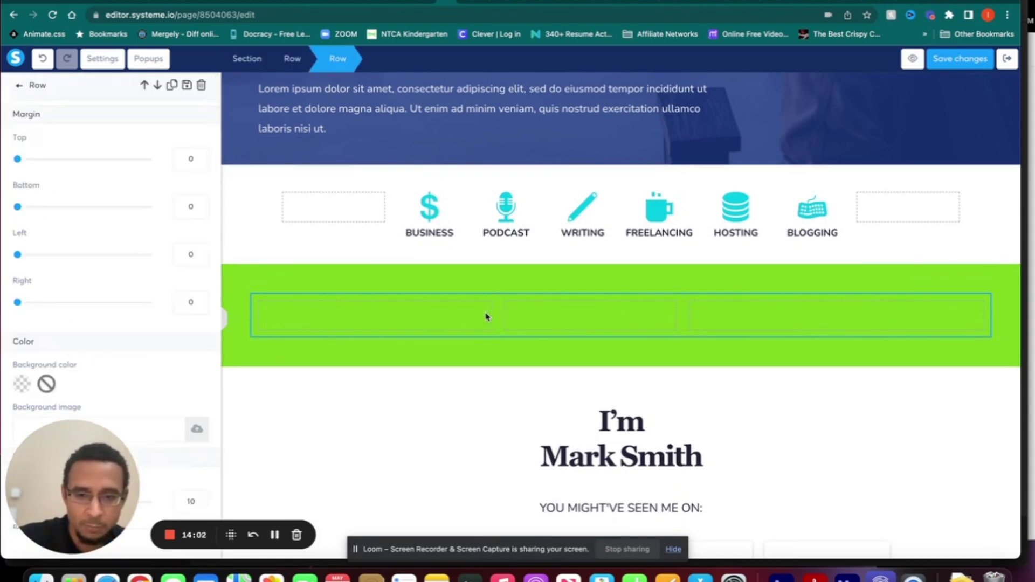
{"action": "left_click", "coordinate": [499, 318]}
- Drag the column dividers left so the first two columns are narrow and the third widest
{"action": "left_click_drag", "start_coordinate": [498, 315], "coordinate": [362, 320]}
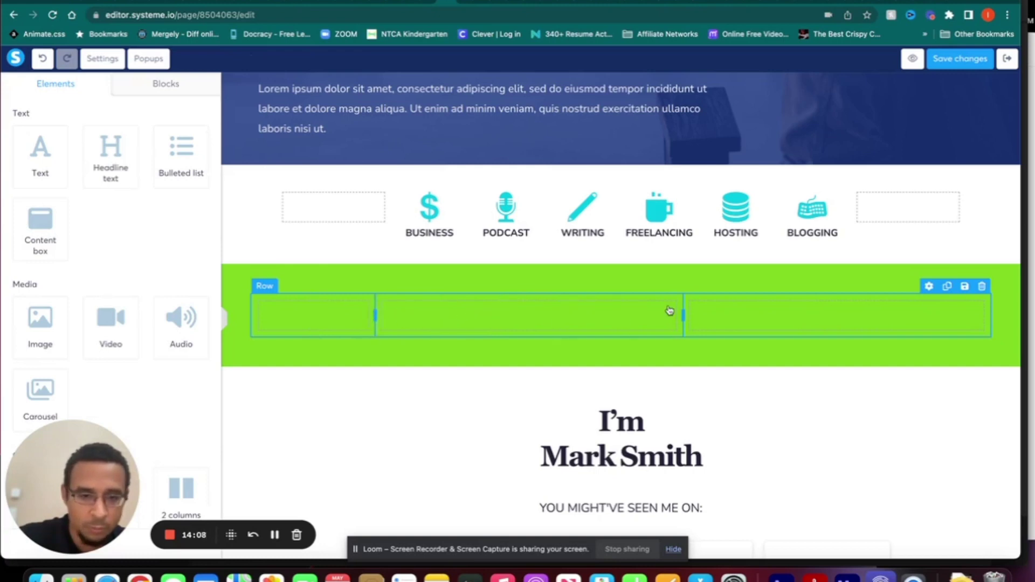
{"action": "left_click_drag", "start_coordinate": [683, 314], "coordinate": [542, 321]}
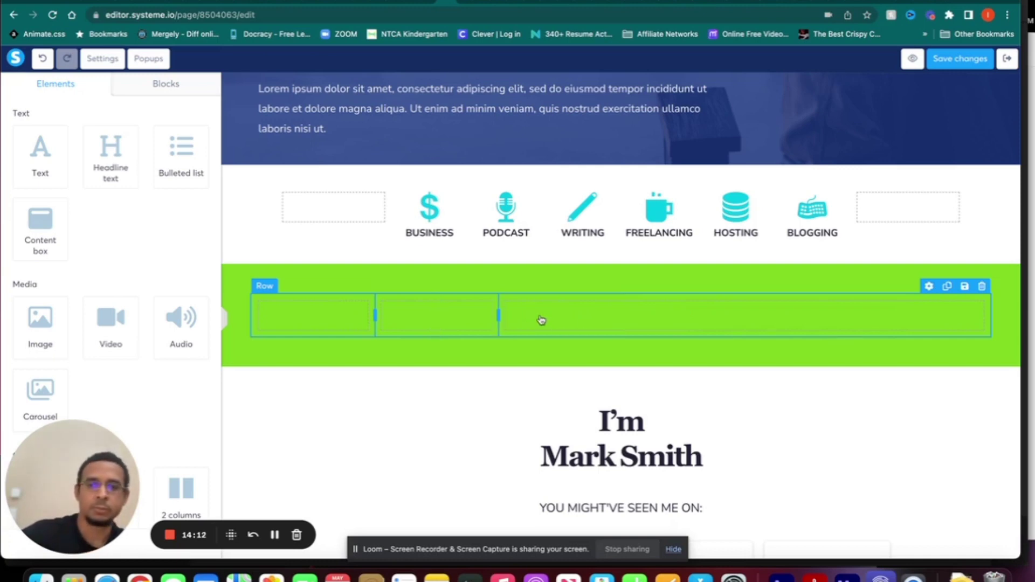
{"action": "scroll", "coordinate": [92, 296], "scroll_direction": "down", "scroll_amount": 4}
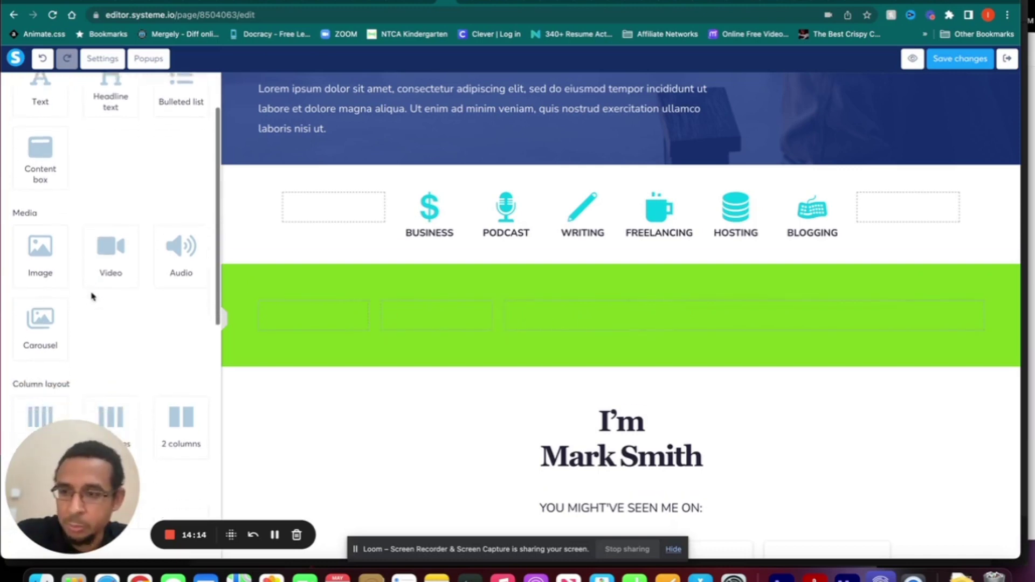
{"action": "scroll", "coordinate": [91, 296], "scroll_direction": "up", "scroll_amount": 4}
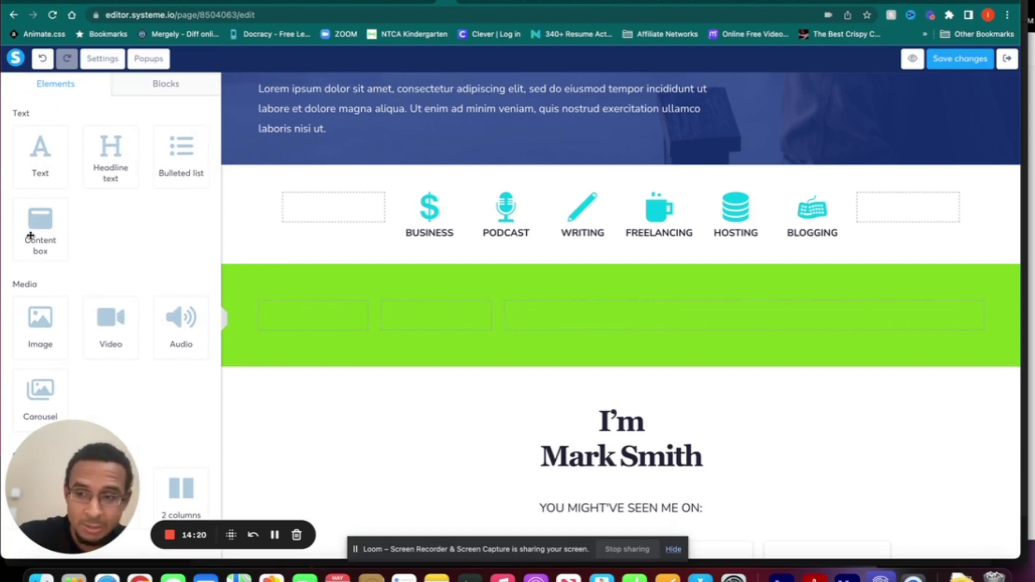
{"action": "scroll", "coordinate": [116, 339], "scroll_direction": "down", "scroll_amount": 1}
{"action": "scroll", "coordinate": [116, 339], "scroll_direction": "down", "scroll_amount": 3}
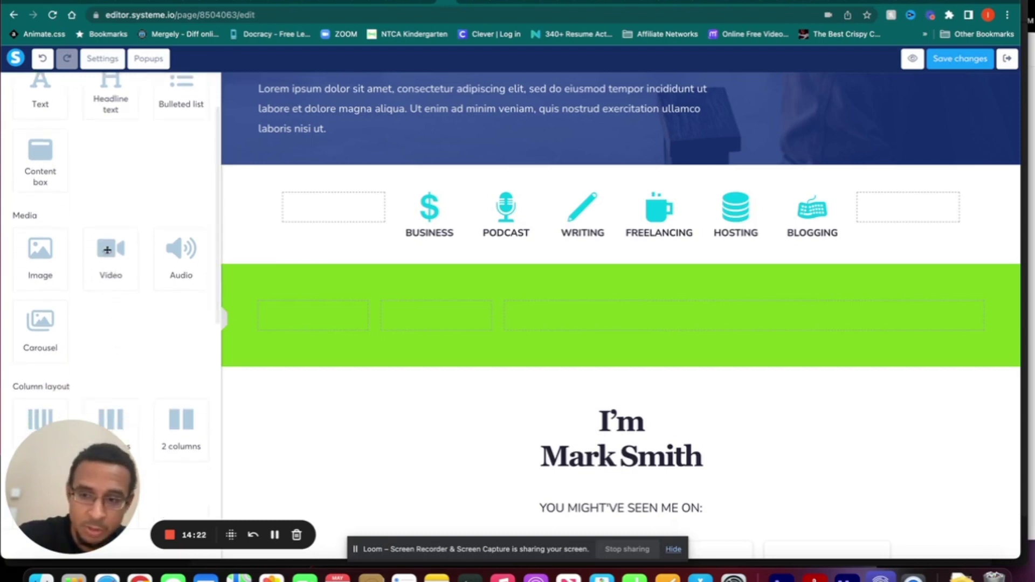
{"action": "scroll", "coordinate": [91, 324], "scroll_direction": "down", "scroll_amount": 3}
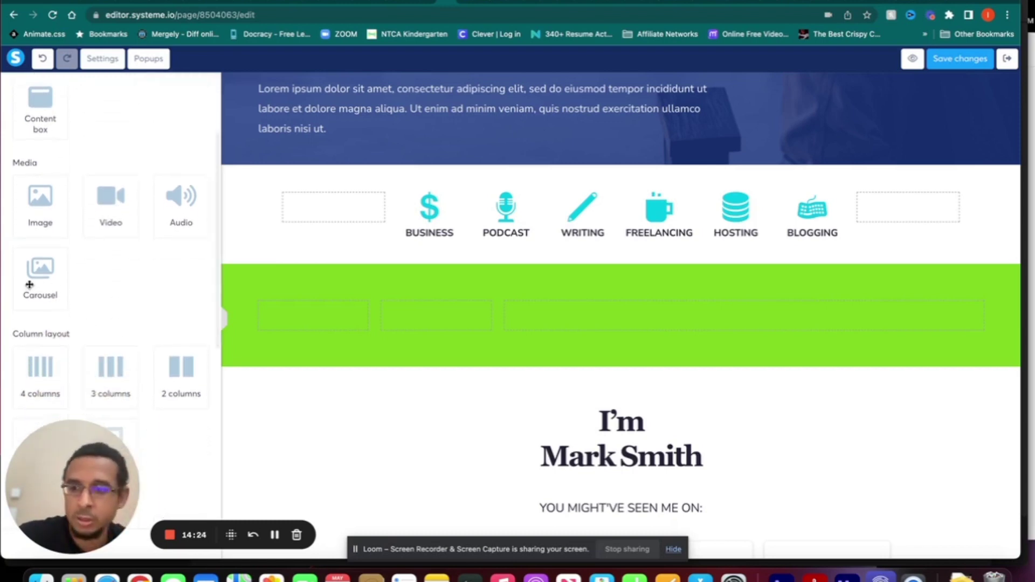
{"action": "scroll", "coordinate": [30, 282], "scroll_direction": "down", "scroll_amount": 10}
{"action": "scroll", "coordinate": [29, 284], "scroll_direction": "down", "scroll_amount": 1}
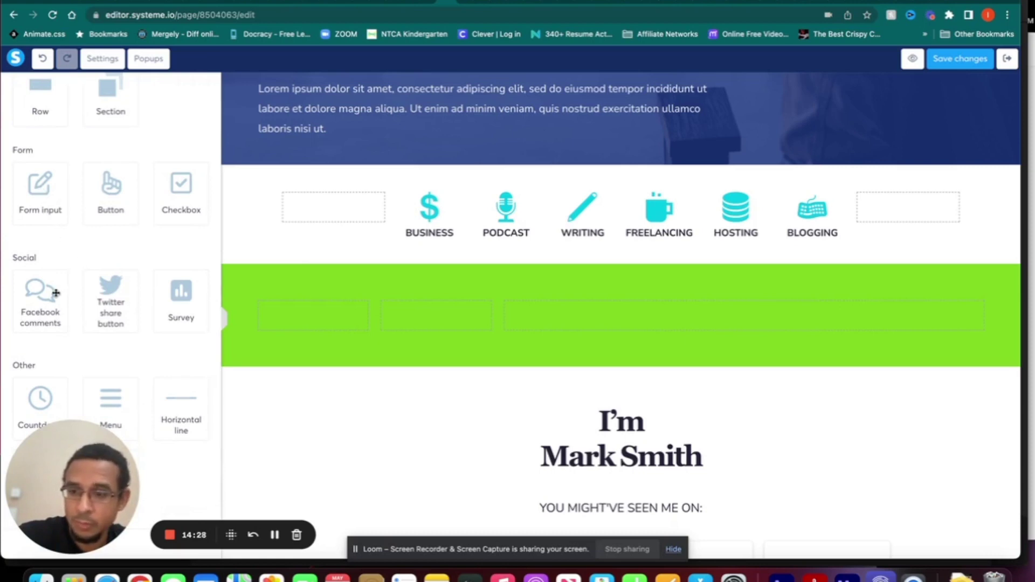
{"action": "scroll", "coordinate": [185, 302], "scroll_direction": "down", "scroll_amount": 1}
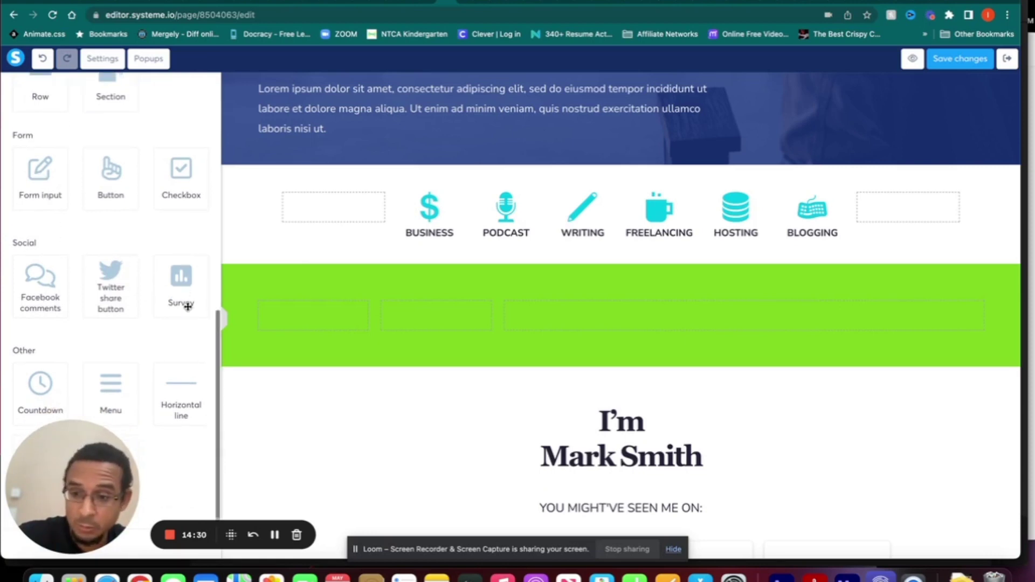
- Place a countdown timer in the first column and set its type to Daily
{"action": "left_click_drag", "start_coordinate": [43, 386], "coordinate": [303, 321]}
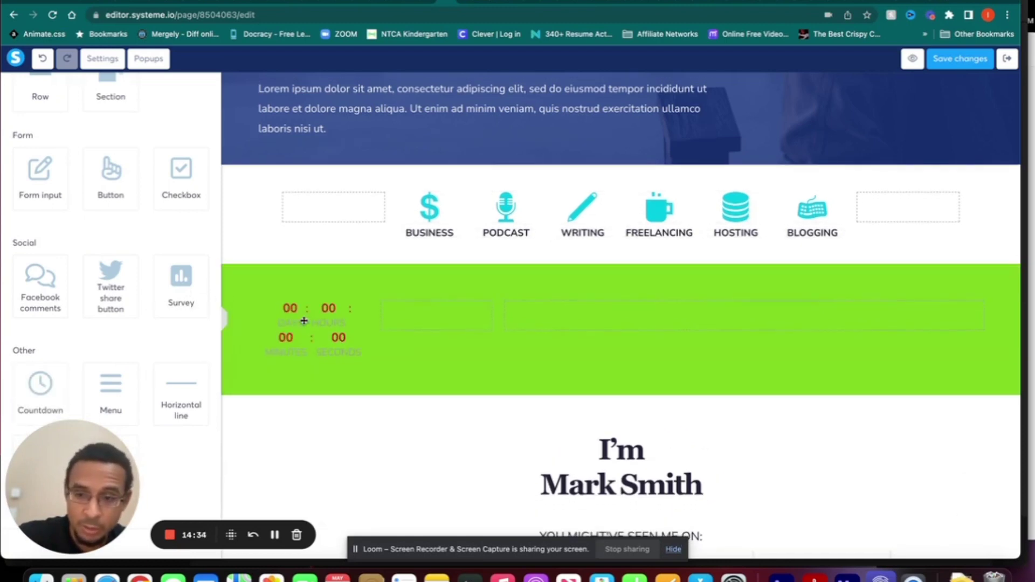
{"action": "left_click", "coordinate": [307, 291]}
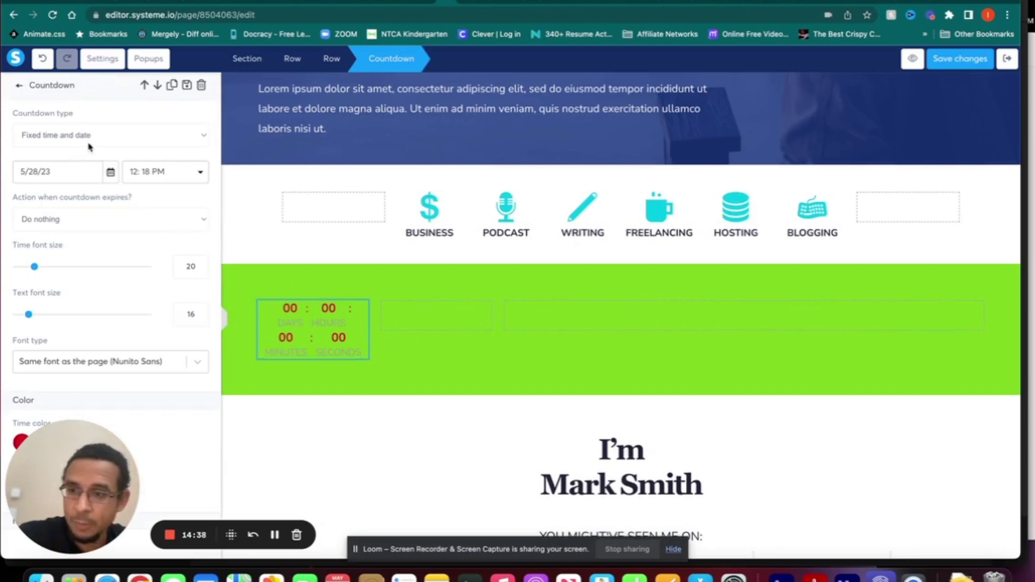
{"action": "left_click", "coordinate": [89, 135]}
{"action": "left_click", "coordinate": [85, 150]}
{"action": "left_click", "coordinate": [79, 140]}
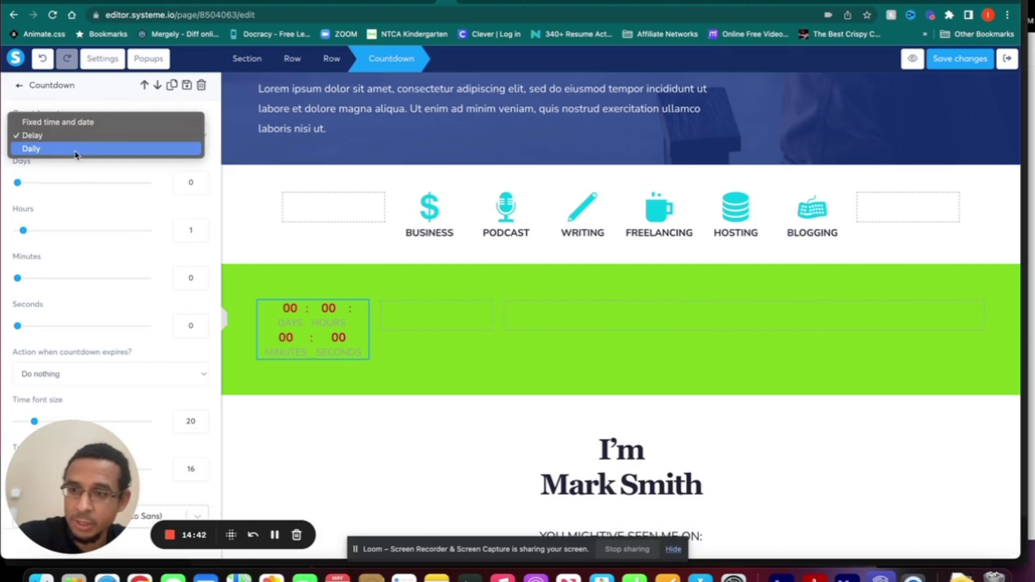
{"action": "left_click", "coordinate": [76, 149]}
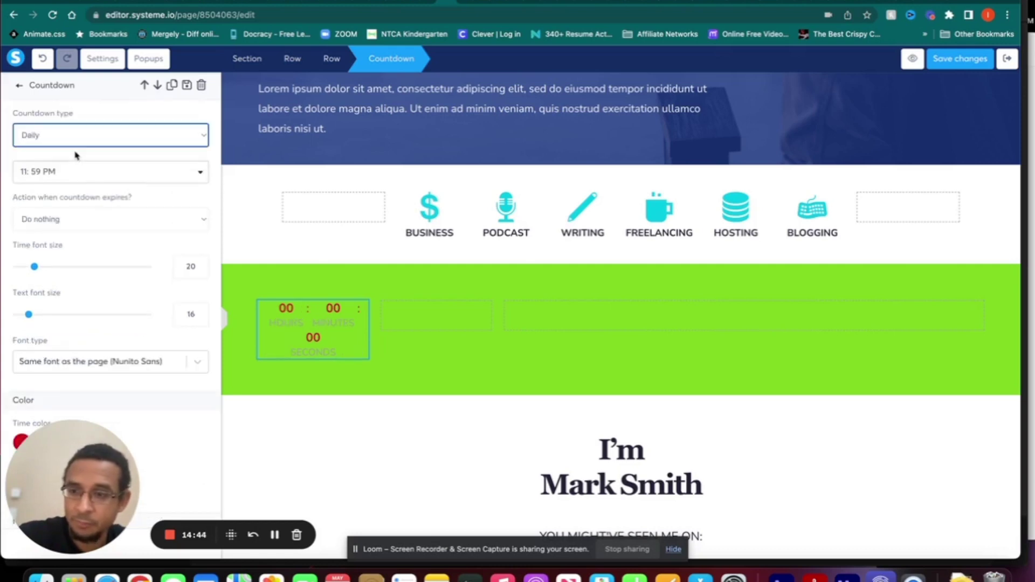
- Set the daily end time to 12:30 AM and keep the expiry action at Do nothing
{"action": "left_click", "coordinate": [68, 175]}
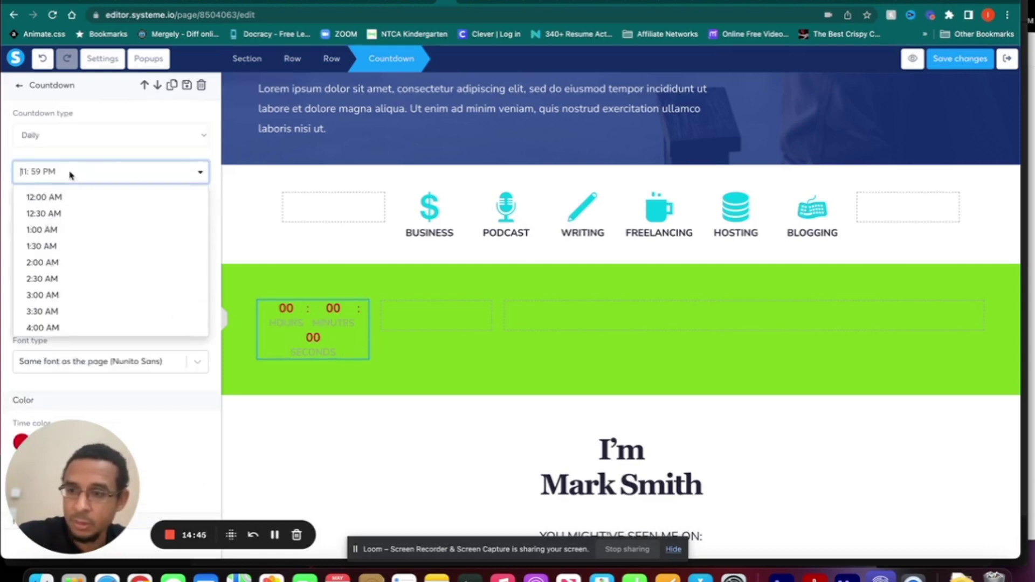
{"action": "left_click", "coordinate": [61, 215]}
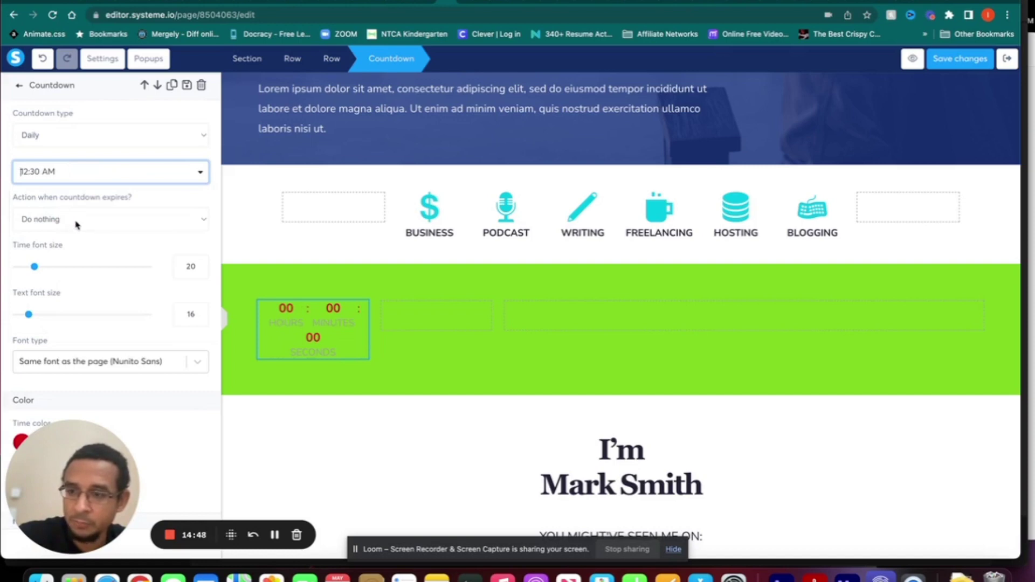
{"action": "left_click", "coordinate": [78, 224]}
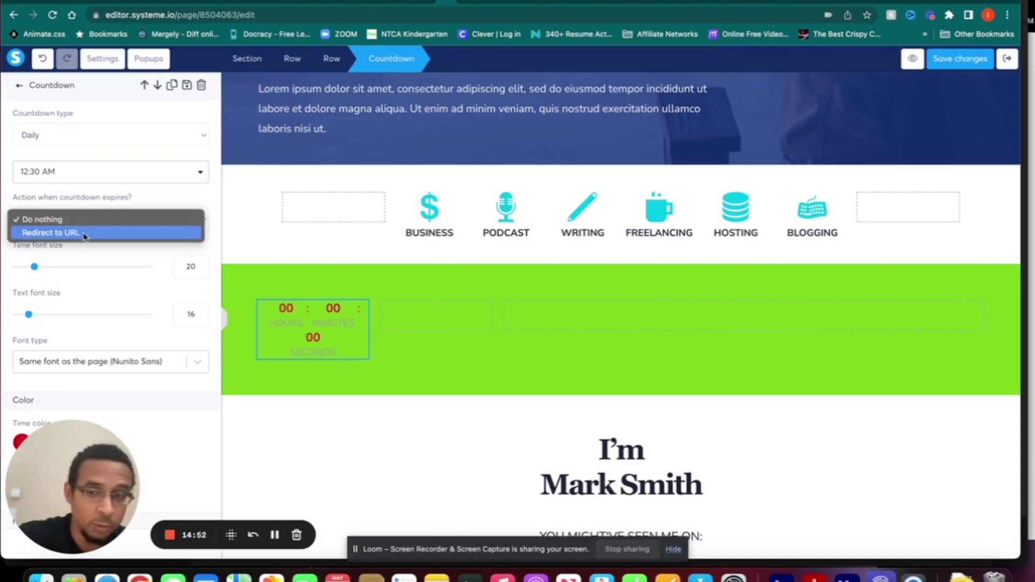
{"action": "left_click", "coordinate": [86, 221]}
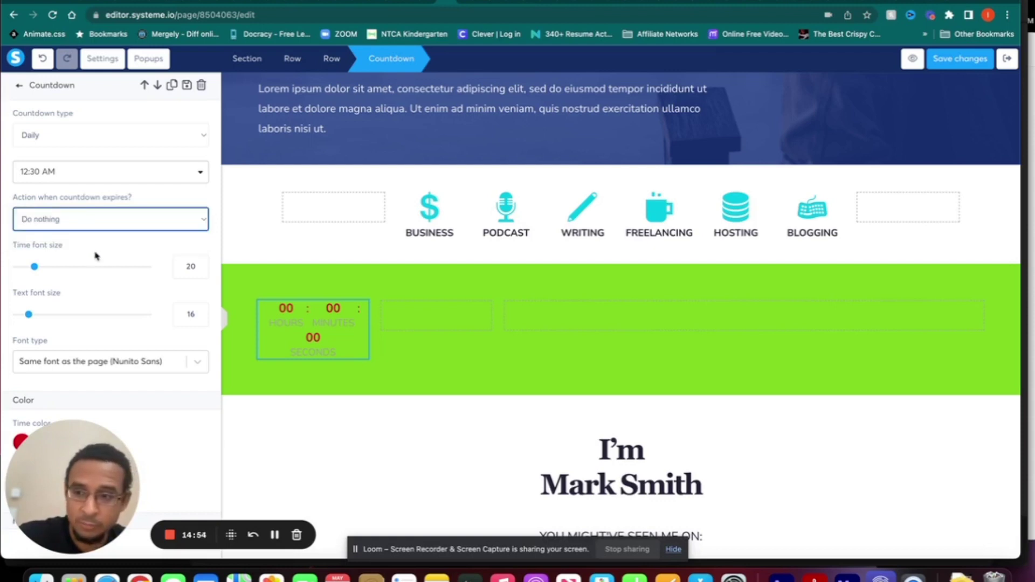
- Increase the countdown's Time and Text font sizes
{"action": "left_click_drag", "start_coordinate": [34, 267], "coordinate": [65, 268]}
{"action": "left_click_drag", "start_coordinate": [31, 318], "coordinate": [41, 318]}
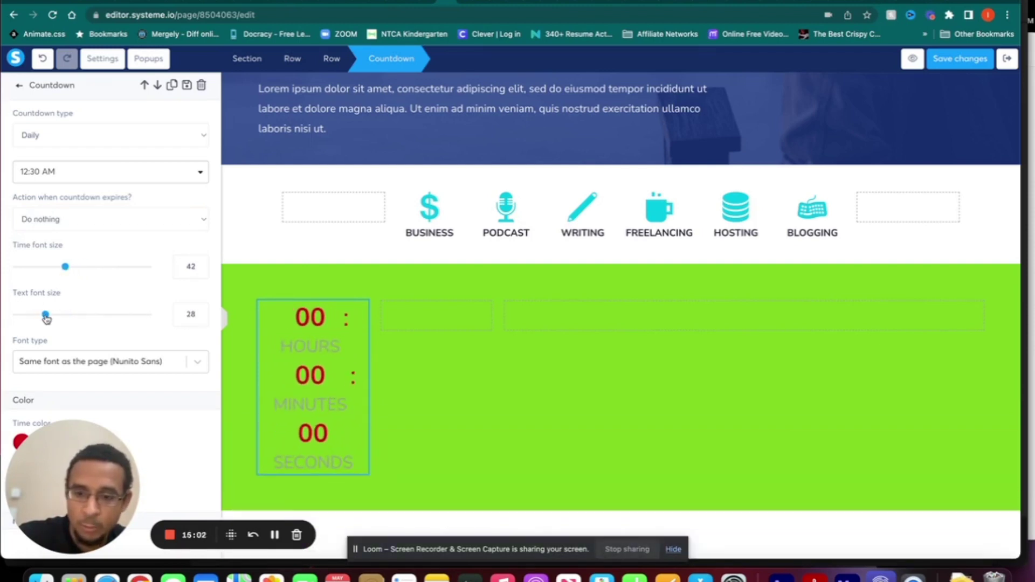
{"action": "scroll", "coordinate": [114, 248], "scroll_direction": "down", "scroll_amount": 1}
{"action": "scroll", "coordinate": [114, 249], "scroll_direction": "down", "scroll_amount": 5}
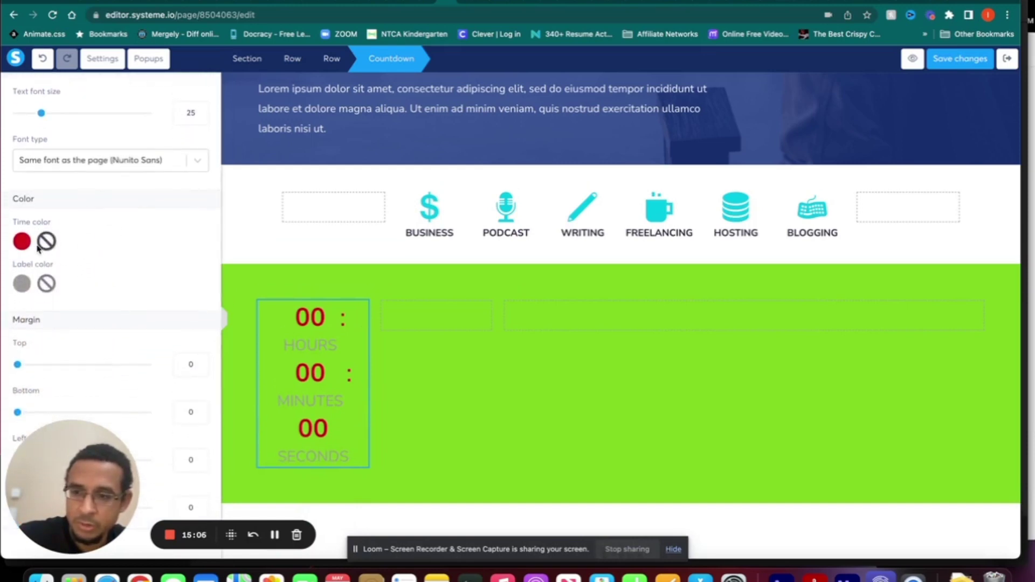
- Make the countdown digits white and the labels black, then deselect the countdown
{"action": "left_click", "coordinate": [22, 242]}
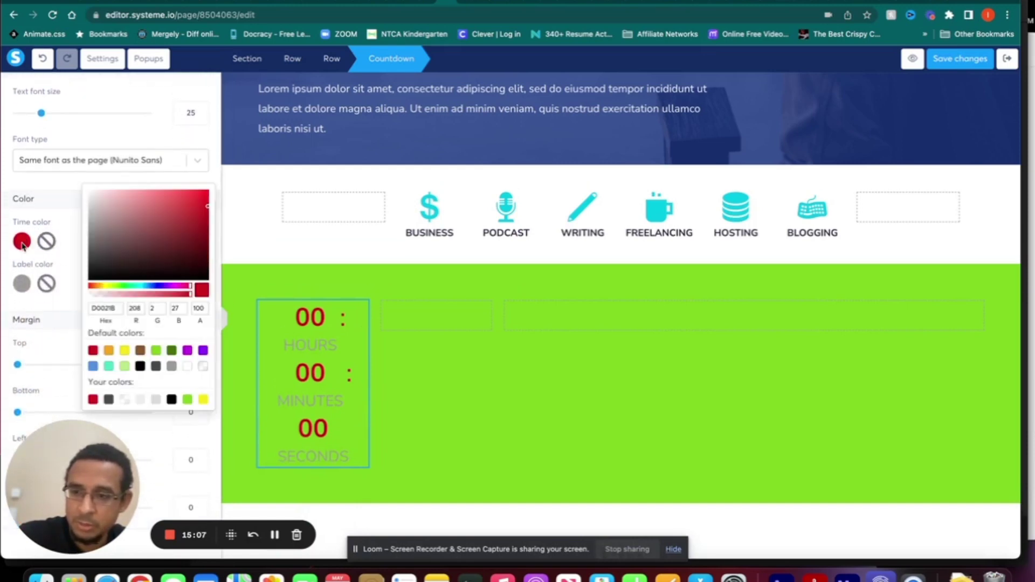
{"action": "left_click", "coordinate": [187, 368]}
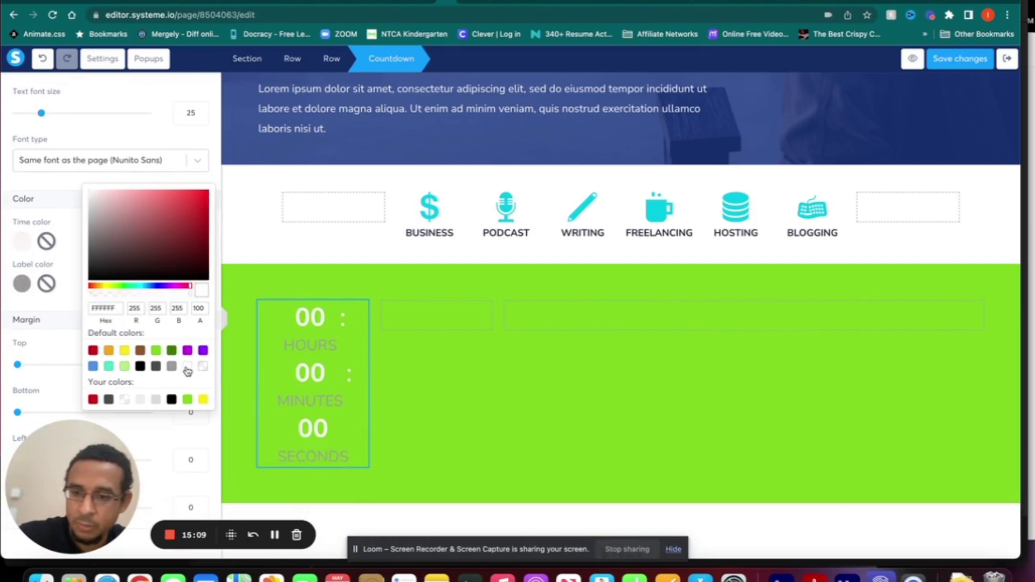
{"action": "left_click", "coordinate": [22, 286]}
{"action": "left_click", "coordinate": [22, 285]}
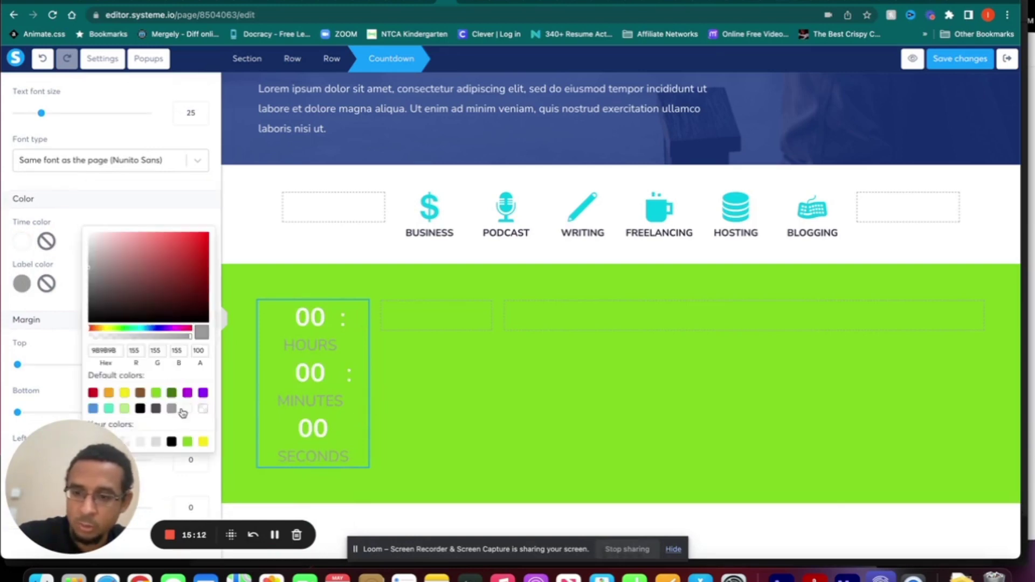
{"action": "left_click", "coordinate": [203, 441]}
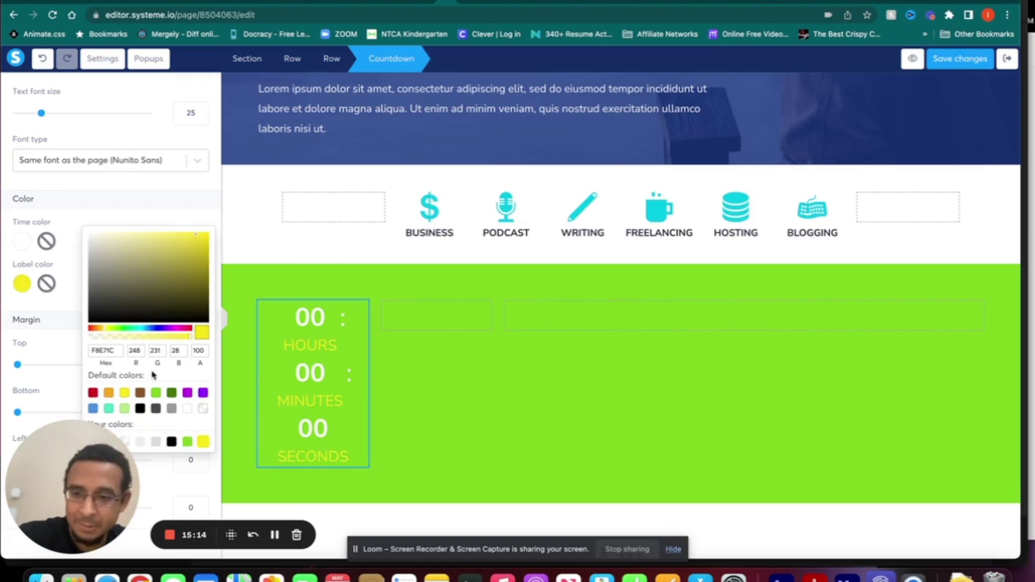
{"action": "left_click", "coordinate": [140, 408]}
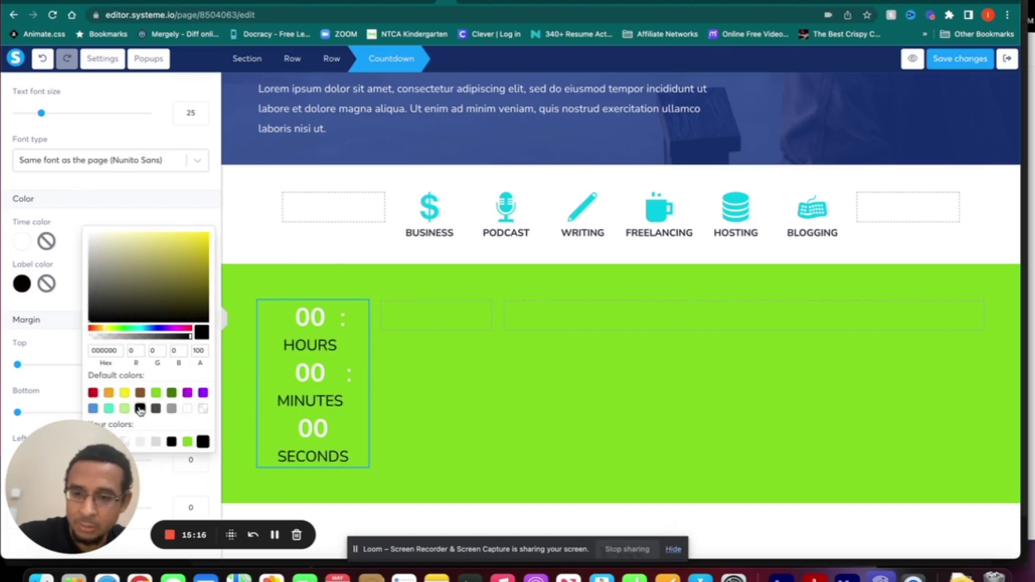
{"action": "left_click", "coordinate": [119, 199]}
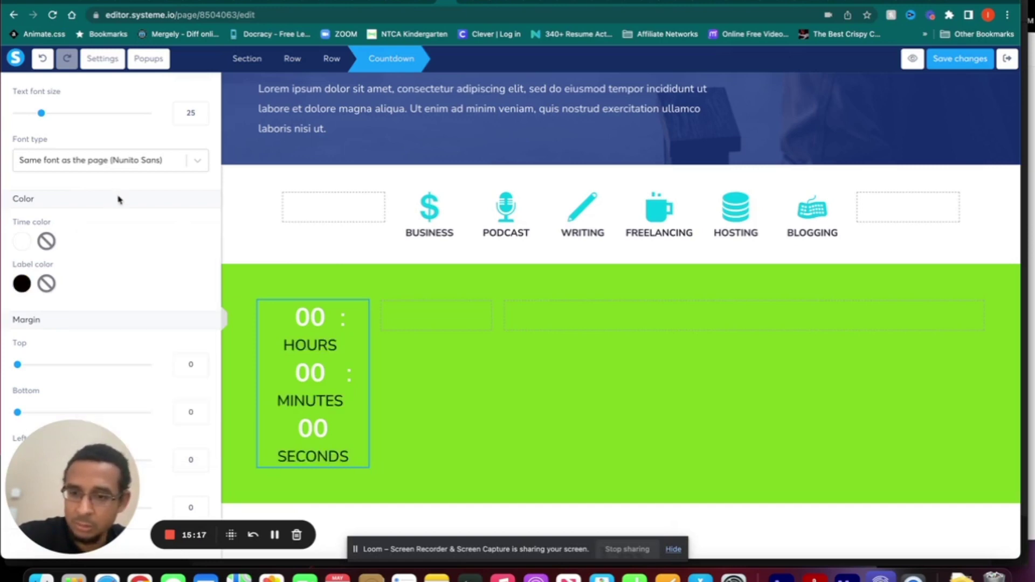
{"action": "left_click", "coordinate": [386, 323]}
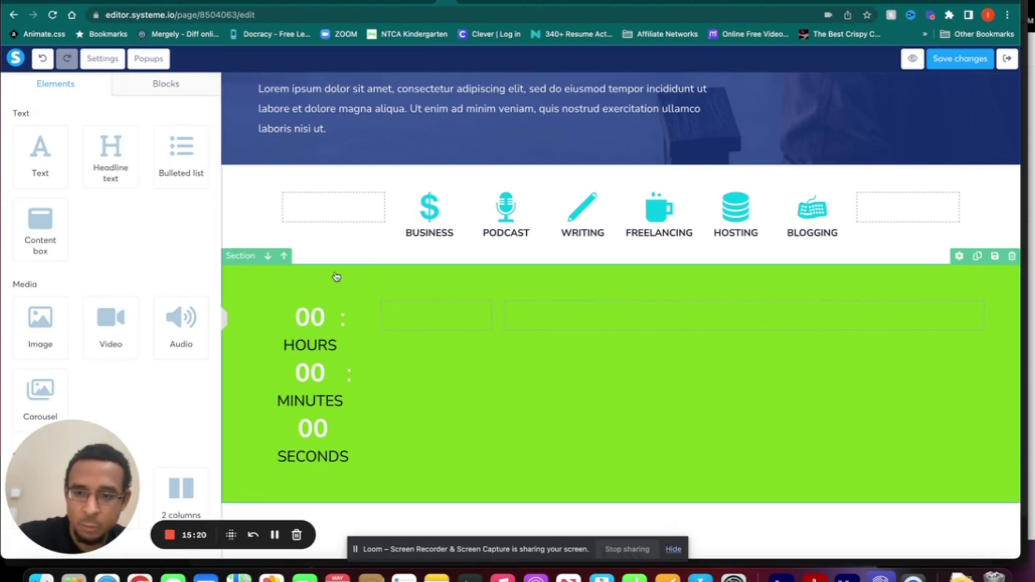
- Drag the row's column dividers right until the countdown's hours, minutes and seconds fit on one line
{"action": "left_click", "coordinate": [366, 299]}
{"action": "left_click", "coordinate": [386, 329]}
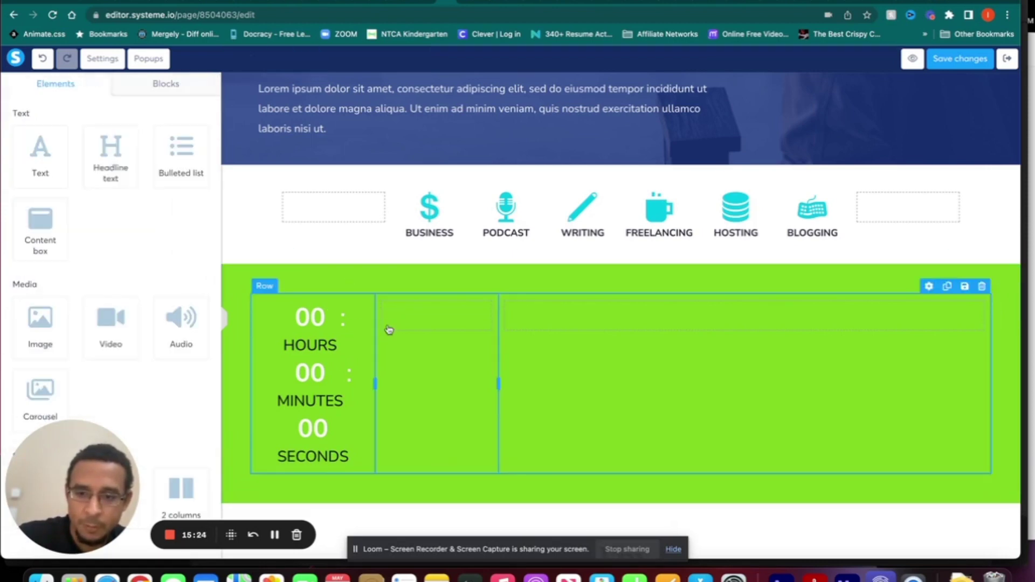
{"action": "left_click", "coordinate": [395, 322]}
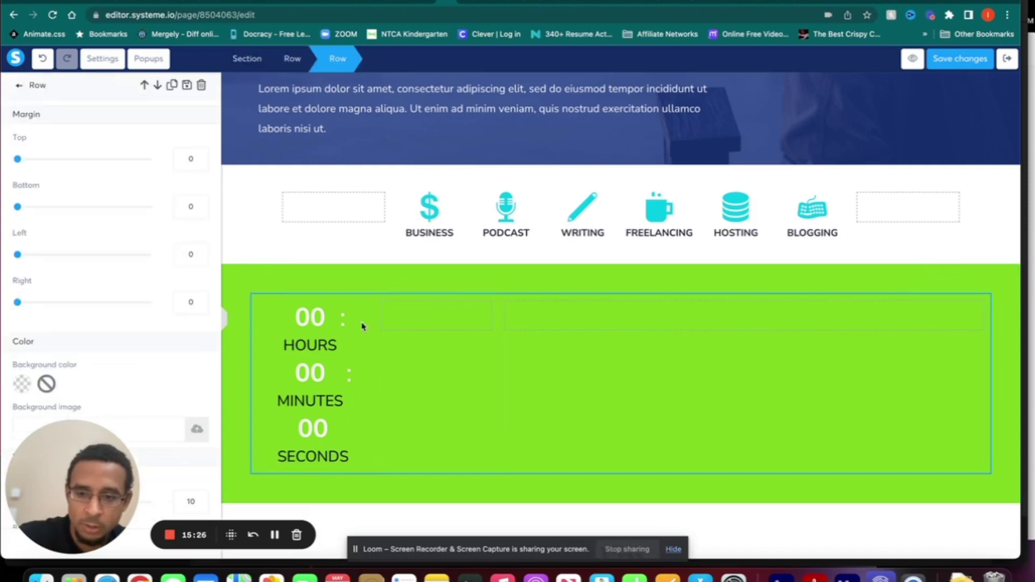
{"action": "left_click", "coordinate": [364, 325]}
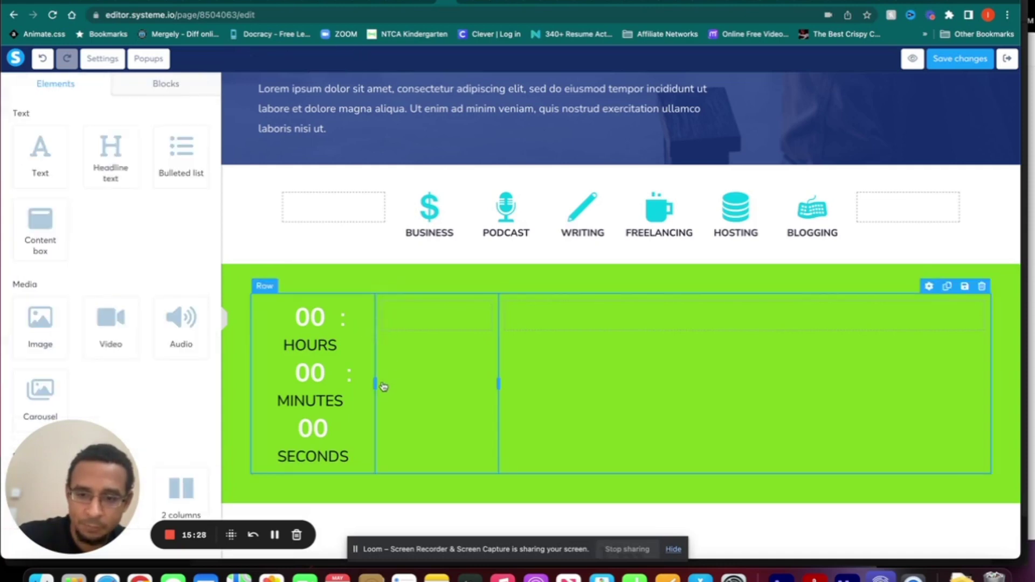
{"action": "left_click_drag", "start_coordinate": [374, 384], "coordinate": [437, 385]}
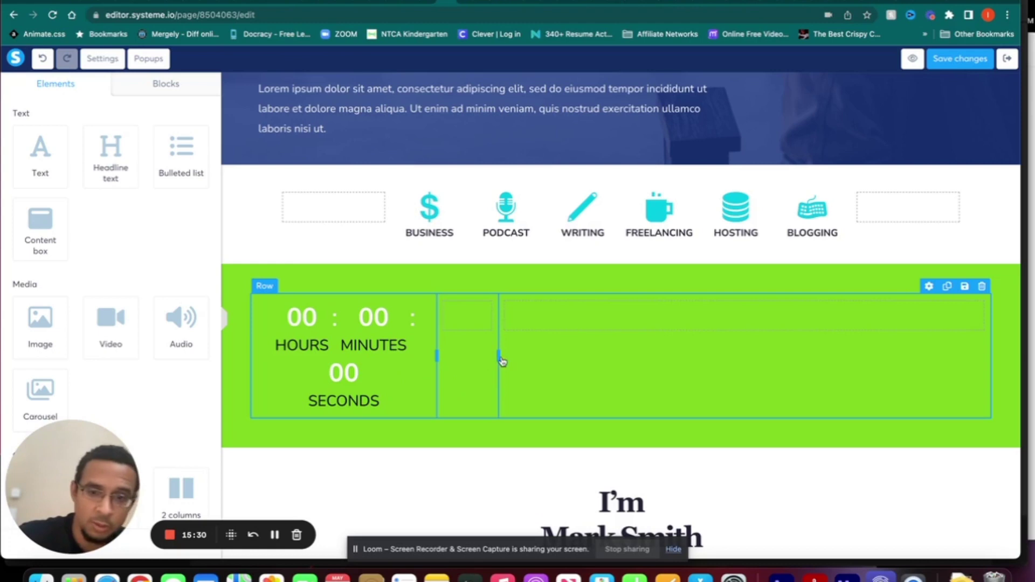
{"action": "left_click_drag", "start_coordinate": [499, 356], "coordinate": [645, 363]}
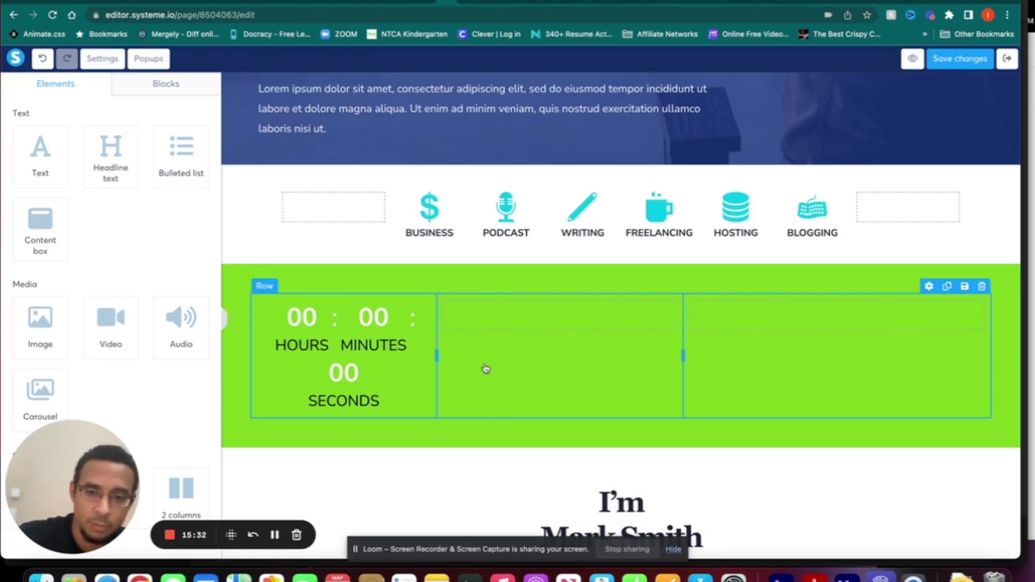
{"action": "left_click_drag", "start_coordinate": [436, 351], "coordinate": [620, 347]}
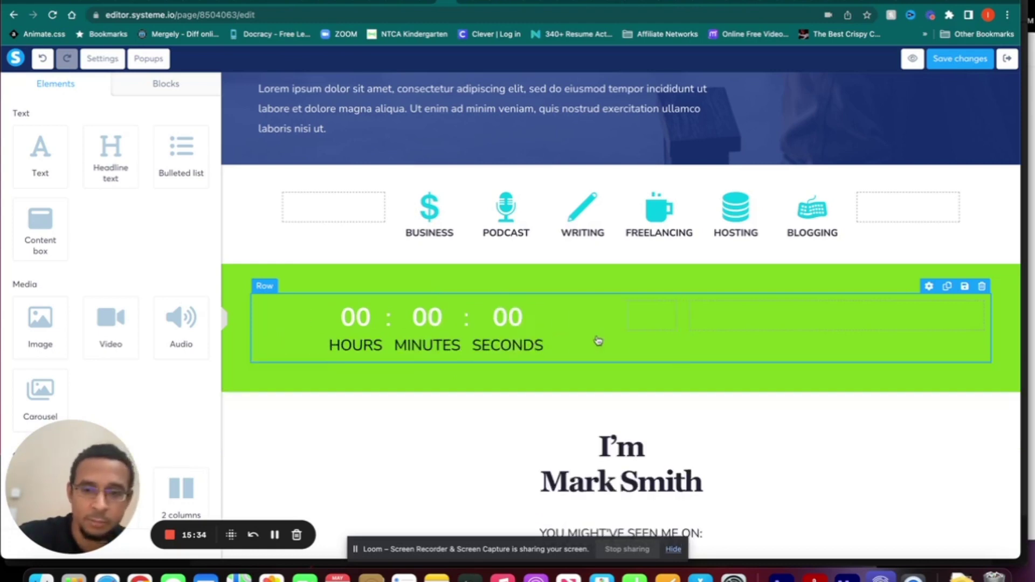
{"action": "scroll", "coordinate": [111, 318], "scroll_direction": "down", "scroll_amount": 7}
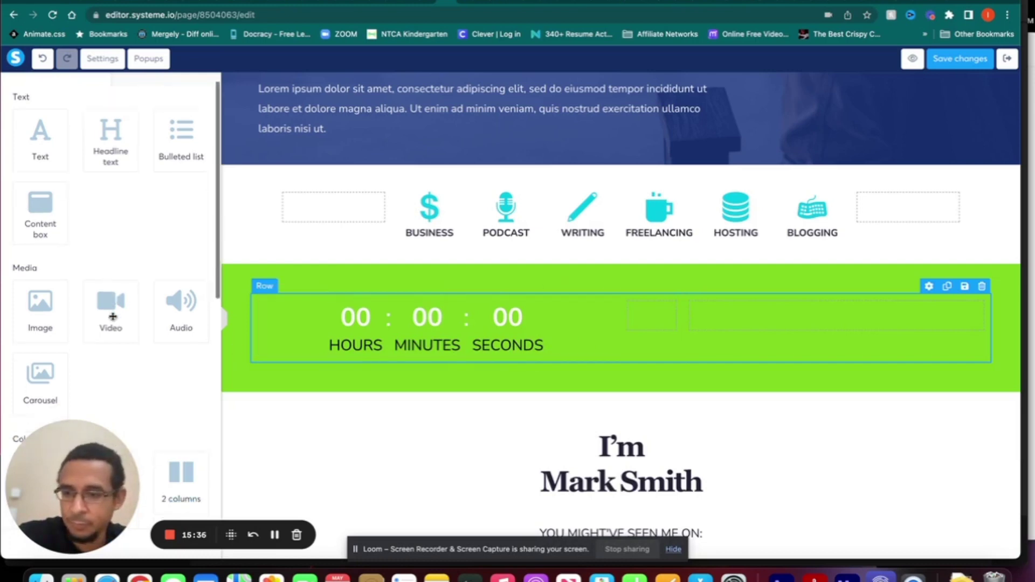
{"action": "scroll", "coordinate": [113, 320], "scroll_direction": "down", "scroll_amount": 4}
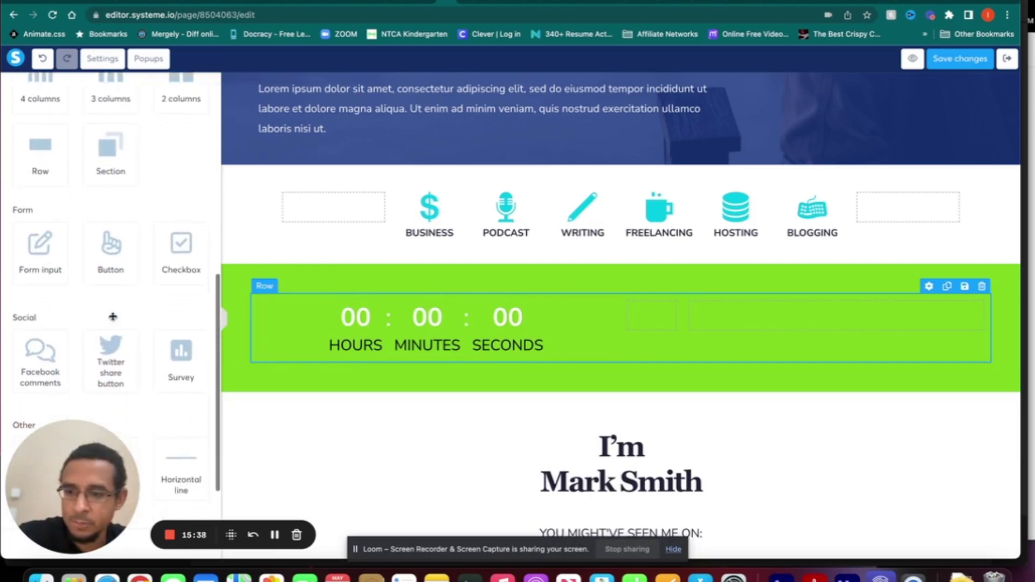
{"action": "scroll", "coordinate": [110, 302], "scroll_direction": "up", "scroll_amount": 12}
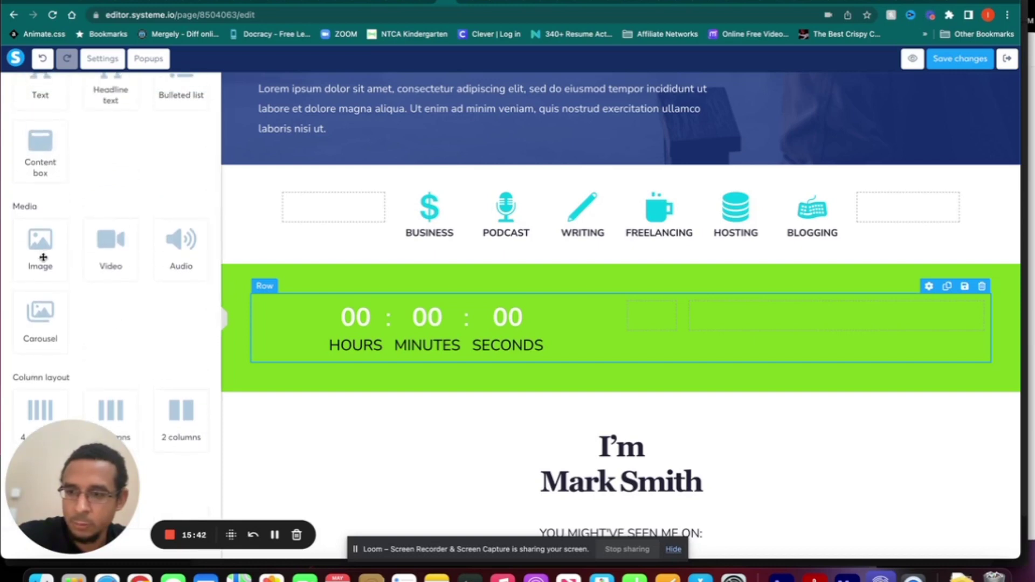
- Drop an Image element beside the countdown, keep 'Open URL' as its click action, and start the image upload
{"action": "left_click_drag", "start_coordinate": [42, 248], "coordinate": [638, 319]}
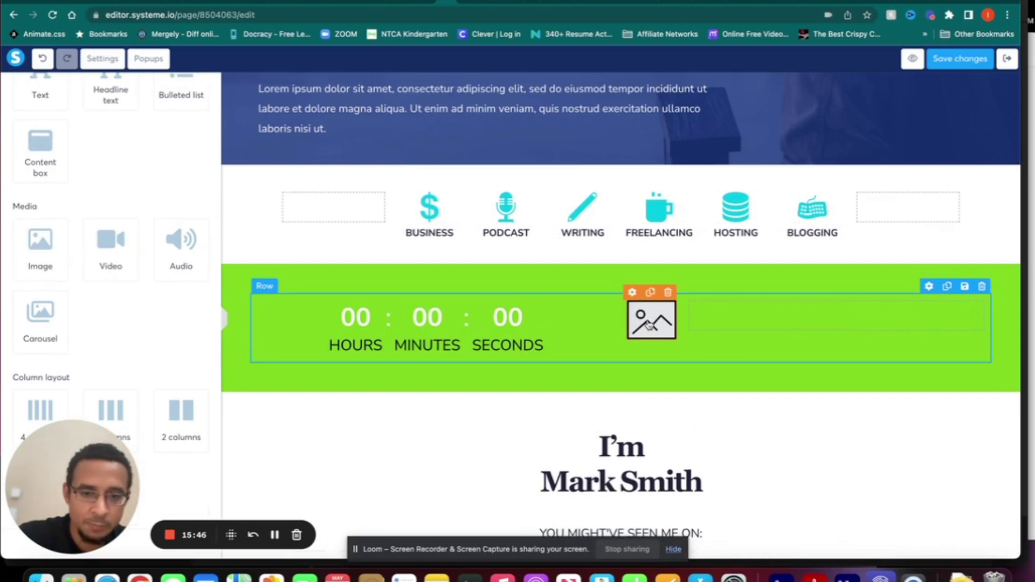
{"action": "left_click", "coordinate": [649, 324]}
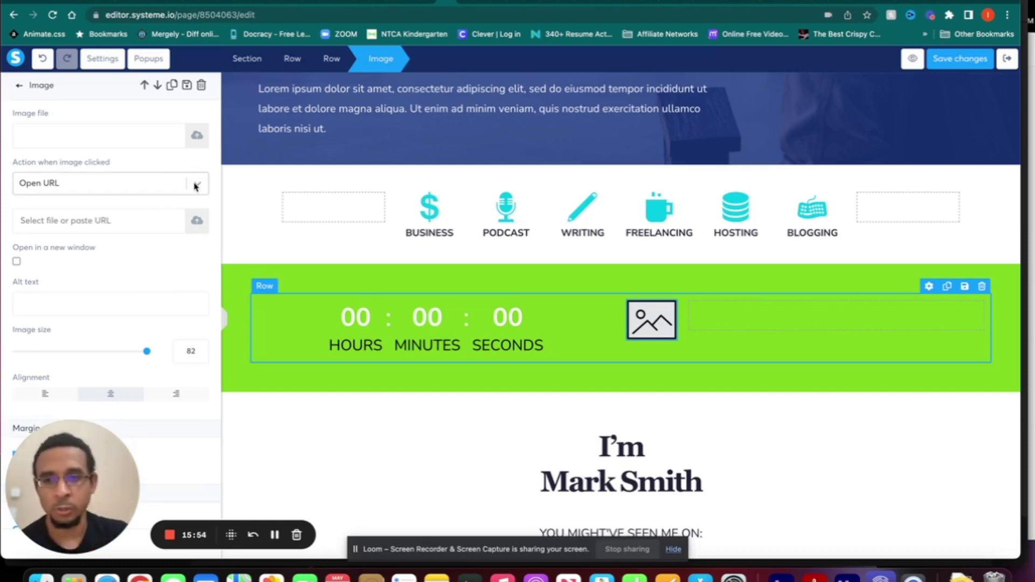
{"action": "left_click", "coordinate": [196, 187]}
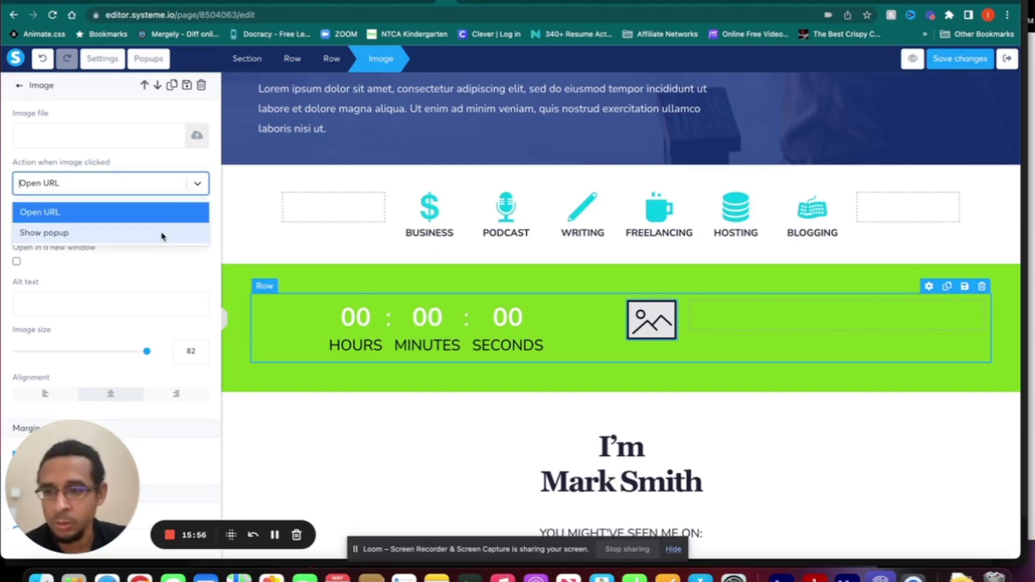
{"action": "left_click", "coordinate": [175, 272]}
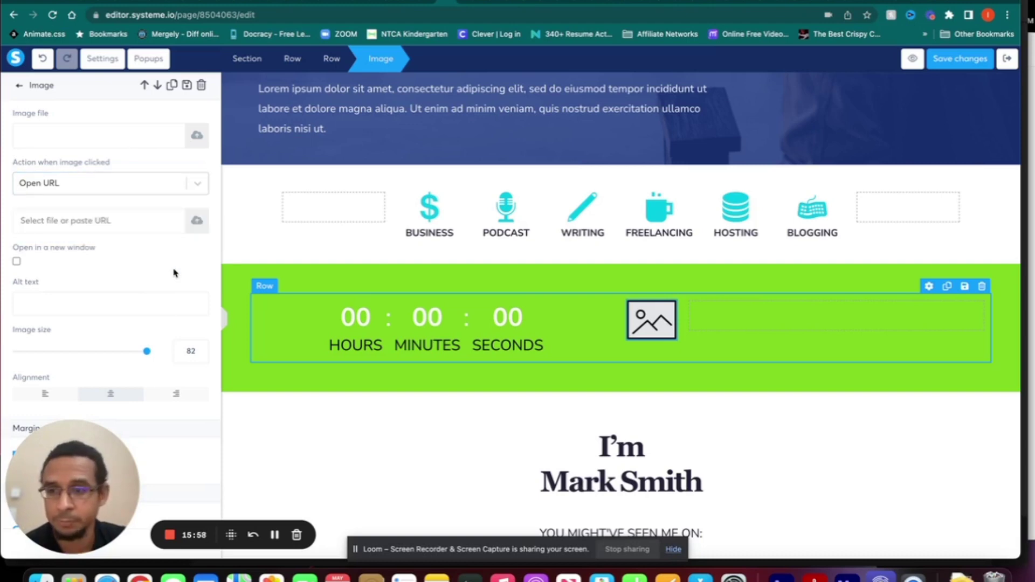
{"action": "left_click", "coordinate": [198, 136]}
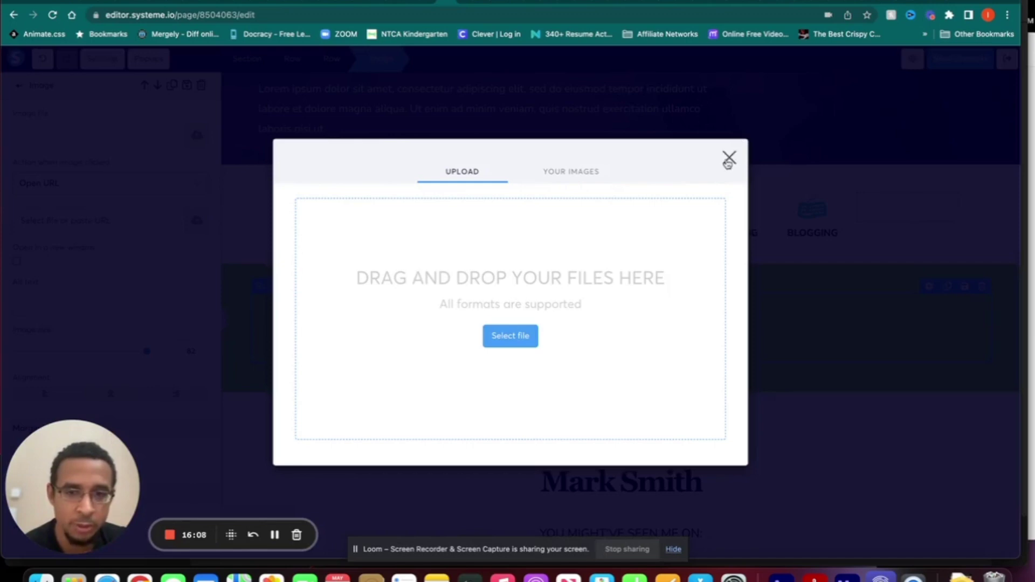
- Try uploading photo 0411221822.jpg and dismiss the file-too-large warning
{"action": "left_click", "coordinate": [509, 339]}
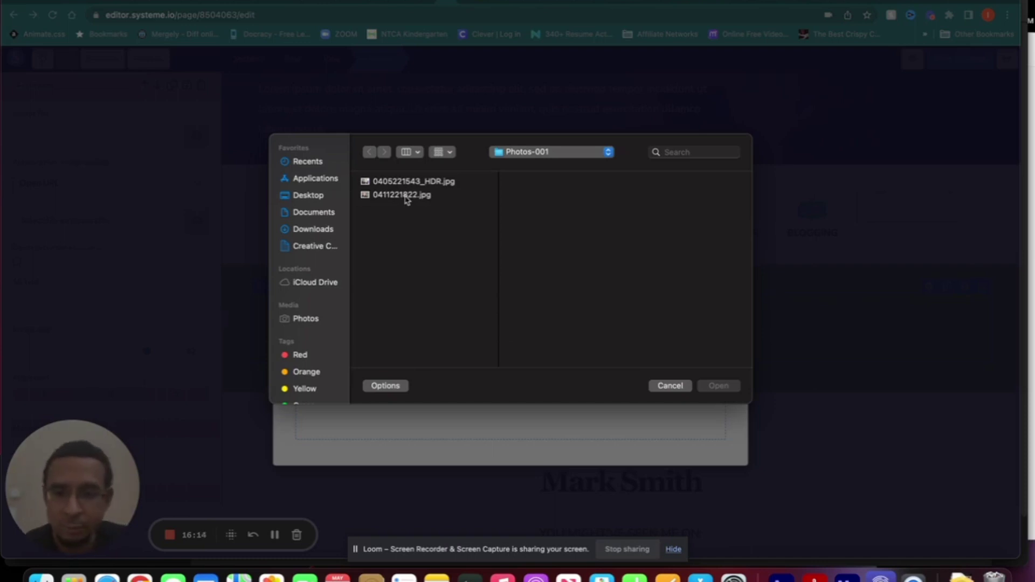
{"action": "left_click", "coordinate": [406, 196]}
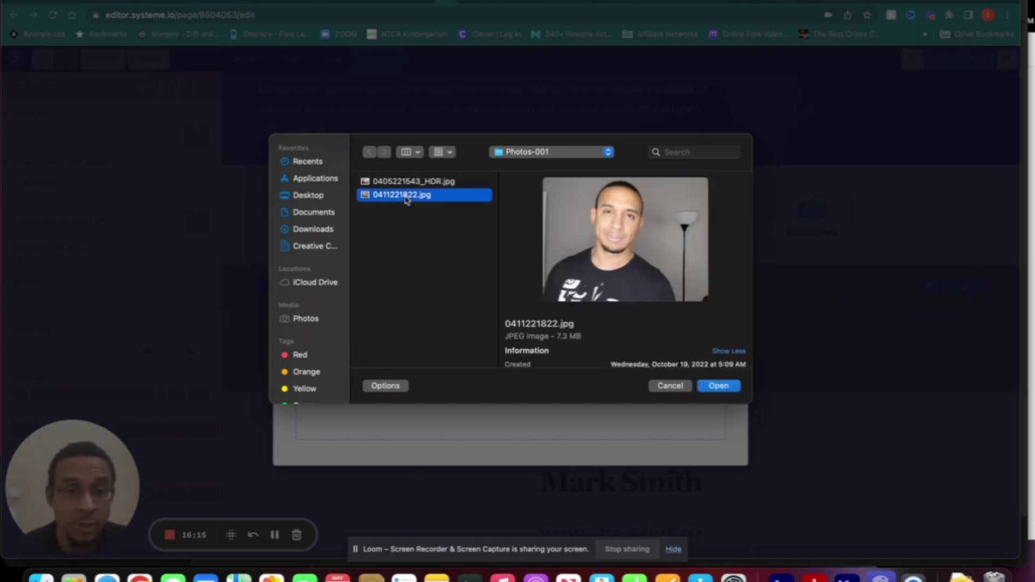
{"action": "left_click", "coordinate": [722, 388]}
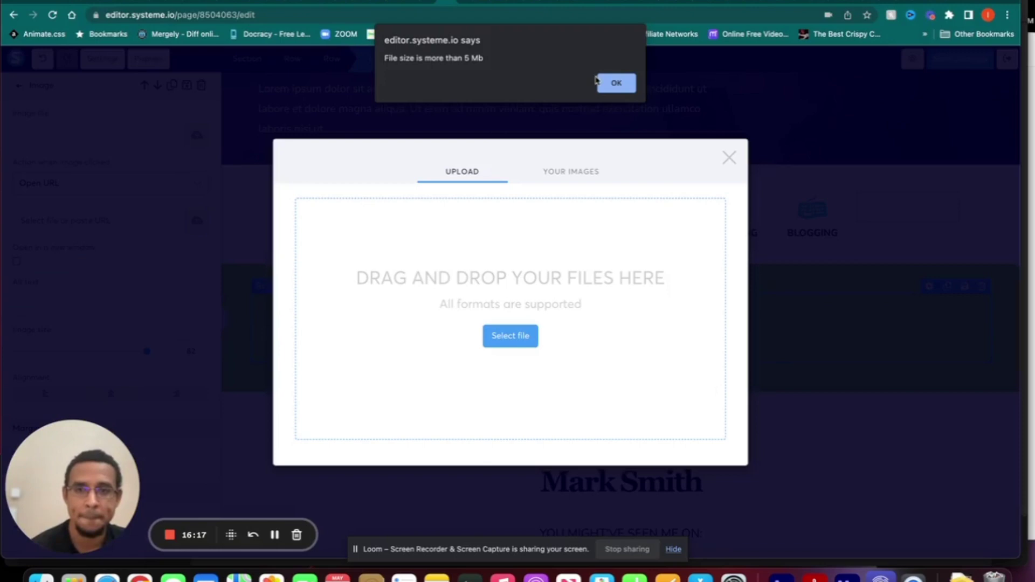
{"action": "left_click", "coordinate": [616, 83]}
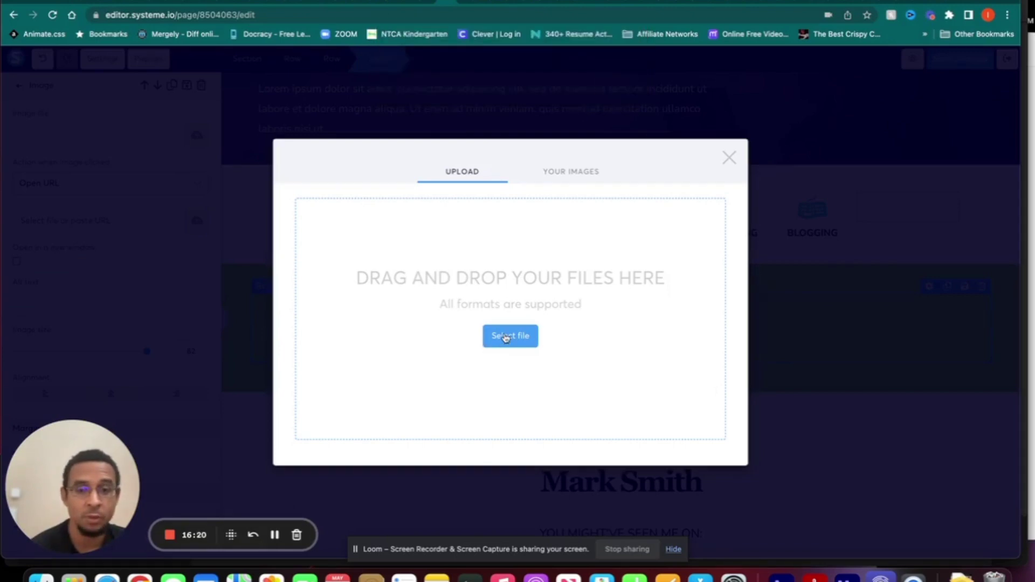
- Upload the photo of two people waving from the images folder and insert it from Your Images
{"action": "left_click", "coordinate": [505, 335]}
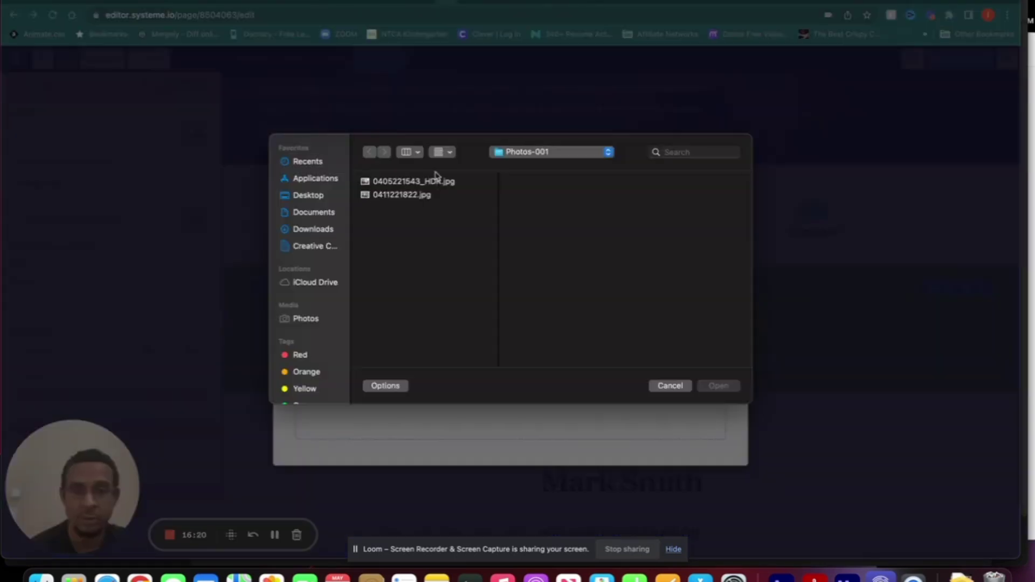
{"action": "left_click", "coordinate": [539, 153]}
{"action": "left_click", "coordinate": [531, 166]}
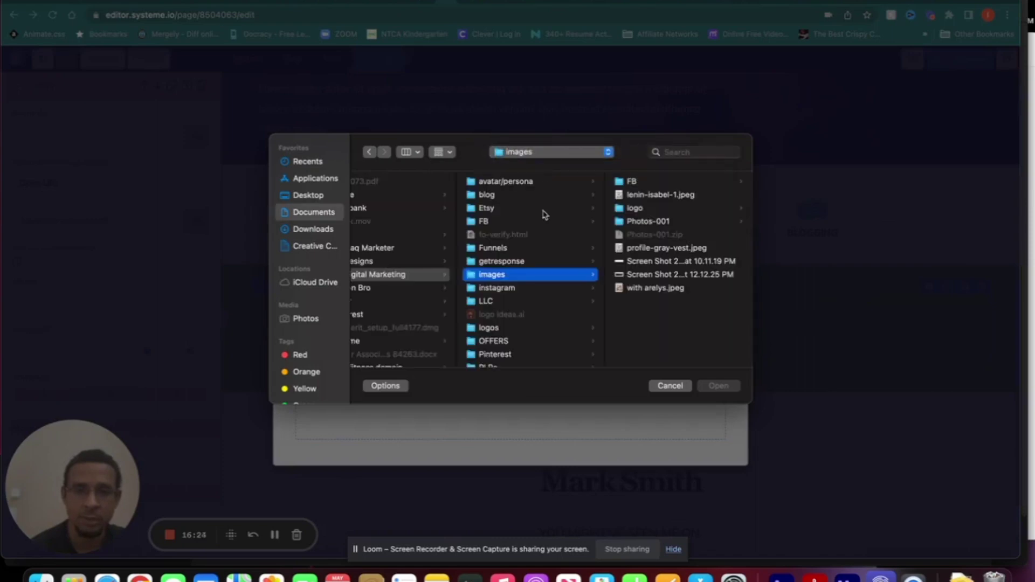
{"action": "left_click", "coordinate": [673, 275]}
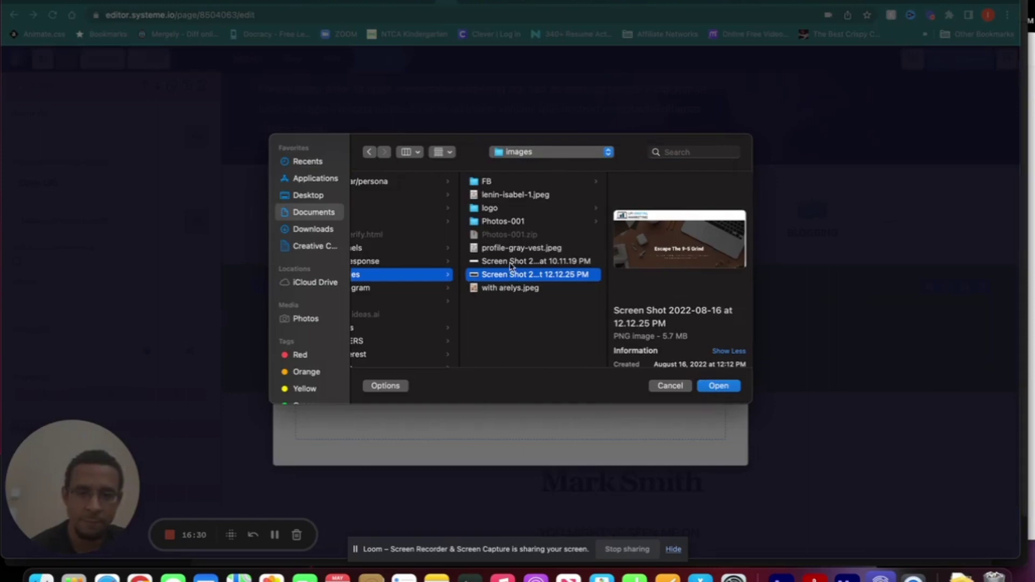
{"action": "left_click", "coordinate": [509, 289]}
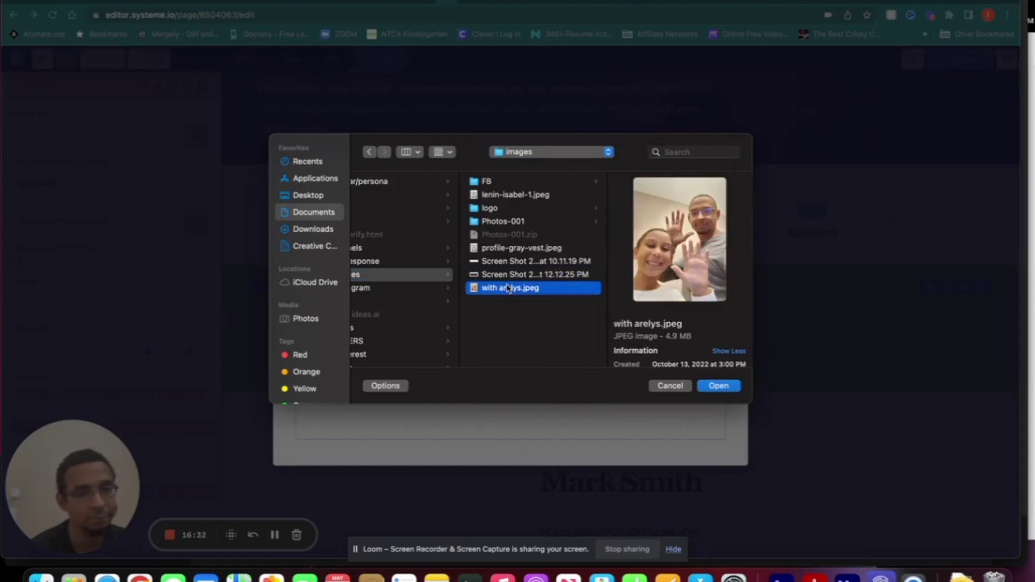
{"action": "left_click", "coordinate": [730, 386]}
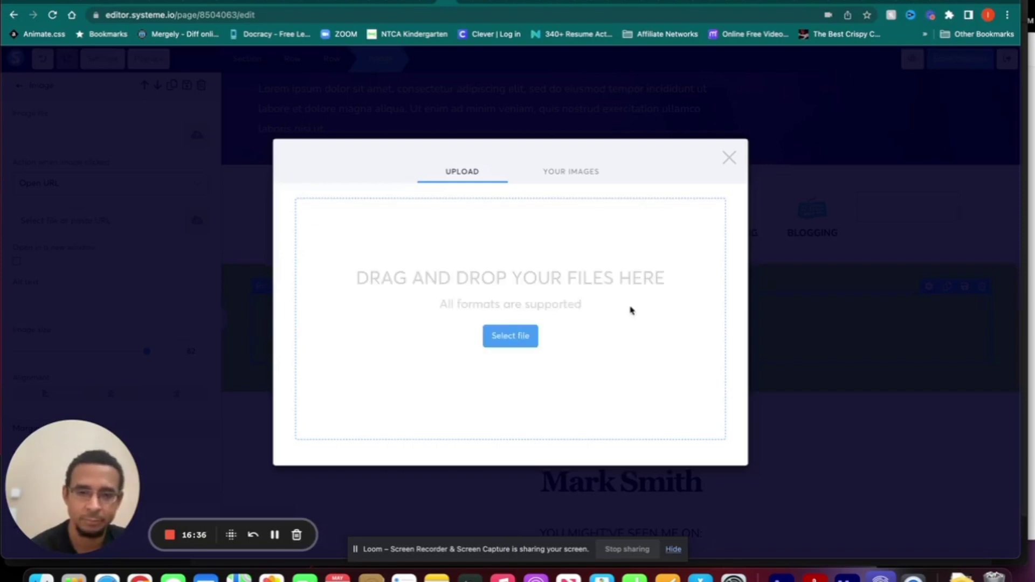
{"action": "left_click", "coordinate": [575, 175]}
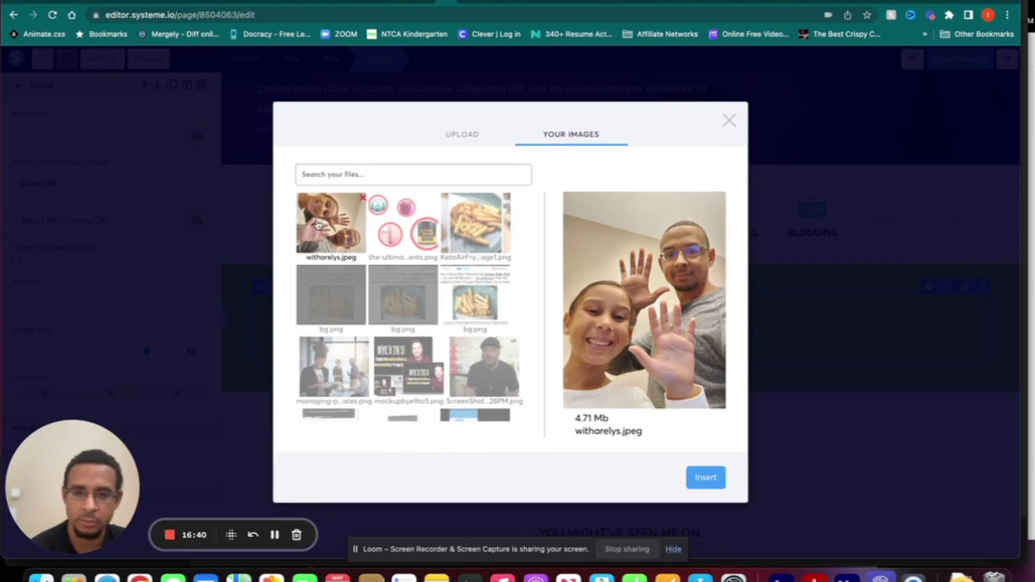
{"action": "left_click", "coordinate": [707, 480]}
{"action": "key", "text": "Escape"}
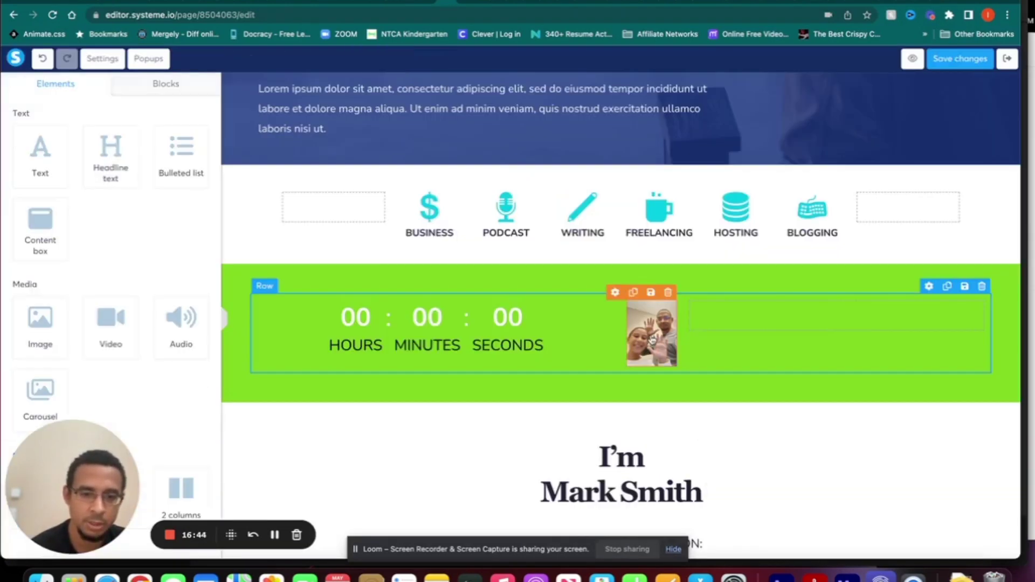
- Widen the photo's column against the timer and raise the photo's image size to about 256
{"action": "left_click", "coordinate": [652, 339]}
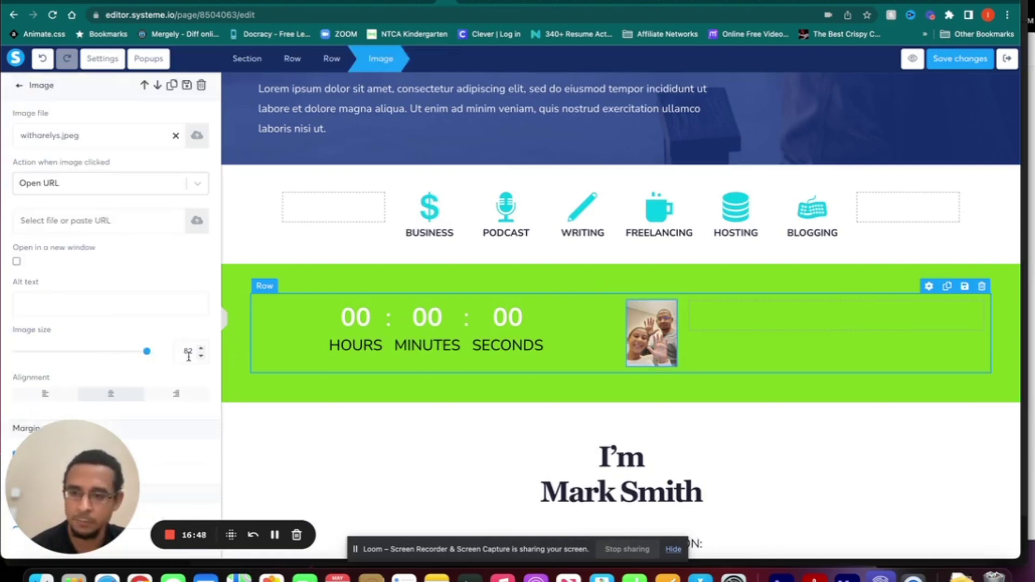
{"action": "left_click_drag", "start_coordinate": [146, 356], "coordinate": [145, 354]}
{"action": "left_click_drag", "start_coordinate": [79, 344], "coordinate": [146, 350]}
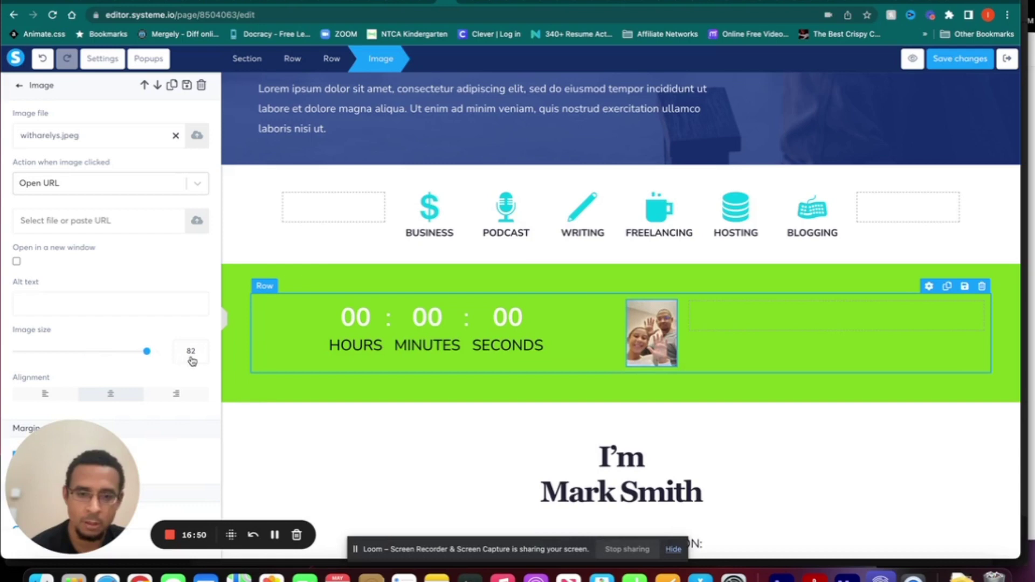
{"action": "left_click", "coordinate": [645, 316]}
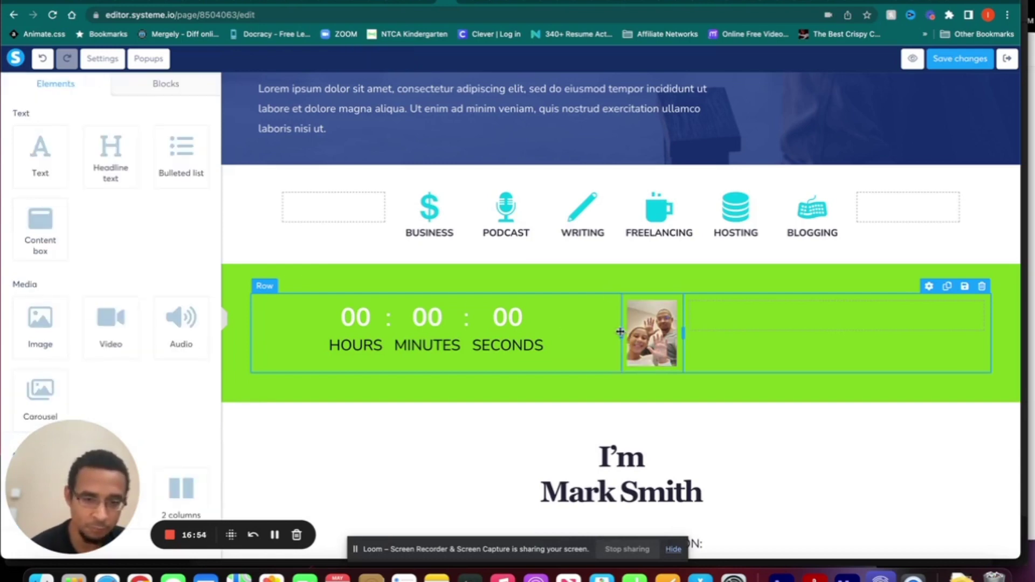
{"action": "left_click_drag", "start_coordinate": [620, 332], "coordinate": [507, 336]}
{"action": "left_click", "coordinate": [611, 348]}
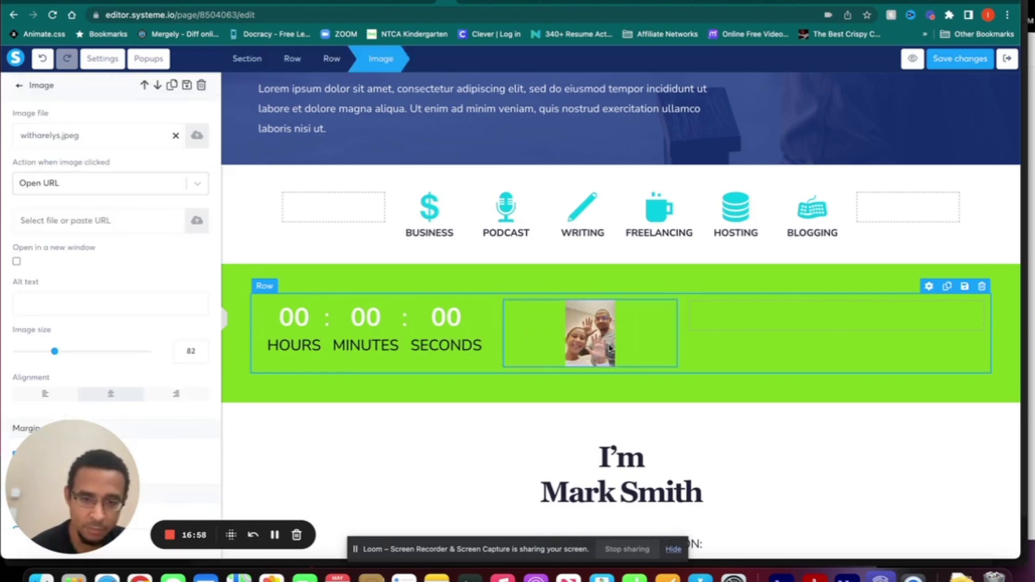
{"action": "left_click_drag", "start_coordinate": [54, 354], "coordinate": [133, 351]}
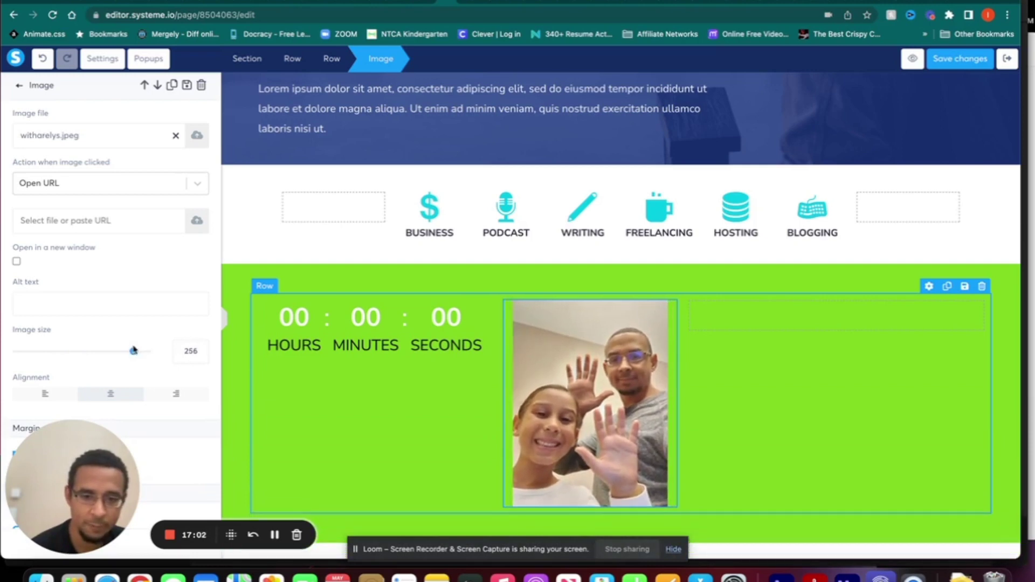
{"action": "left_click", "coordinate": [393, 231]}
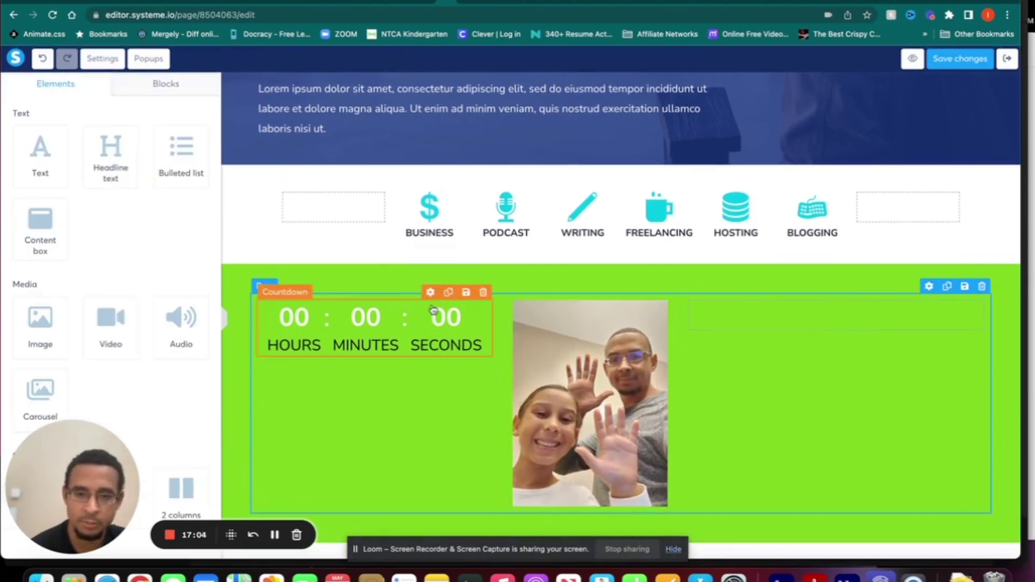
{"action": "scroll", "coordinate": [433, 311], "scroll_direction": "down", "scroll_amount": 5}
{"action": "scroll", "coordinate": [433, 310], "scroll_direction": "down", "scroll_amount": 4}
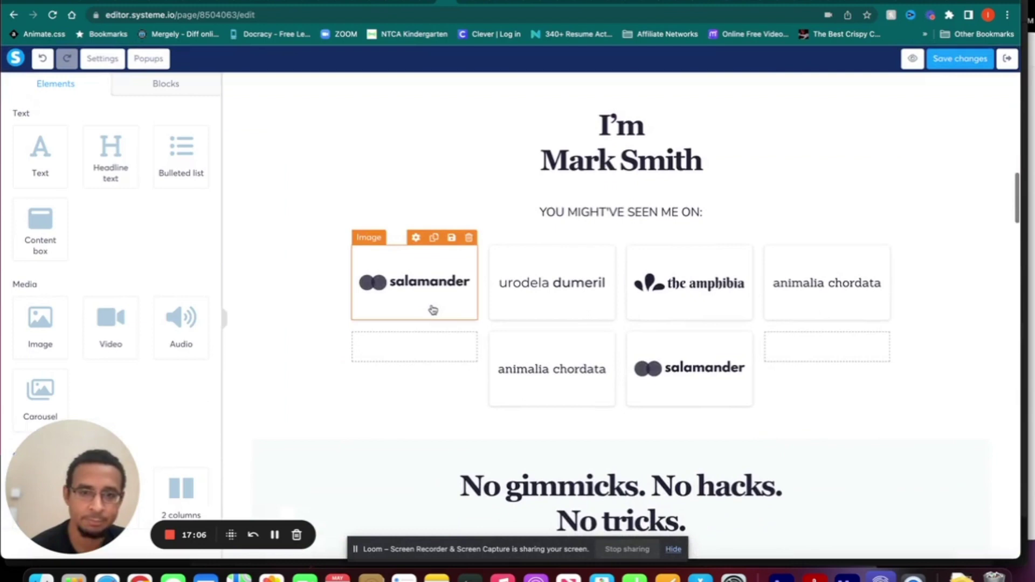
{"action": "scroll", "coordinate": [433, 311], "scroll_direction": "down", "scroll_amount": 4}
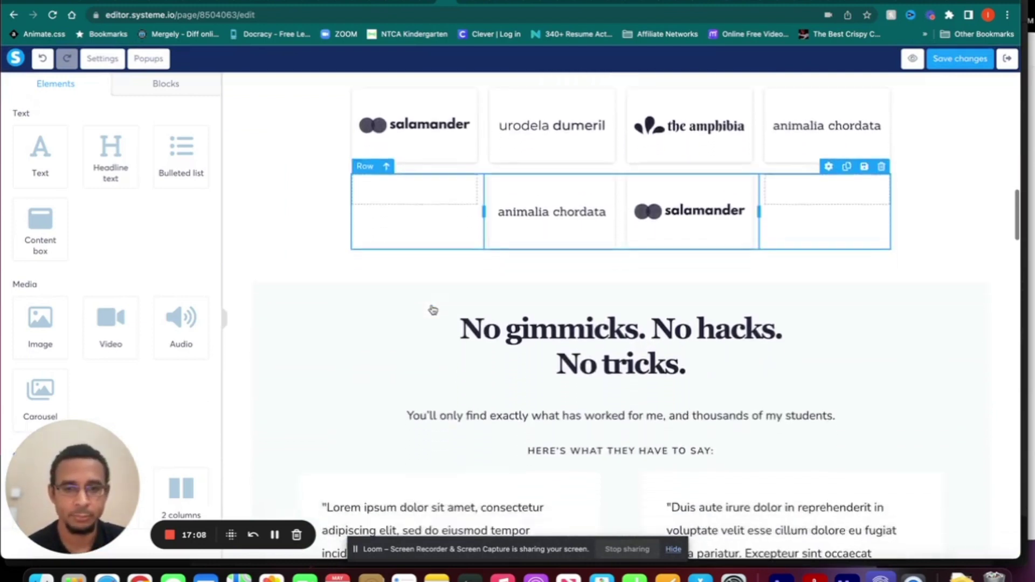
{"action": "left_click", "coordinate": [526, 285]}
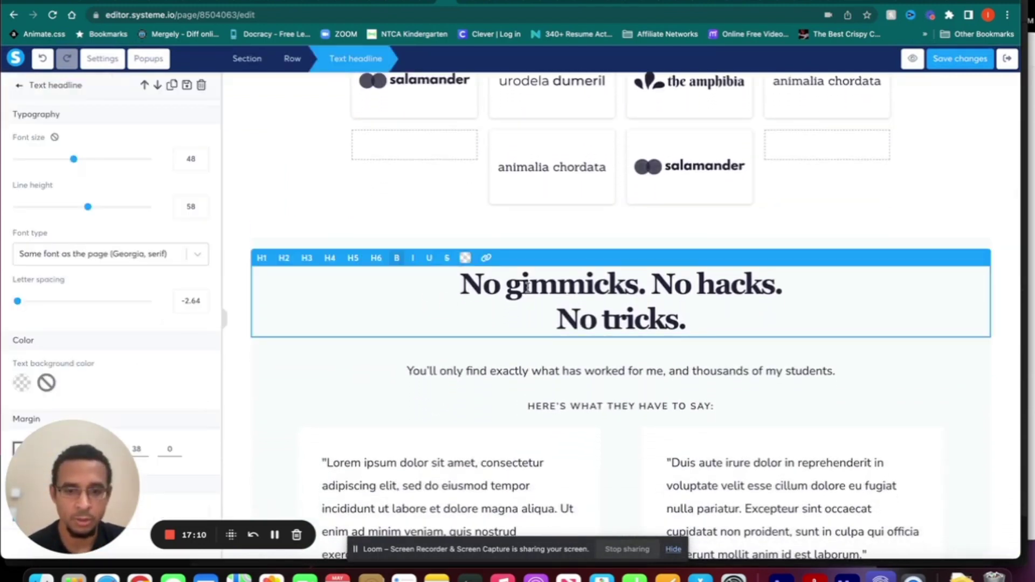
{"action": "triple_click", "coordinate": [527, 286]}
{"action": "left_click", "coordinate": [527, 370]}
{"action": "scroll", "coordinate": [526, 372], "scroll_direction": "down", "scroll_amount": 2}
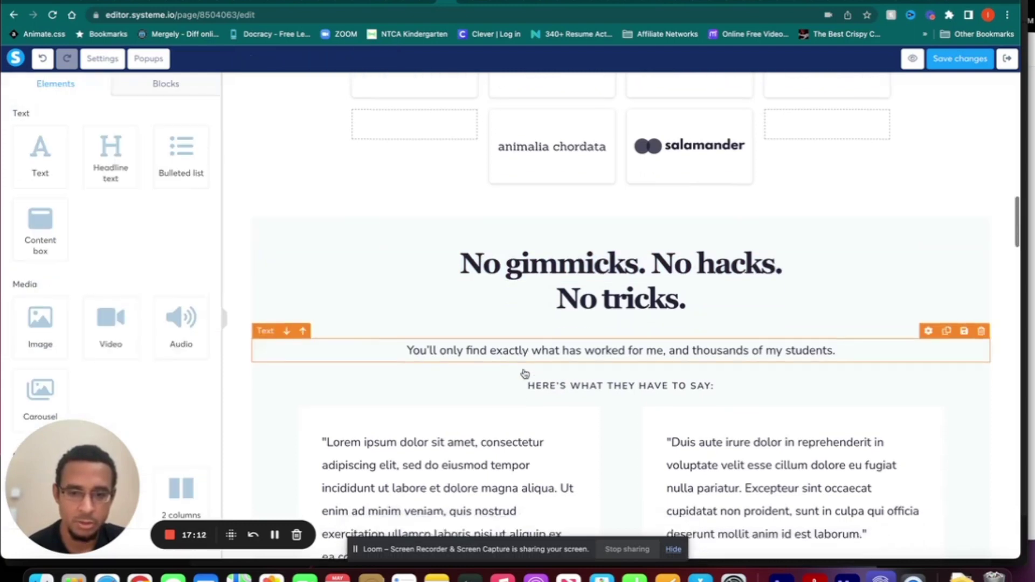
{"action": "left_click", "coordinate": [550, 340]}
{"action": "left_click", "coordinate": [569, 406]}
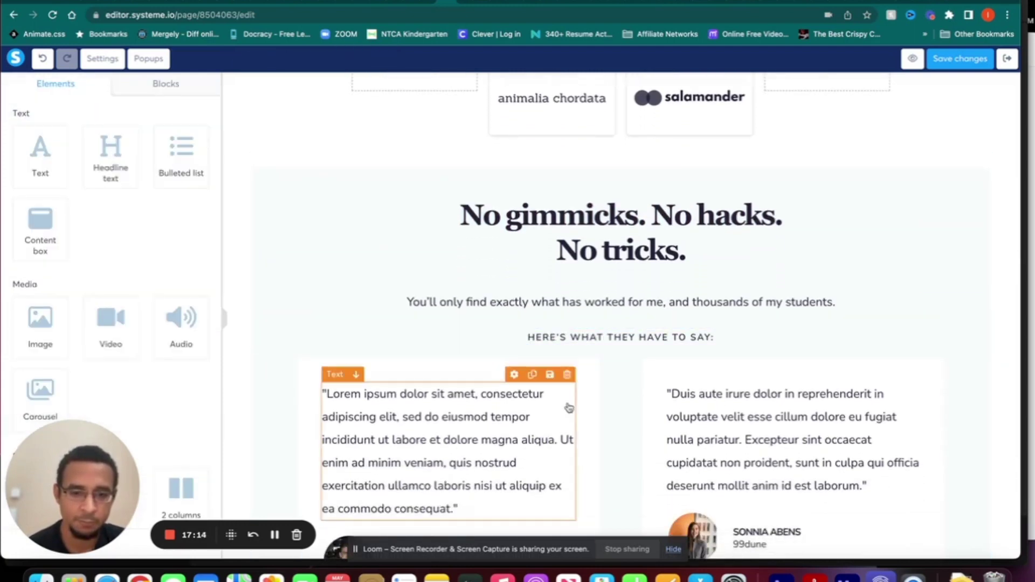
{"action": "scroll", "coordinate": [622, 405], "scroll_direction": "down", "scroll_amount": 6}
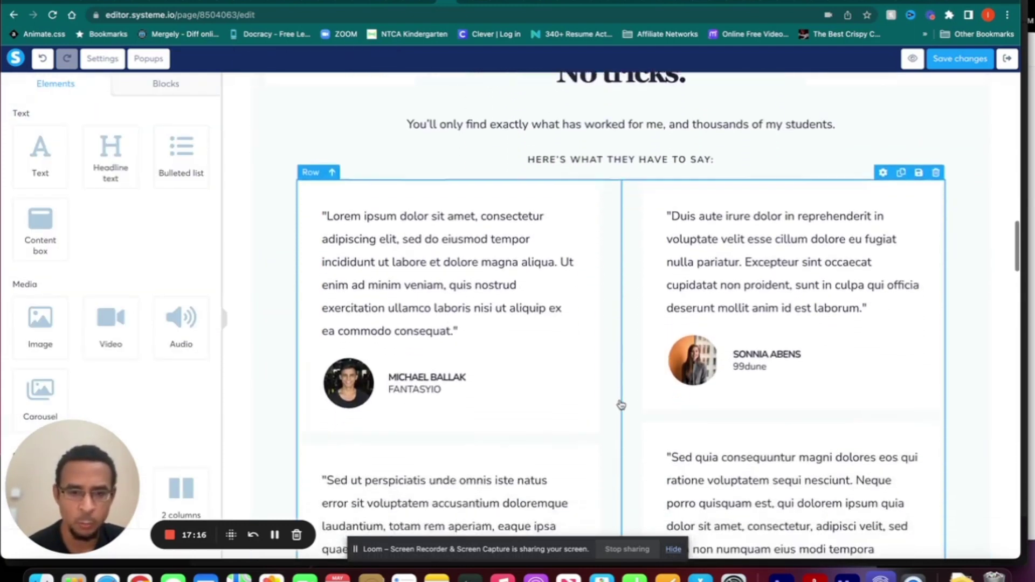
{"action": "scroll", "coordinate": [621, 405], "scroll_direction": "up", "scroll_amount": 5}
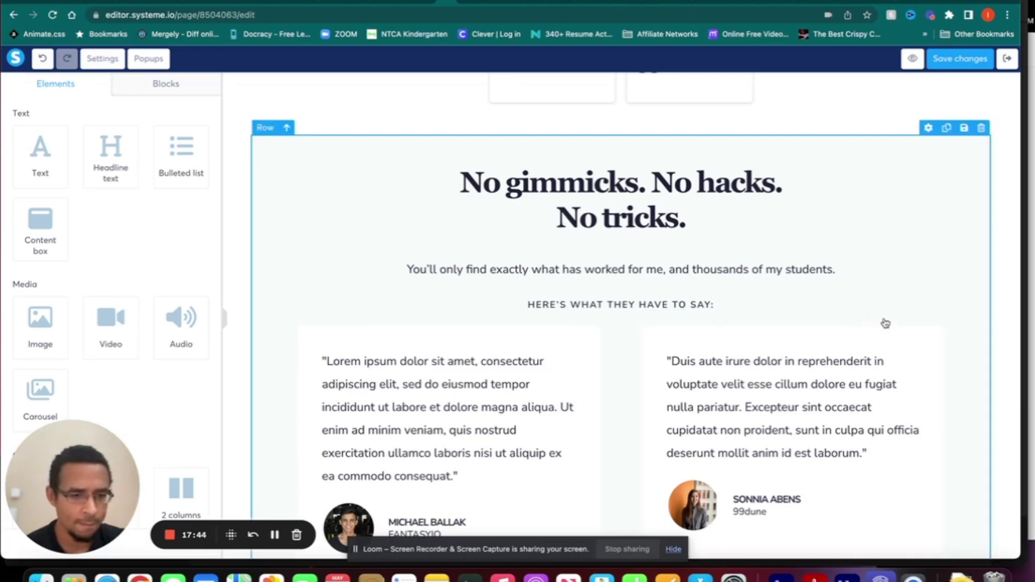
{"action": "left_click", "coordinate": [656, 318]}
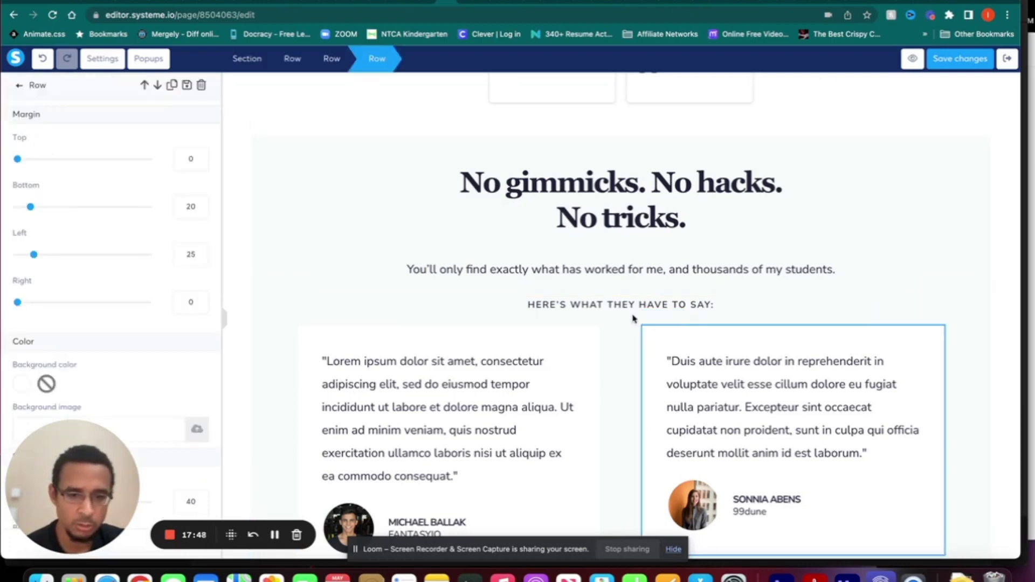
{"action": "left_click", "coordinate": [620, 345]}
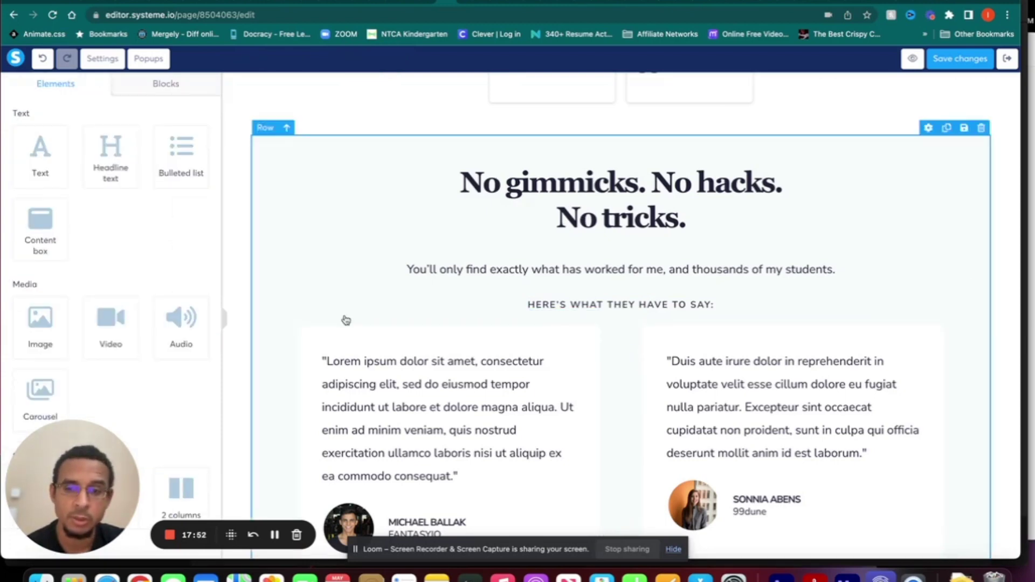
{"action": "left_click", "coordinate": [655, 320]}
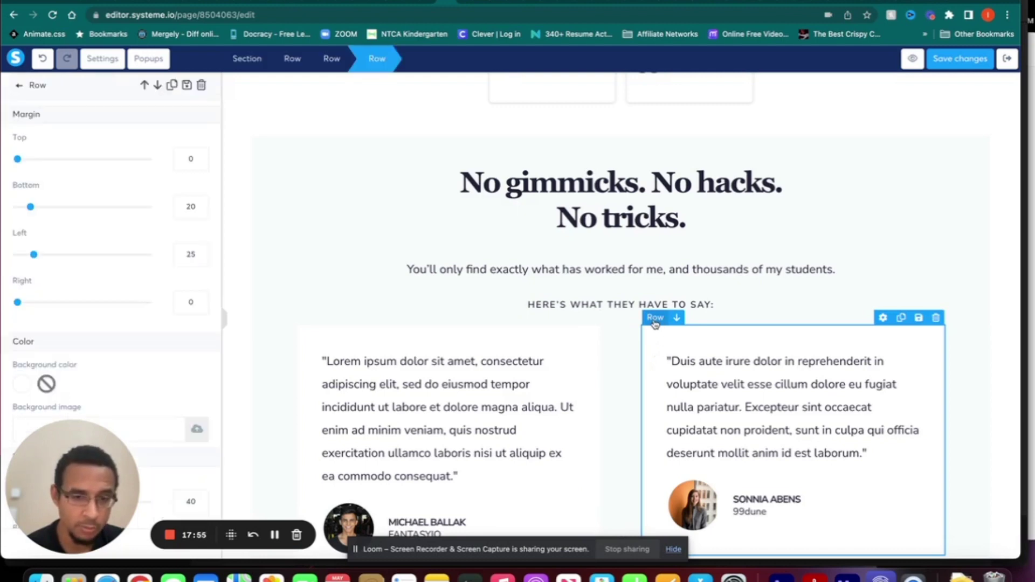
{"action": "left_click", "coordinate": [620, 348]}
{"action": "scroll", "coordinate": [620, 348], "scroll_direction": "down", "scroll_amount": 1}
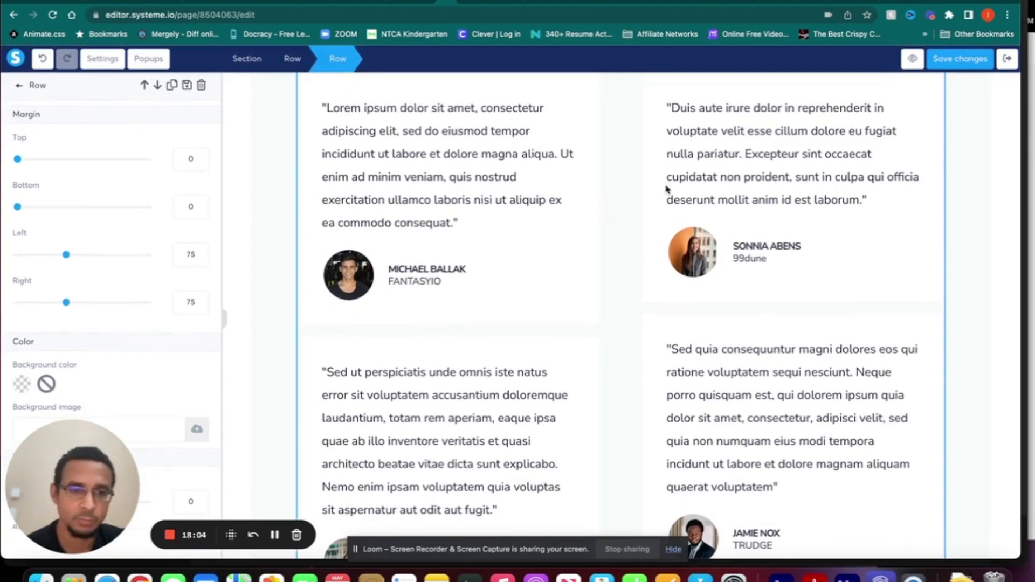
{"action": "left_click", "coordinate": [950, 214]}
{"action": "scroll", "coordinate": [950, 214], "scroll_direction": "up", "scroll_amount": 4}
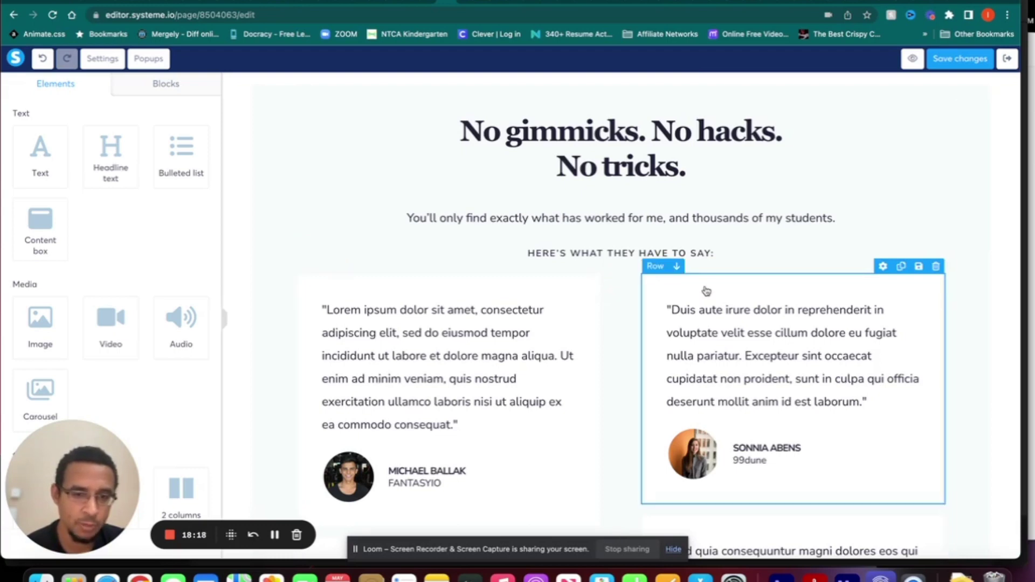
{"action": "left_click", "coordinate": [655, 267]}
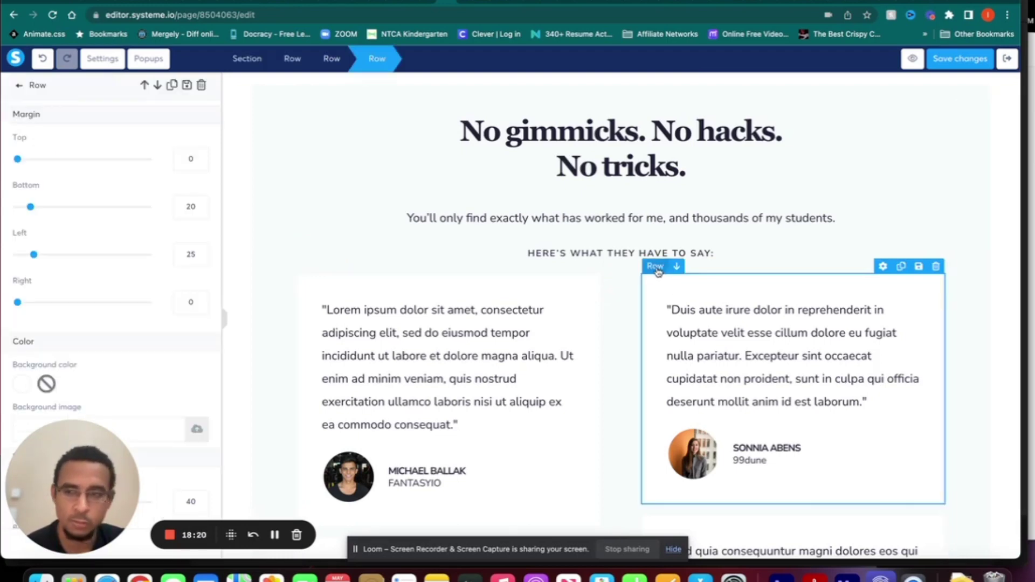
{"action": "left_click_drag", "start_coordinate": [19, 160], "coordinate": [84, 162]}
{"action": "left_click", "coordinate": [620, 311]}
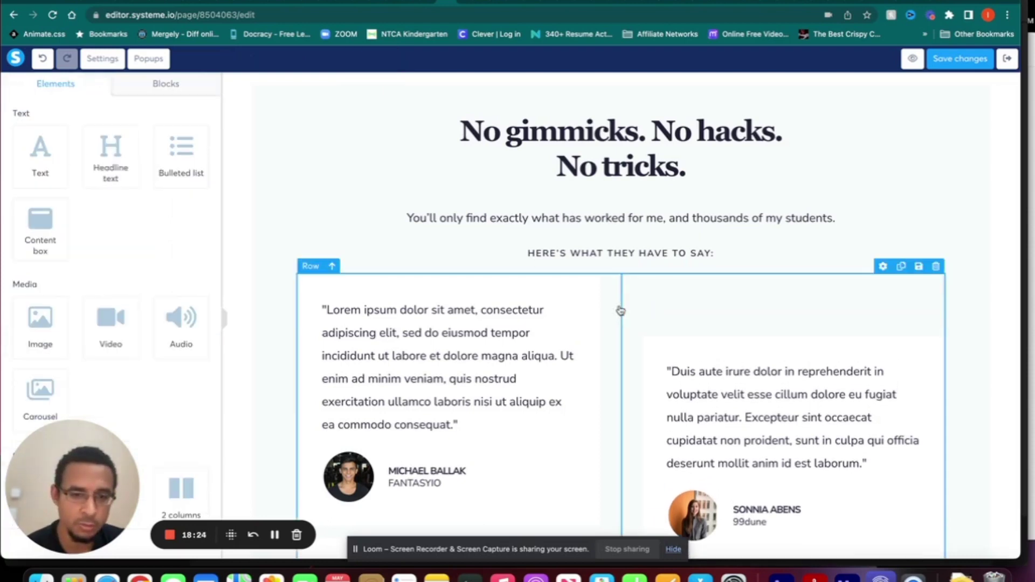
{"action": "left_click", "coordinate": [883, 267]}
{"action": "scroll", "coordinate": [883, 271], "scroll_direction": "down", "scroll_amount": 5}
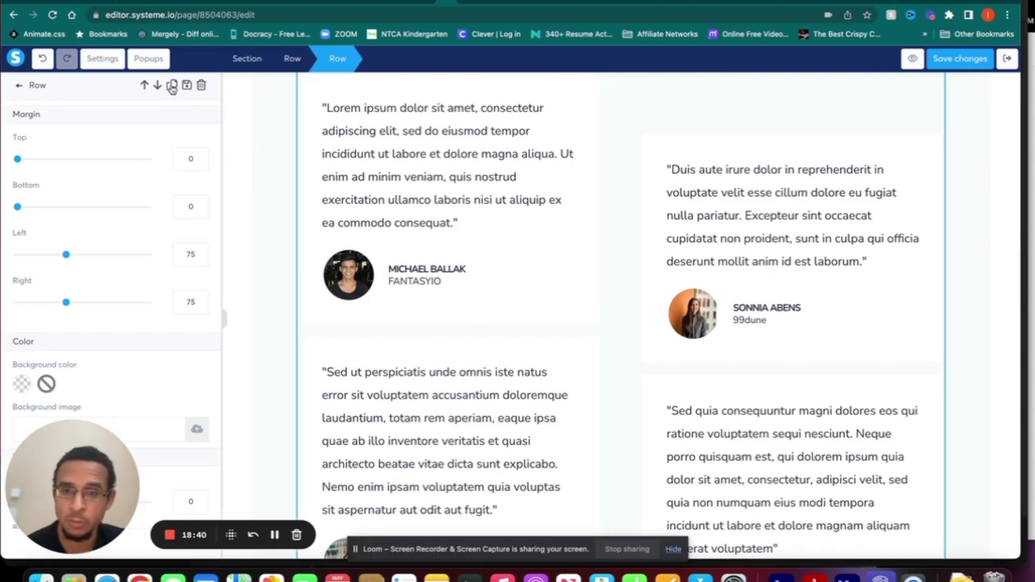
{"action": "key", "text": "Escape"}
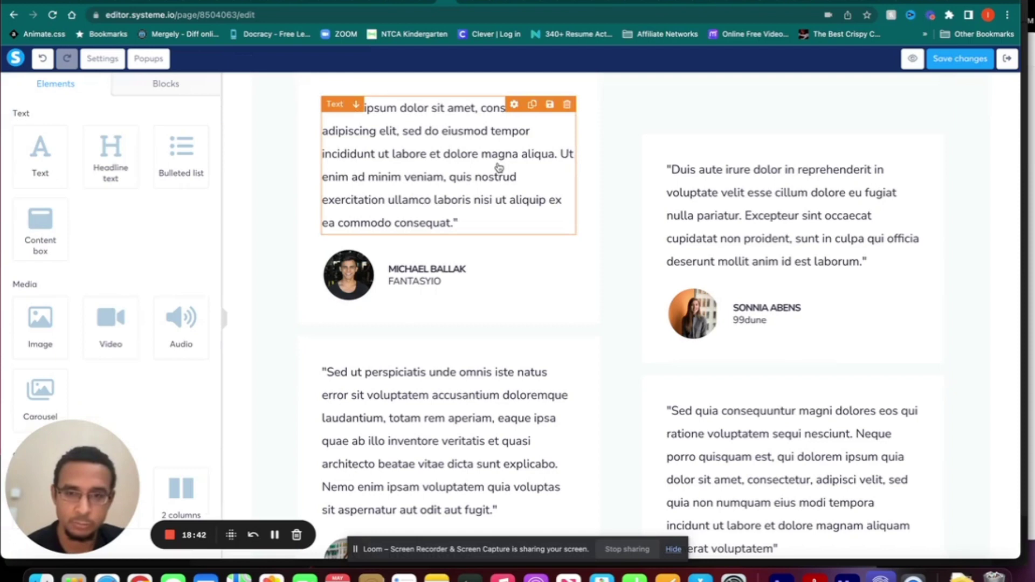
{"action": "scroll", "coordinate": [499, 168], "scroll_direction": "up", "scroll_amount": 3}
{"action": "left_click", "coordinate": [659, 271]}
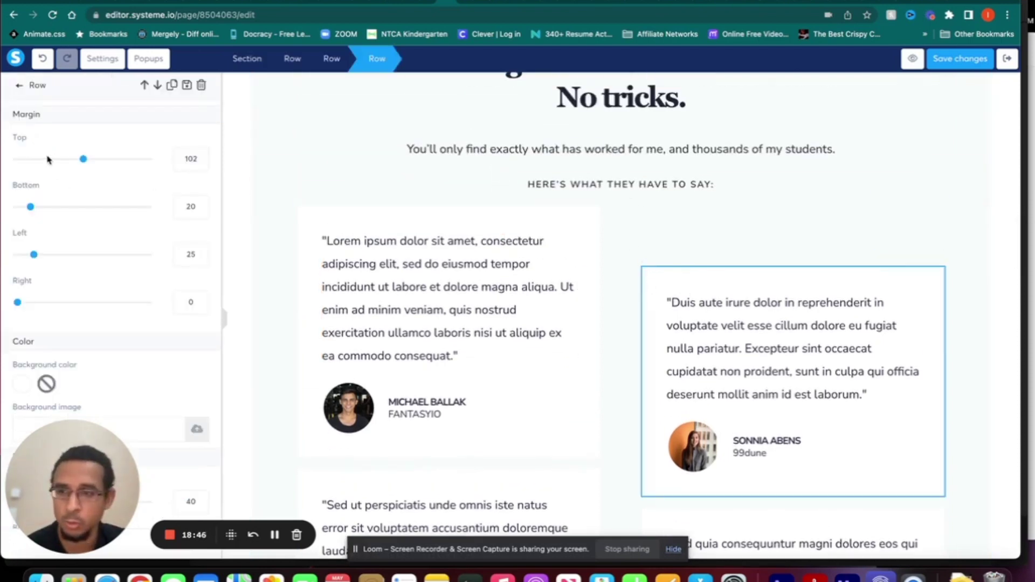
{"action": "left_click_drag", "start_coordinate": [84, 161], "coordinate": [6, 158]}
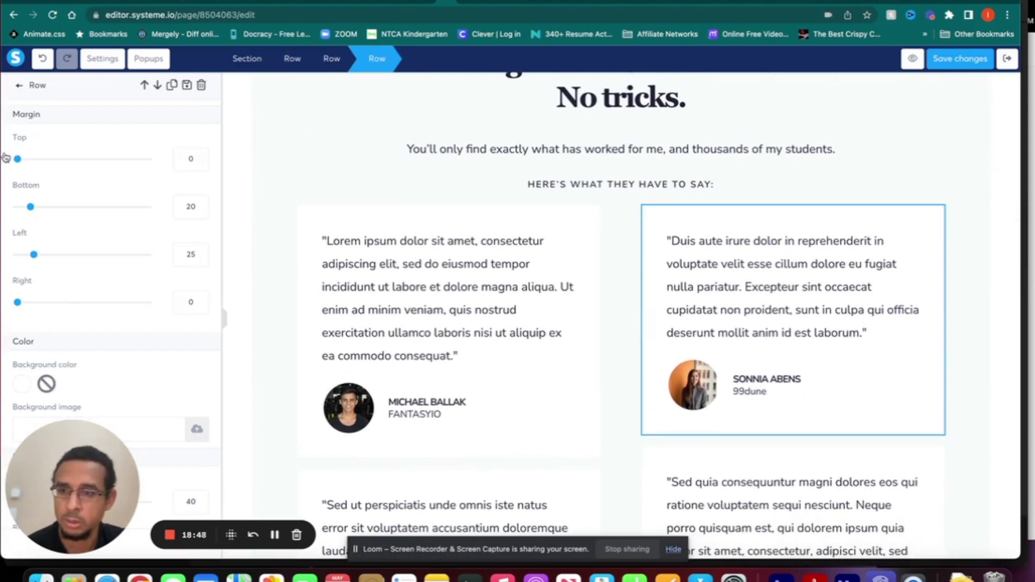
{"action": "key", "text": "Escape"}
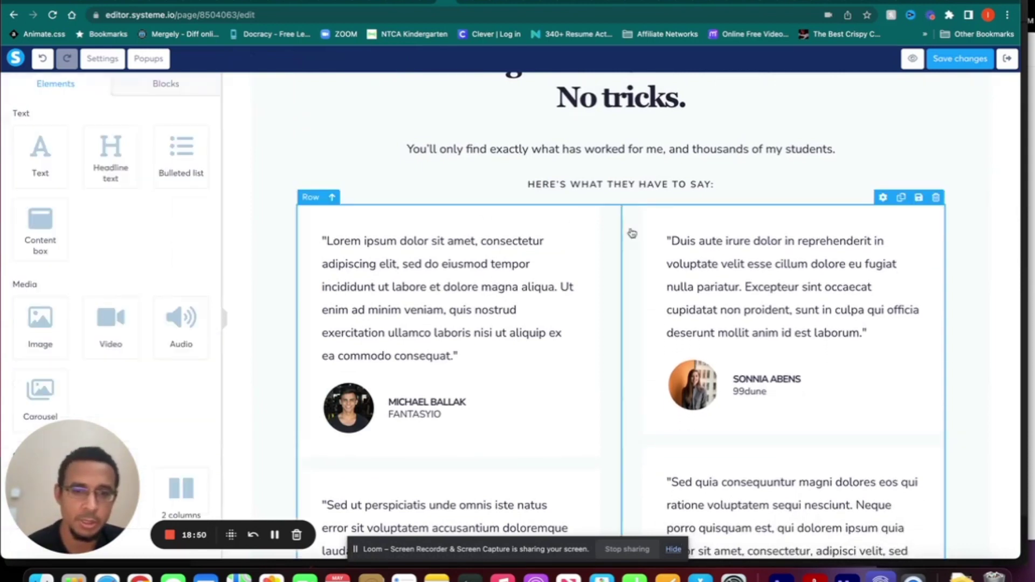
- Add a 3-column row above the testimonials and move each of the three testimonial cards into its columns
{"action": "scroll", "coordinate": [92, 334], "scroll_direction": "down", "scroll_amount": 4}
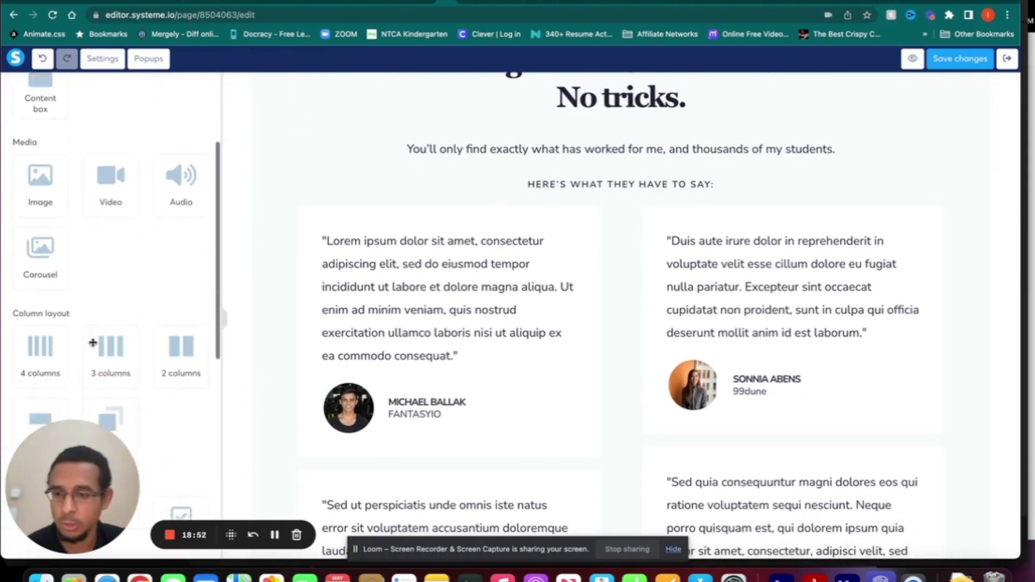
{"action": "scroll", "coordinate": [93, 345], "scroll_direction": "down", "scroll_amount": 1}
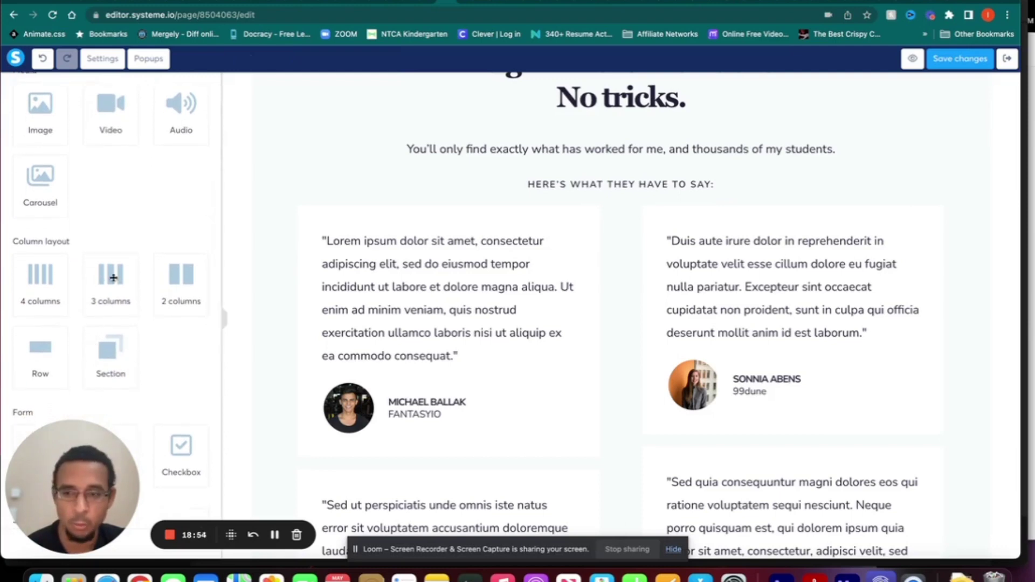
{"action": "left_click_drag", "start_coordinate": [113, 277], "coordinate": [276, 211]}
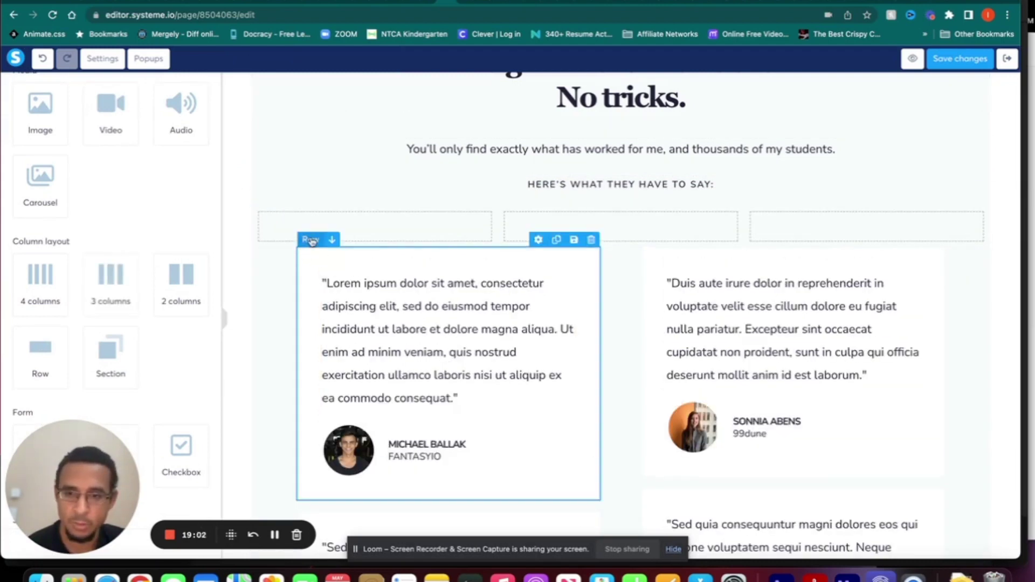
{"action": "left_click_drag", "start_coordinate": [311, 241], "coordinate": [291, 221]}
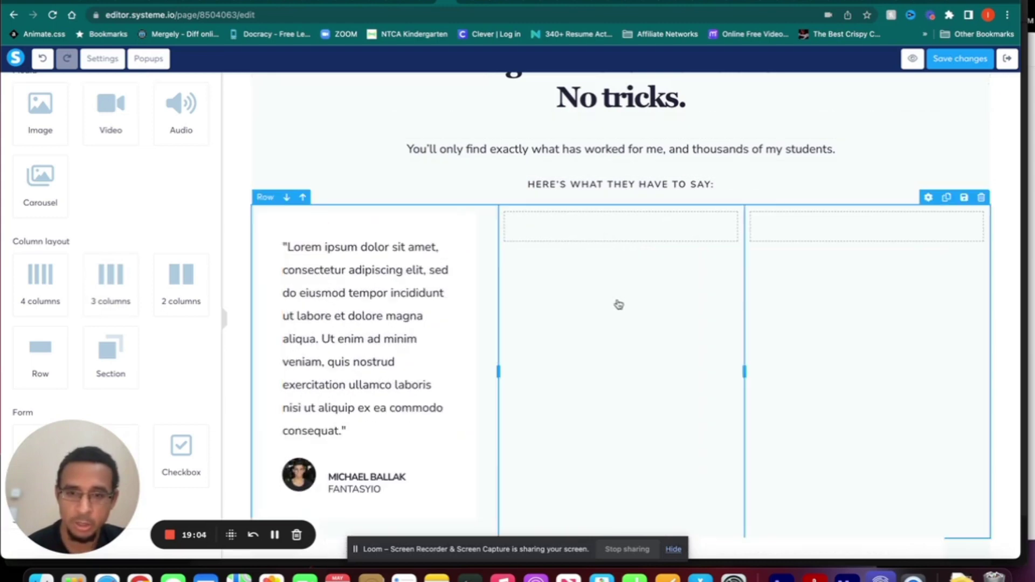
{"action": "scroll", "coordinate": [619, 306], "scroll_direction": "down", "scroll_amount": 3}
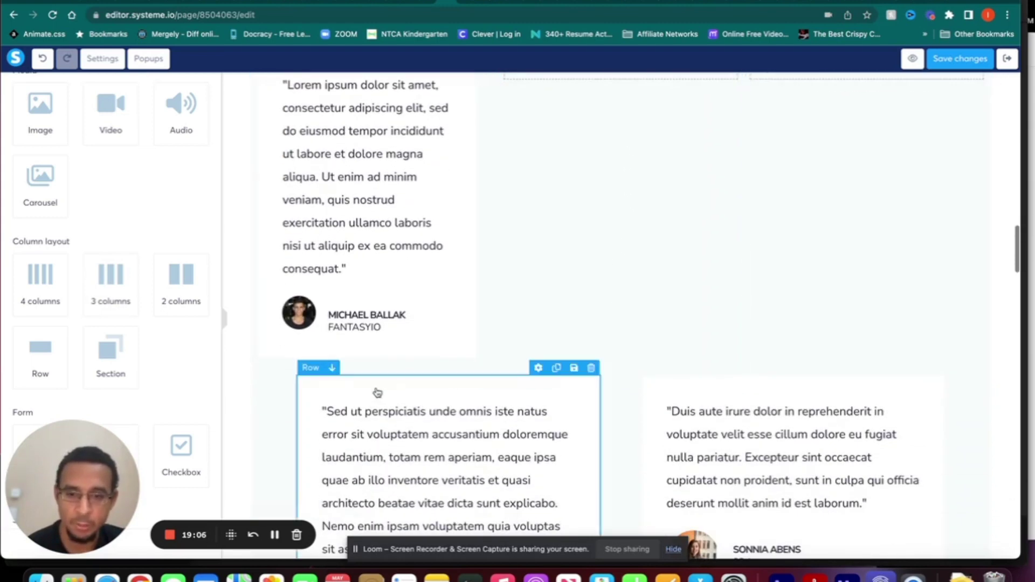
{"action": "left_click_drag", "start_coordinate": [310, 371], "coordinate": [538, 246]}
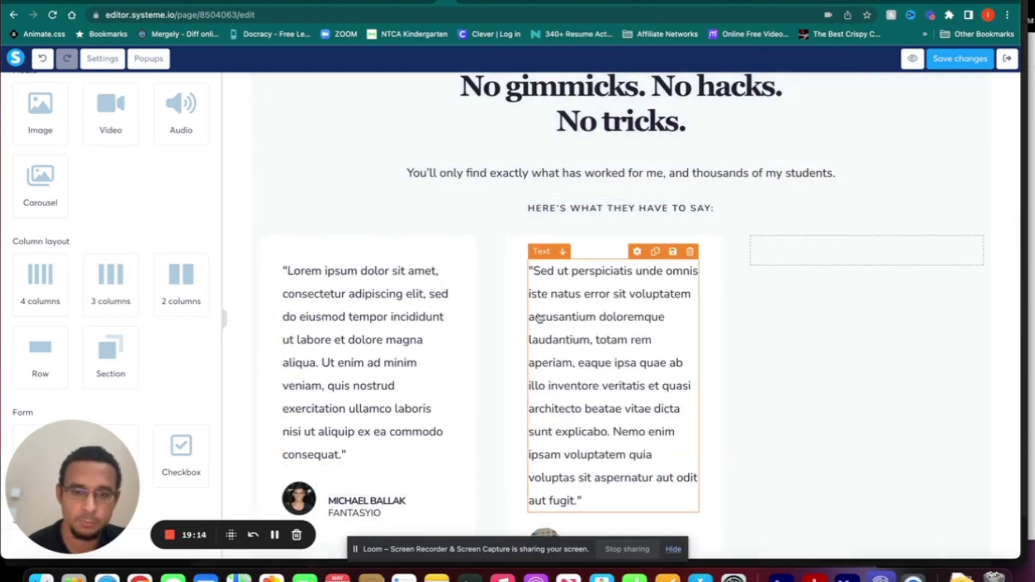
{"action": "scroll", "coordinate": [558, 356], "scroll_direction": "down", "scroll_amount": 7}
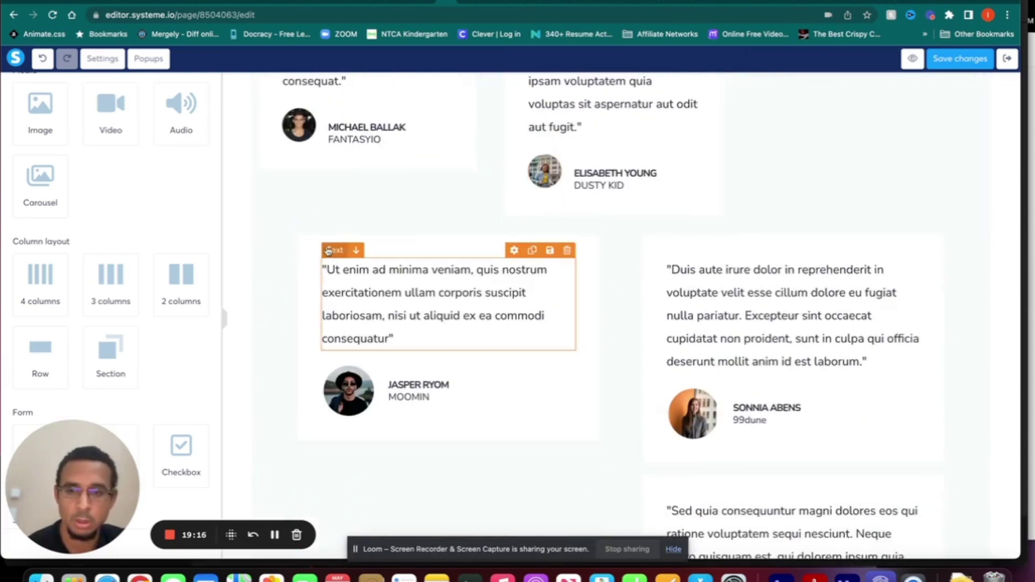
{"action": "scroll", "coordinate": [328, 250], "scroll_direction": "up", "scroll_amount": 3}
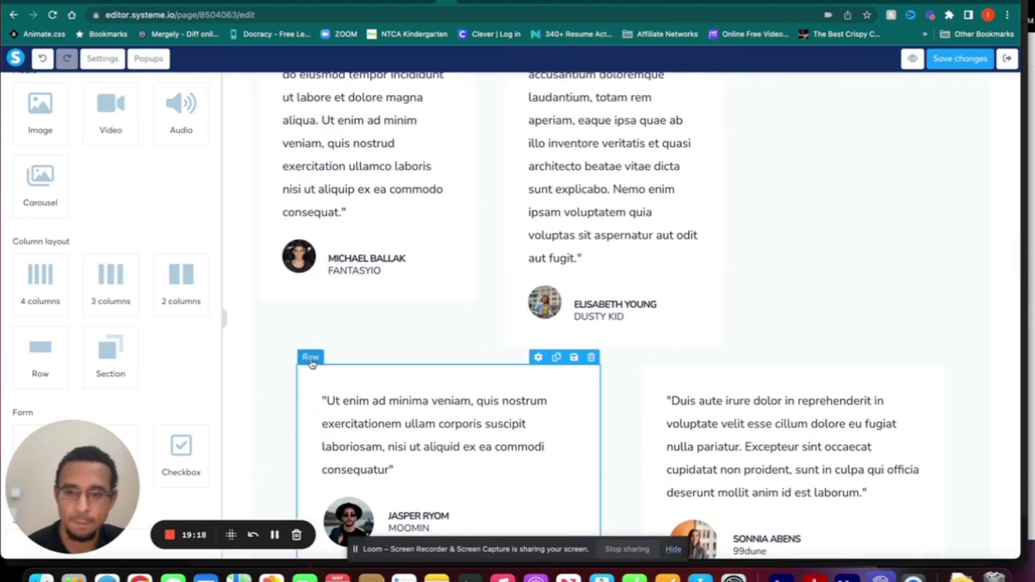
{"action": "left_click_drag", "start_coordinate": [311, 364], "coordinate": [776, 135]}
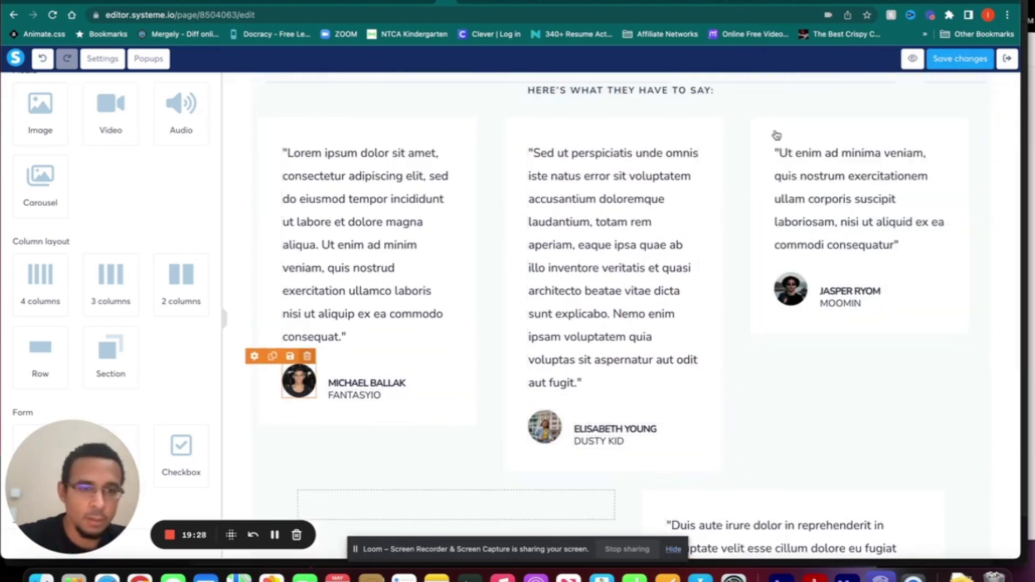
{"action": "scroll", "coordinate": [755, 283], "scroll_direction": "down", "scroll_amount": 3}
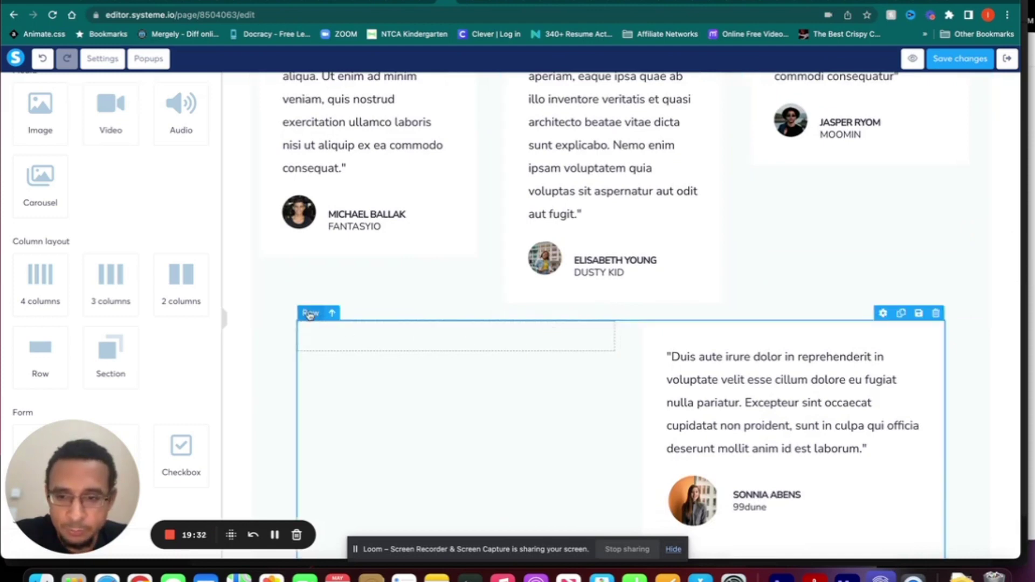
- Delete the leftover two-column testimonials row with the Row panel's trash icon and confirm with OK
{"action": "left_click", "coordinate": [310, 315]}
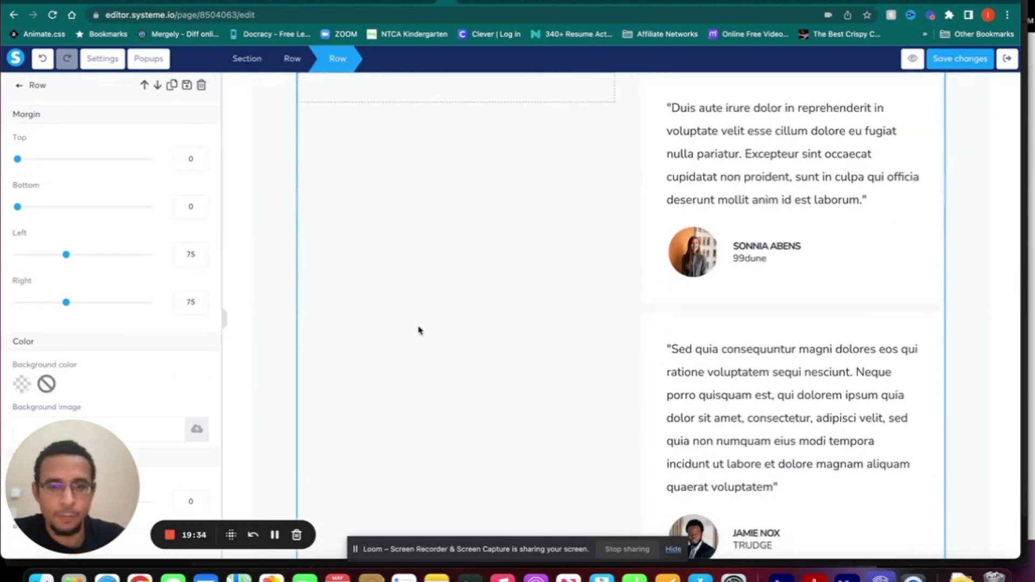
{"action": "left_click", "coordinate": [483, 301]}
{"action": "scroll", "coordinate": [483, 298], "scroll_direction": "up", "scroll_amount": 4}
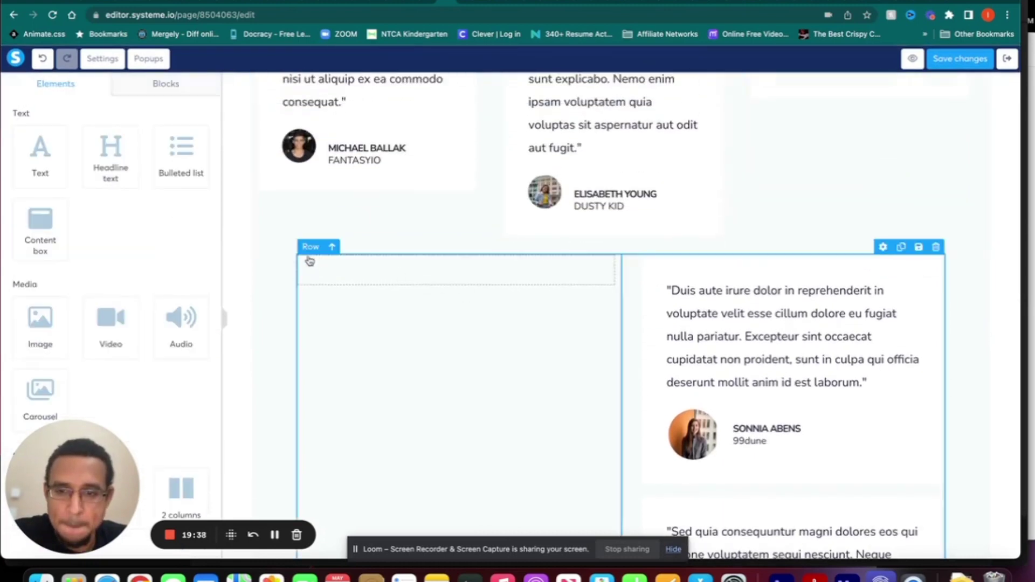
{"action": "left_click", "coordinate": [310, 247]}
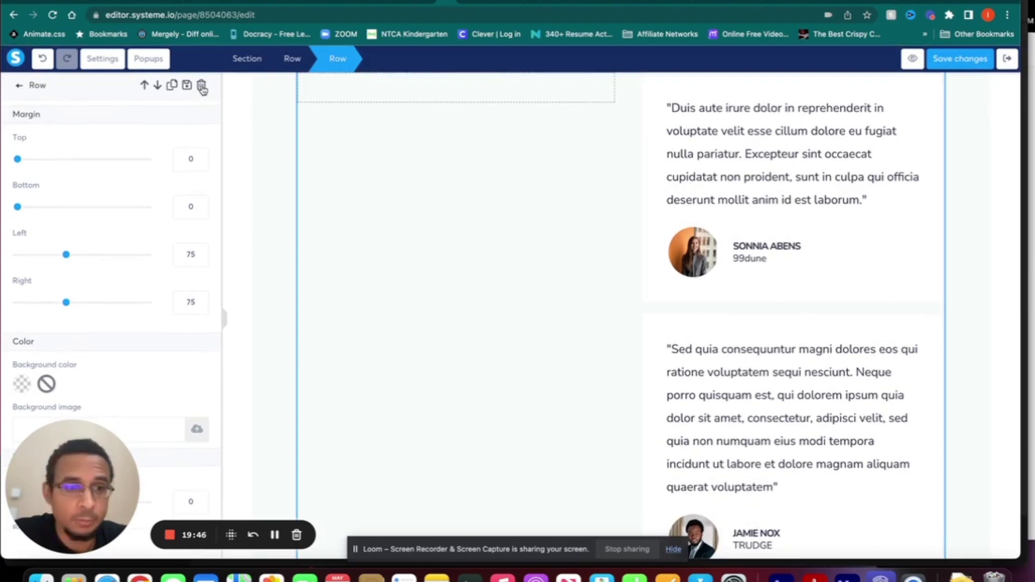
{"action": "left_click", "coordinate": [202, 86]}
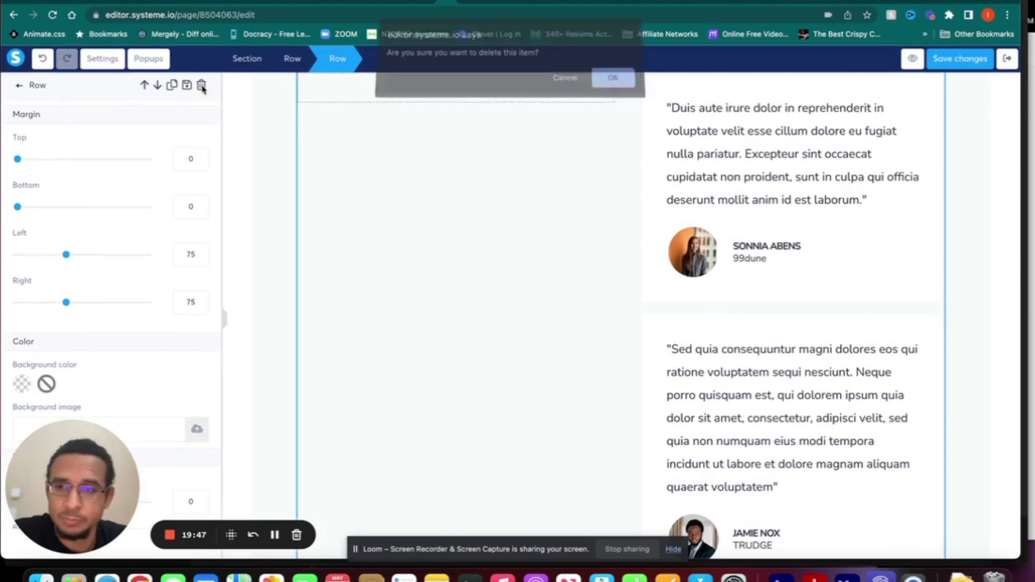
{"action": "left_click", "coordinate": [607, 83]}
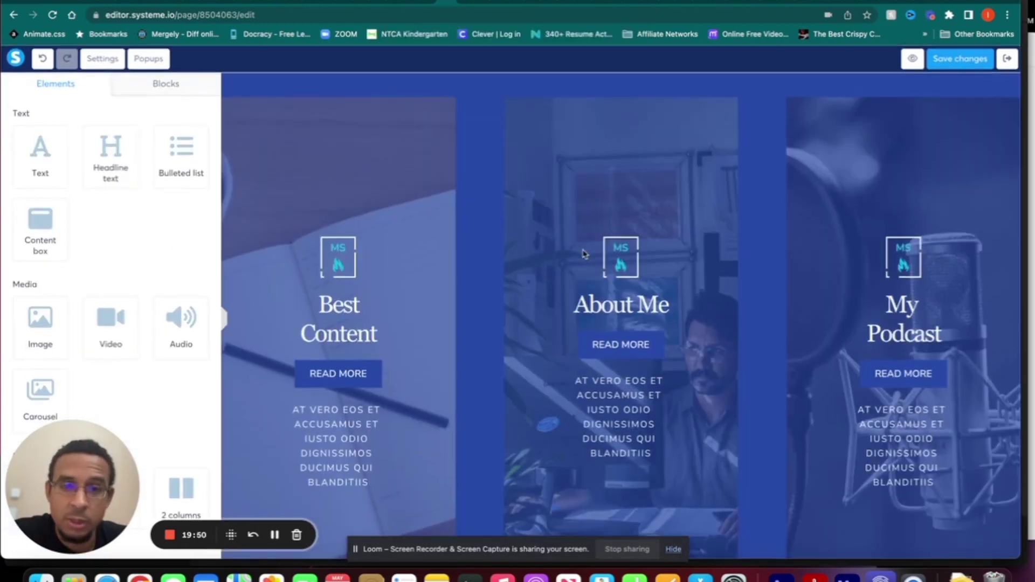
{"action": "scroll", "coordinate": [583, 253], "scroll_direction": "up", "scroll_amount": 6}
{"action": "scroll", "coordinate": [583, 253], "scroll_direction": "down", "scroll_amount": 5}
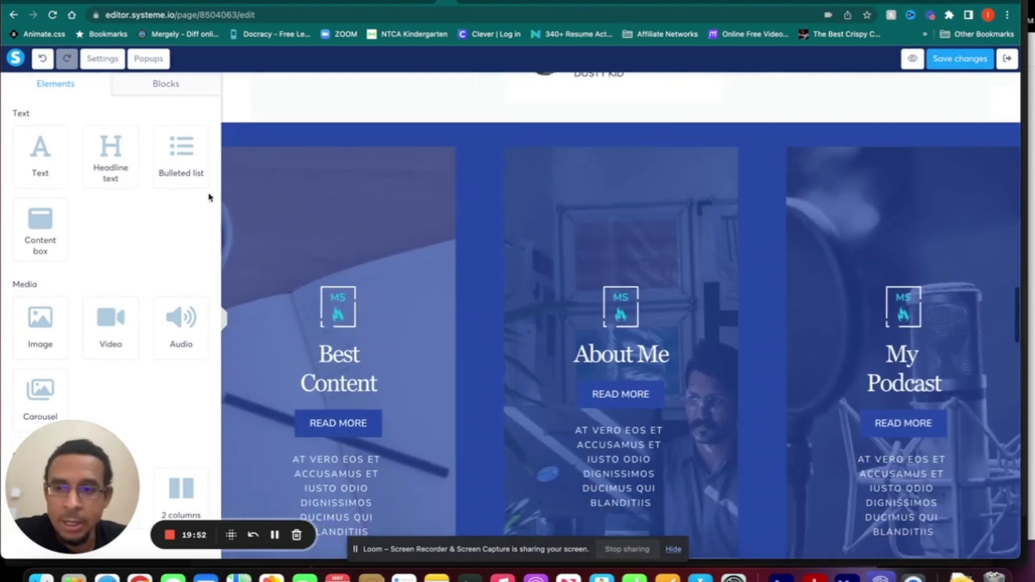
{"action": "scroll", "coordinate": [581, 245], "scroll_direction": "down", "scroll_amount": 3}
{"action": "scroll", "coordinate": [582, 246], "scroll_direction": "up", "scroll_amount": 4}
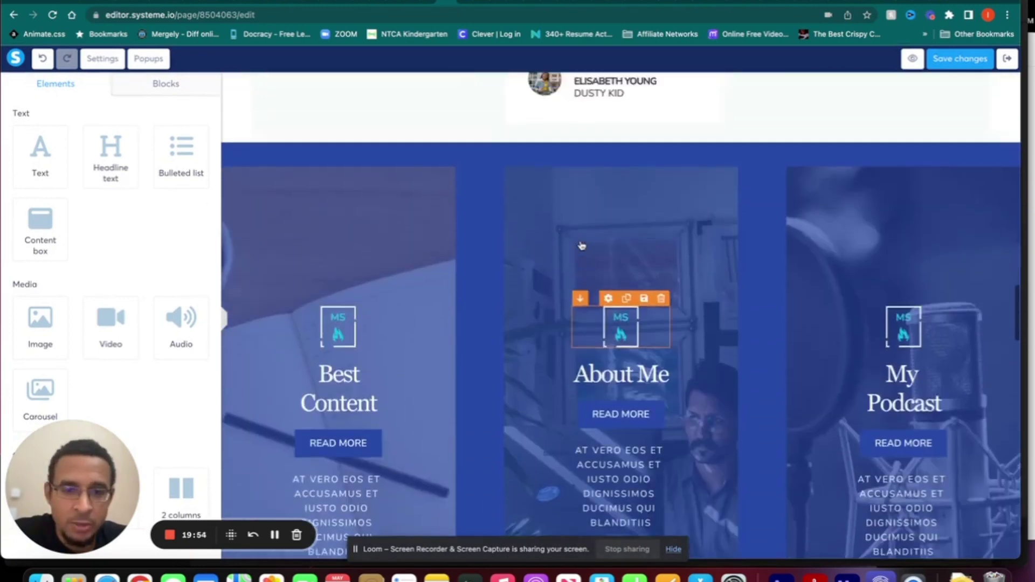
{"action": "scroll", "coordinate": [582, 246], "scroll_direction": "down", "scroll_amount": 3}
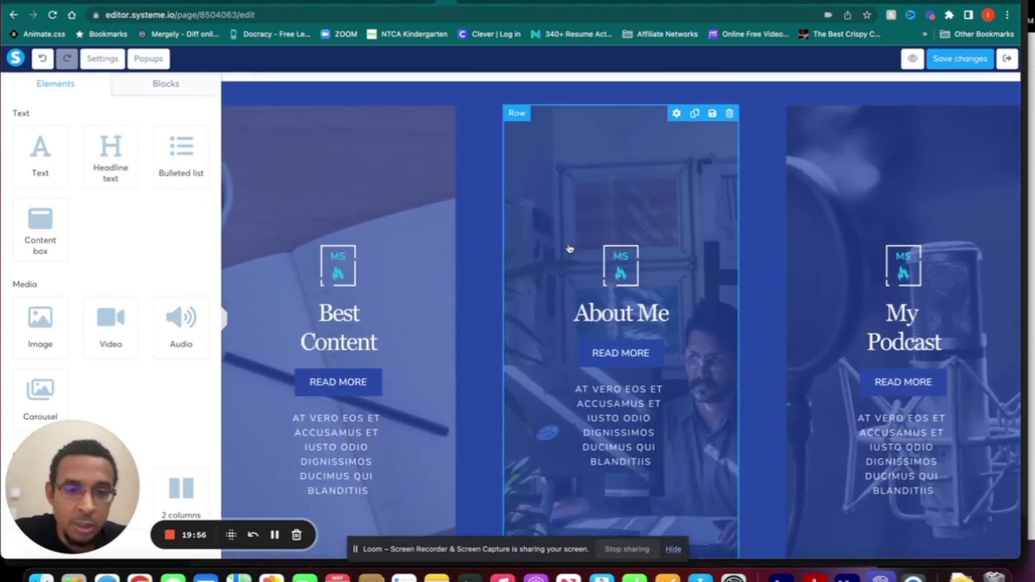
- Review the whole squeeze page from footer back to top, then save the changes
{"action": "left_click", "coordinate": [570, 249]}
{"action": "scroll", "coordinate": [570, 248], "scroll_direction": "down", "scroll_amount": 2}
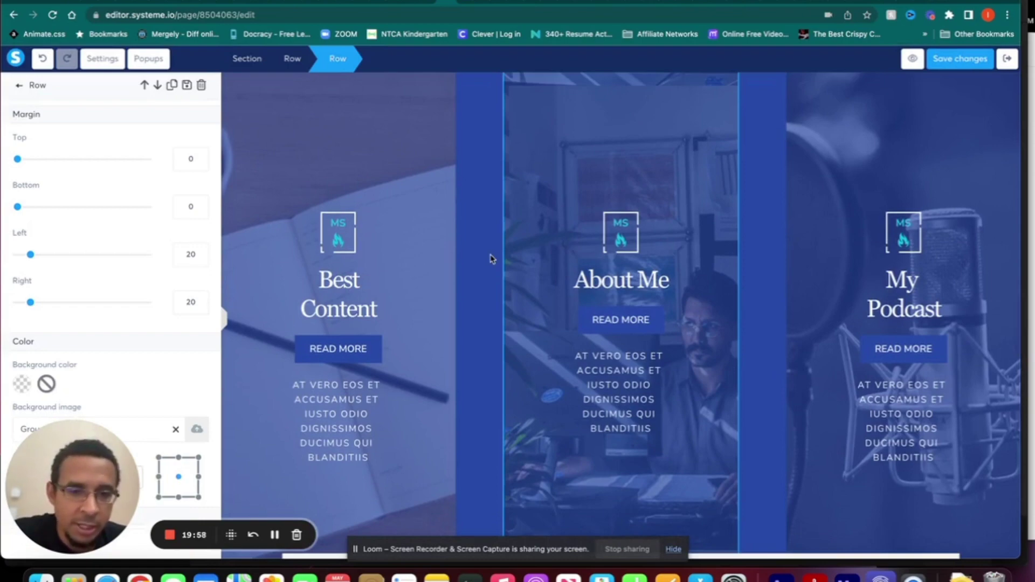
{"action": "left_click", "coordinate": [492, 258]}
{"action": "scroll", "coordinate": [492, 259], "scroll_direction": "up", "scroll_amount": 10}
{"action": "scroll", "coordinate": [492, 259], "scroll_direction": "up", "scroll_amount": 4}
{"action": "scroll", "coordinate": [491, 259], "scroll_direction": "down", "scroll_amount": 15}
{"action": "scroll", "coordinate": [491, 260], "scroll_direction": "up", "scroll_amount": 8}
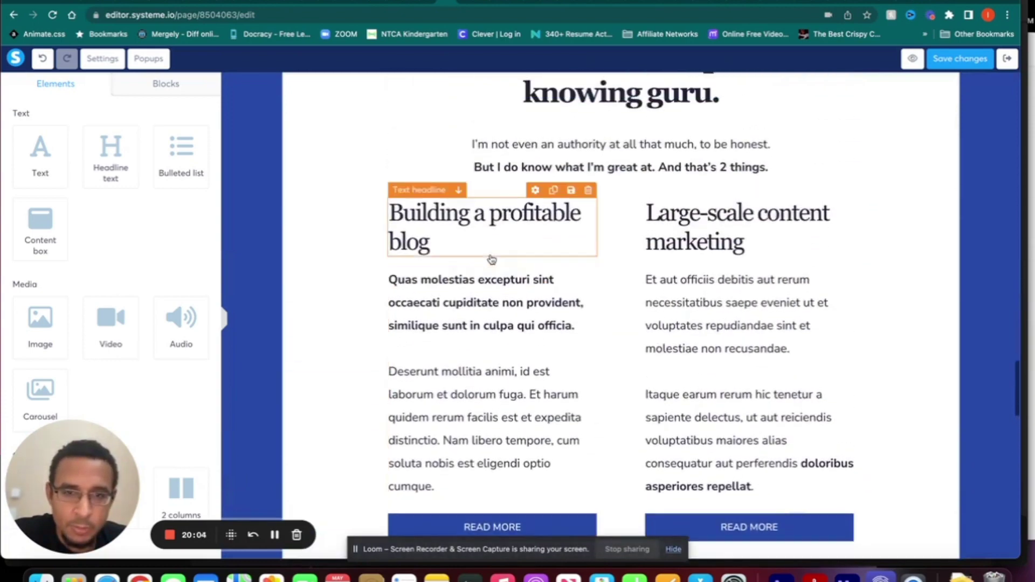
{"action": "scroll", "coordinate": [492, 260], "scroll_direction": "down", "scroll_amount": 12}
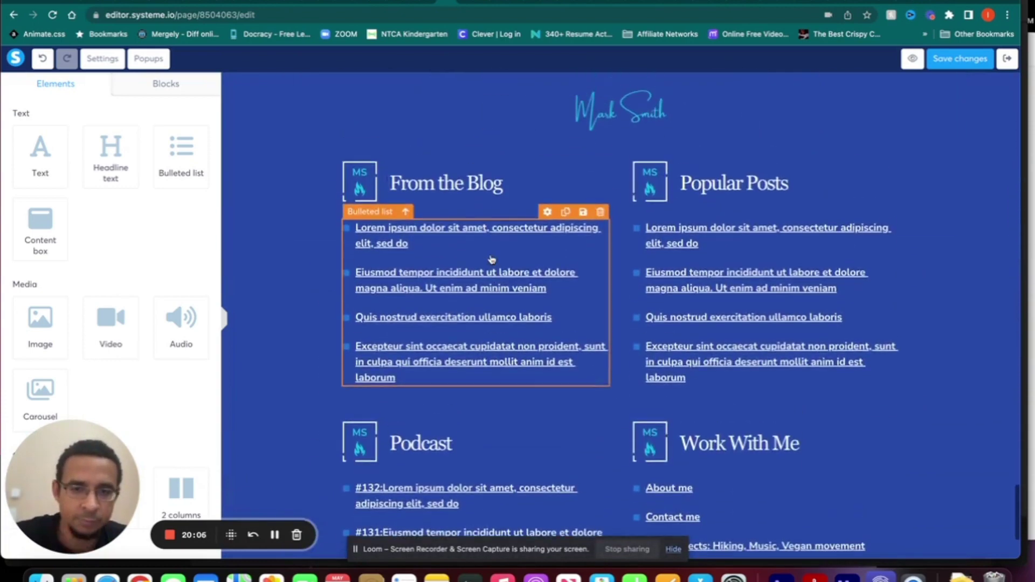
{"action": "scroll", "coordinate": [492, 260], "scroll_direction": "down", "scroll_amount": 3}
{"action": "scroll", "coordinate": [492, 260], "scroll_direction": "up", "scroll_amount": 15}
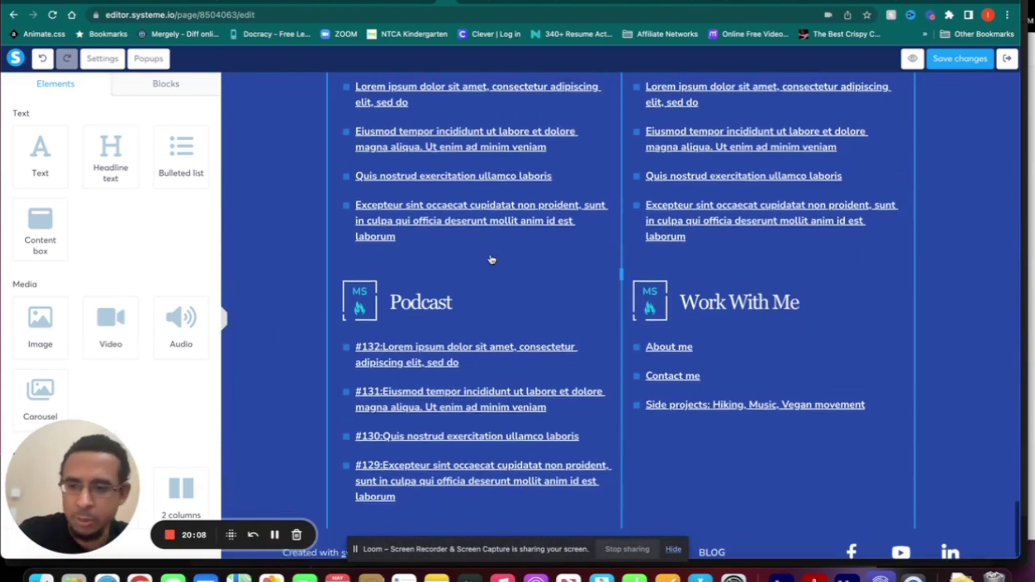
{"action": "scroll", "coordinate": [492, 260], "scroll_direction": "up", "scroll_amount": 20}
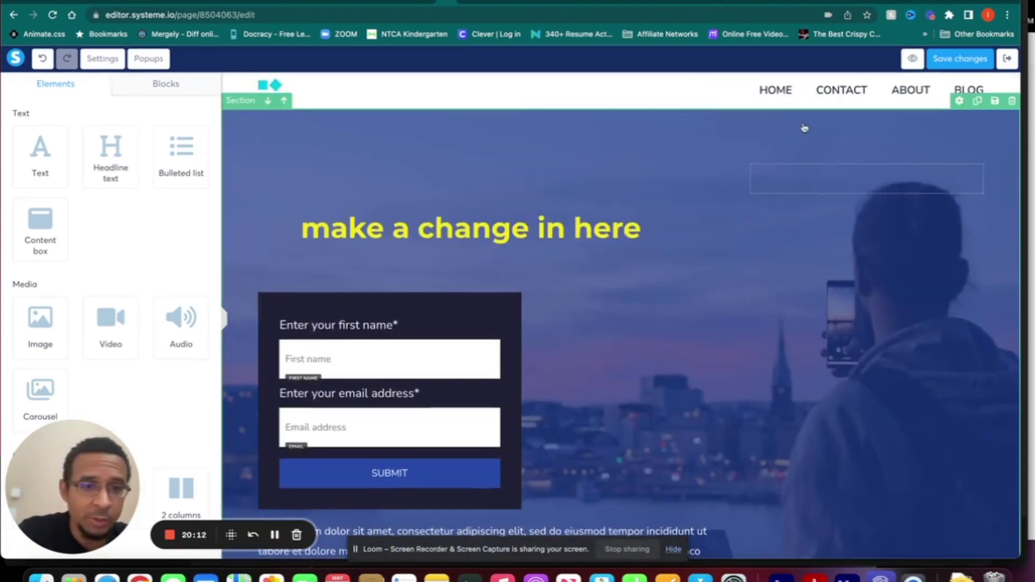
{"action": "left_click", "coordinate": [958, 61]}
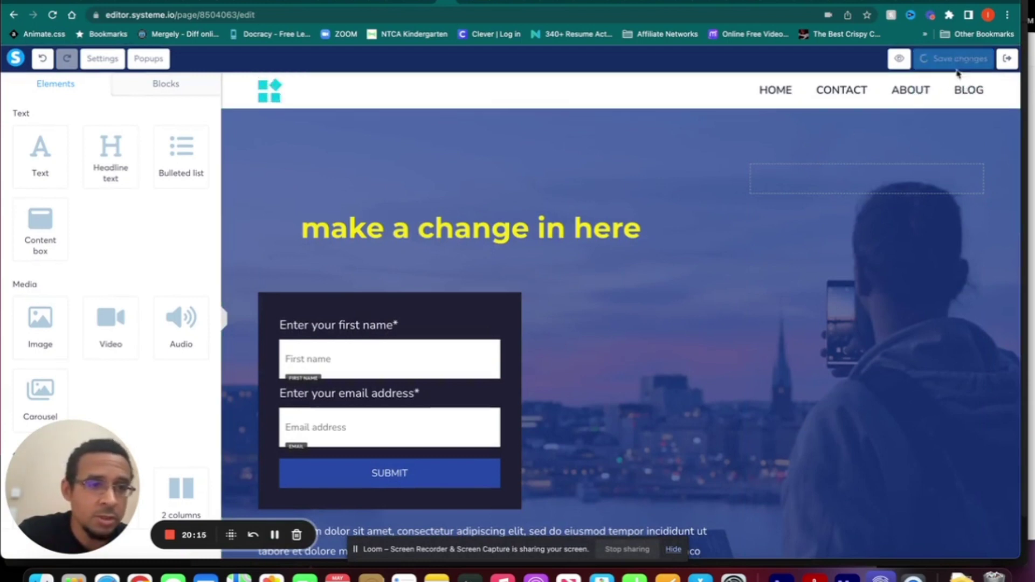
{"action": "left_click", "coordinate": [1008, 61]}
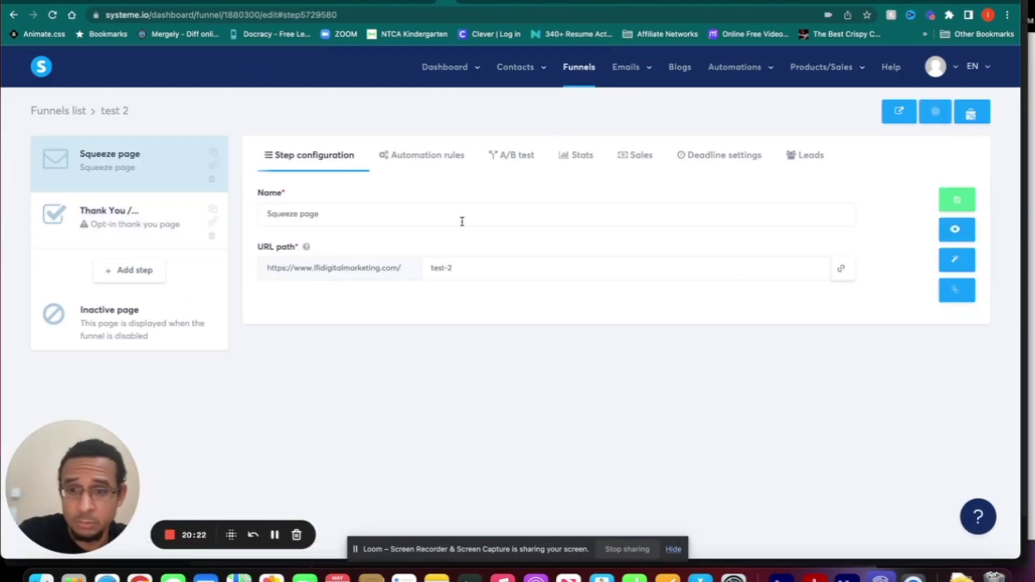
{"action": "left_click", "coordinate": [954, 261]}
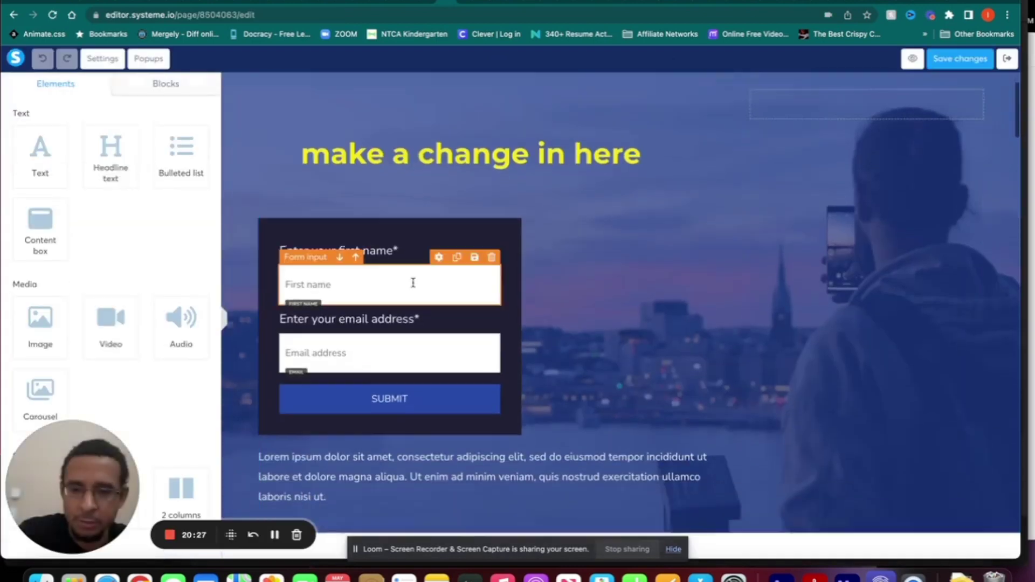
{"action": "scroll", "coordinate": [413, 282], "scroll_direction": "down", "scroll_amount": 1}
{"action": "left_click", "coordinate": [403, 331]}
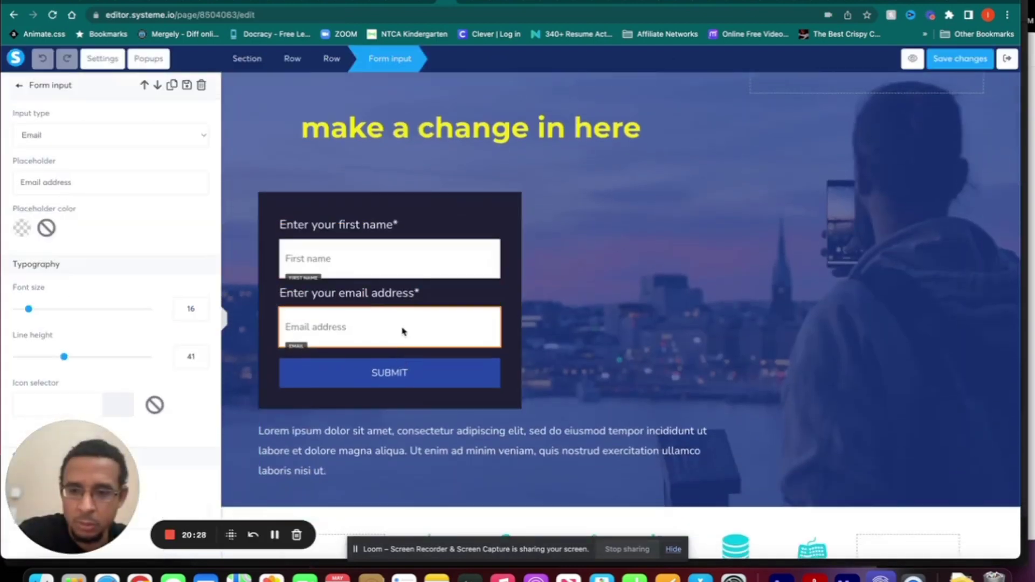
- Set the SUBMIT button to Send form with redirect to the next step
{"action": "left_click", "coordinate": [386, 381]}
{"action": "left_click", "coordinate": [386, 381]}
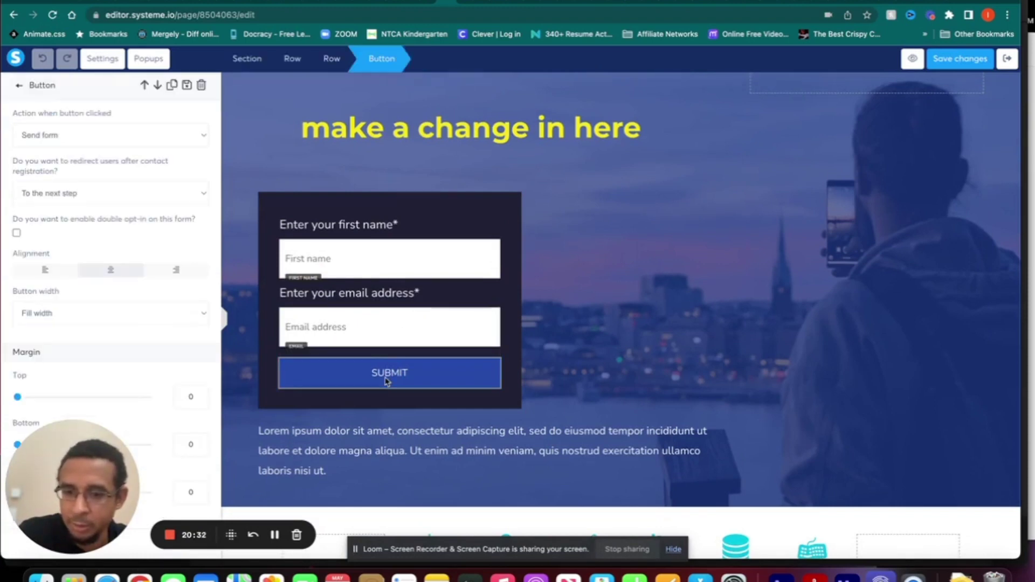
{"action": "left_click", "coordinate": [150, 143]}
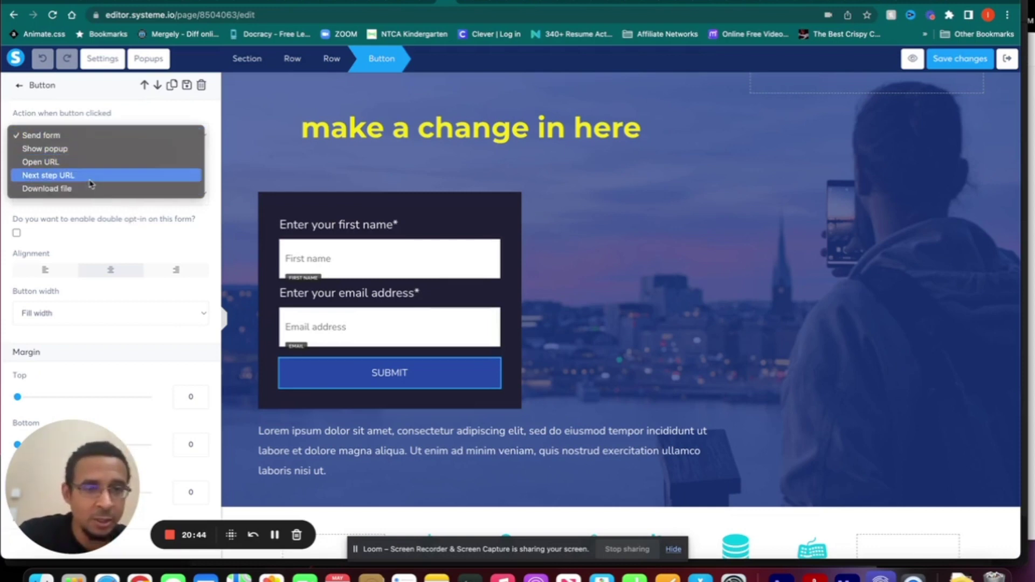
{"action": "left_click", "coordinate": [90, 178]}
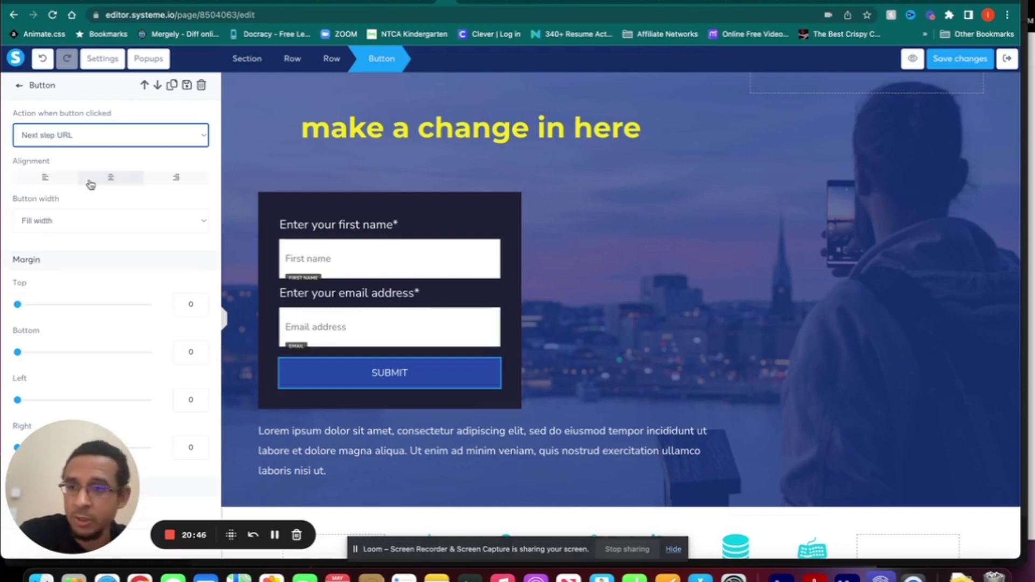
{"action": "left_click", "coordinate": [125, 138]}
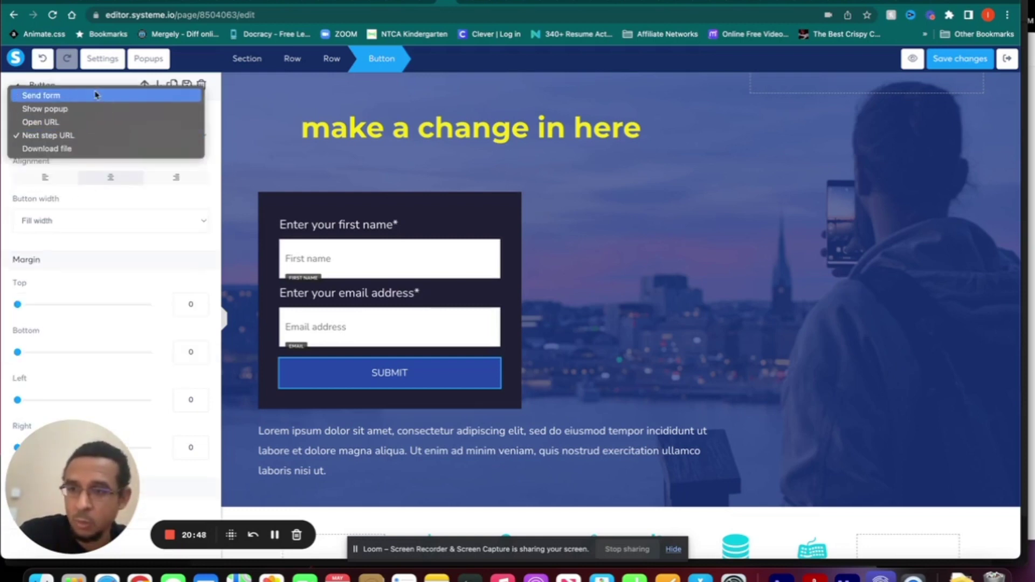
{"action": "left_click", "coordinate": [96, 96]}
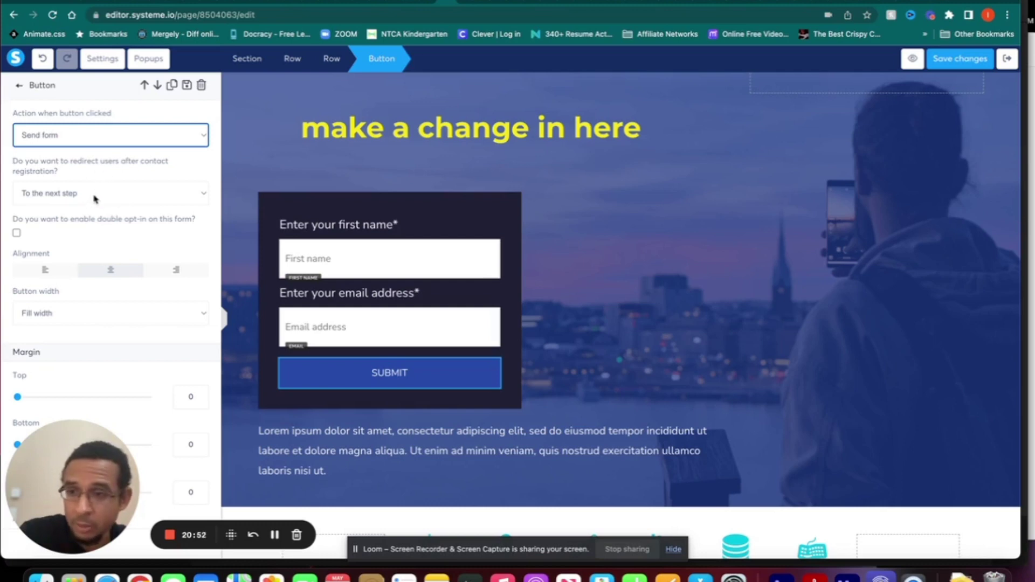
{"action": "left_click", "coordinate": [95, 198]}
{"action": "left_click", "coordinate": [104, 192]}
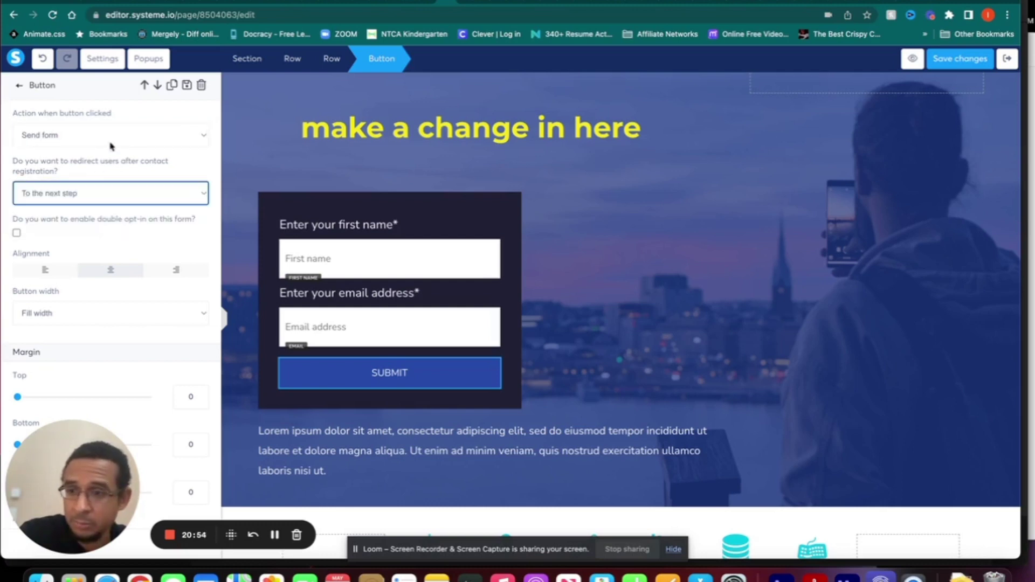
{"action": "left_click", "coordinate": [141, 194]}
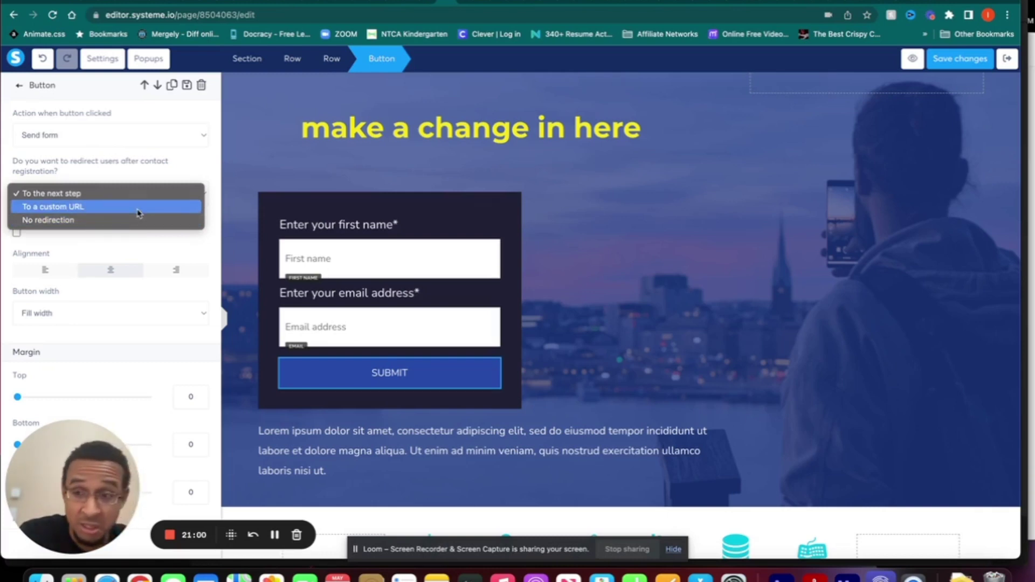
{"action": "left_click", "coordinate": [144, 178]}
- After trying Next step URL and Download file, restore Send form, save the page and exit the editor
{"action": "left_click", "coordinate": [117, 141]}
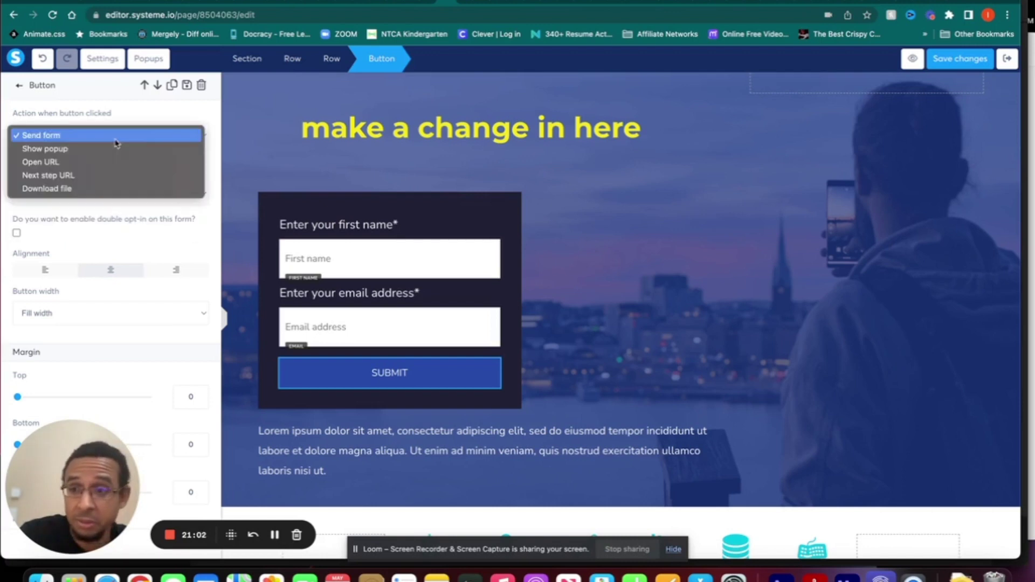
{"action": "left_click", "coordinate": [106, 176]}
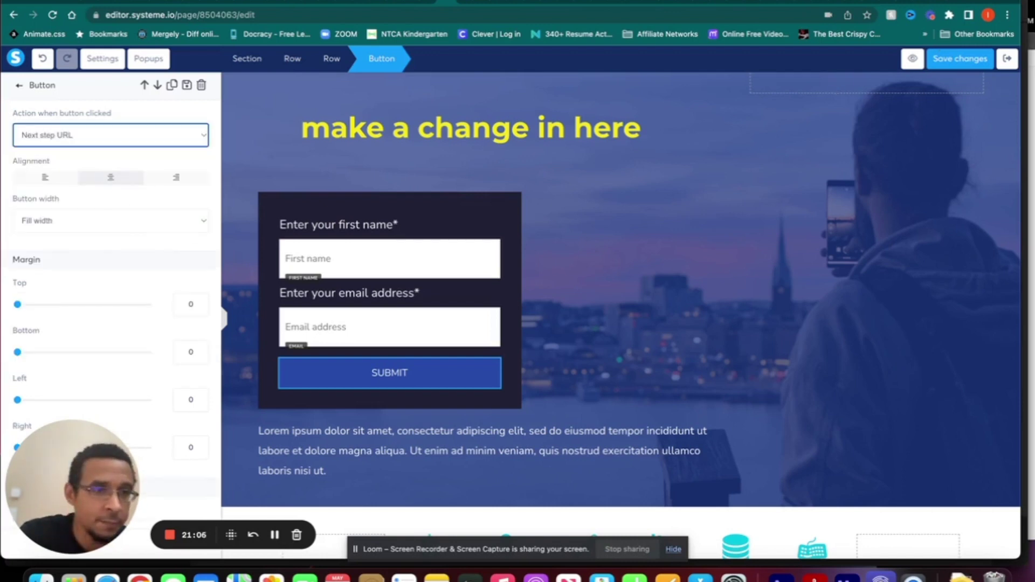
{"action": "left_click", "coordinate": [128, 138]}
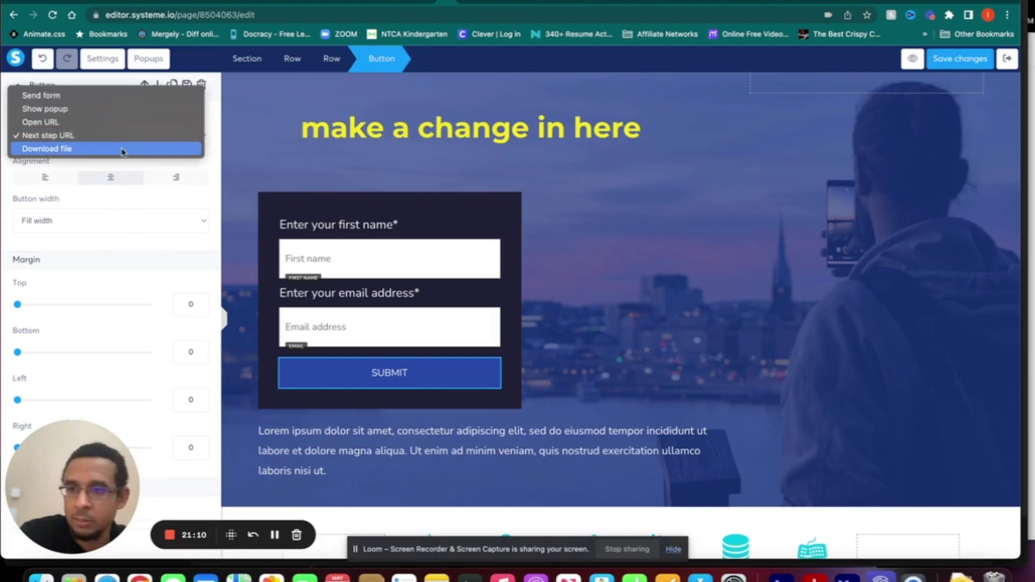
{"action": "left_click", "coordinate": [123, 149]}
{"action": "left_click", "coordinate": [146, 177]}
{"action": "left_click", "coordinate": [151, 134]}
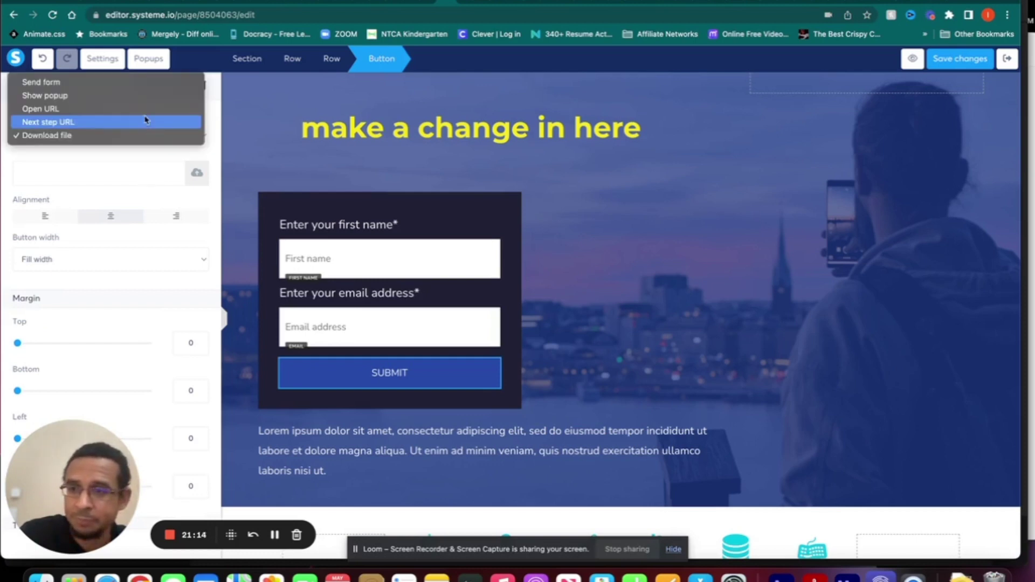
{"action": "left_click", "coordinate": [126, 86]}
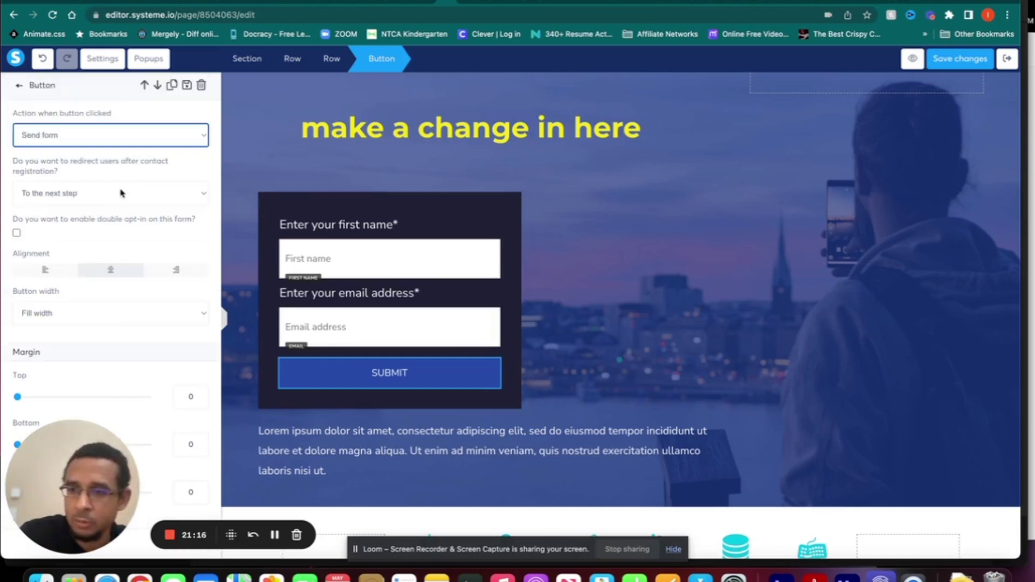
{"action": "left_click", "coordinate": [970, 64]}
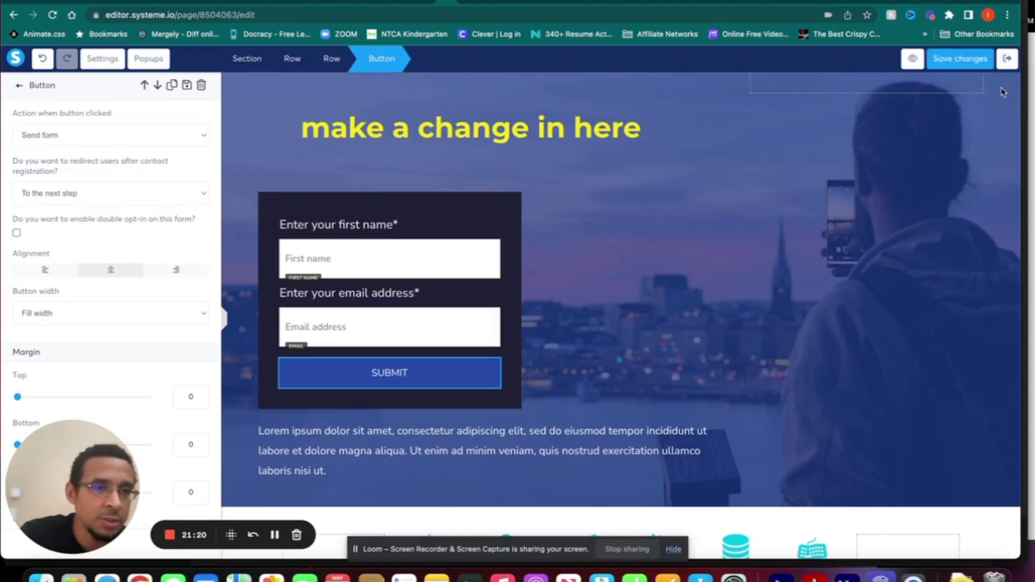
{"action": "left_click", "coordinate": [1008, 60]}
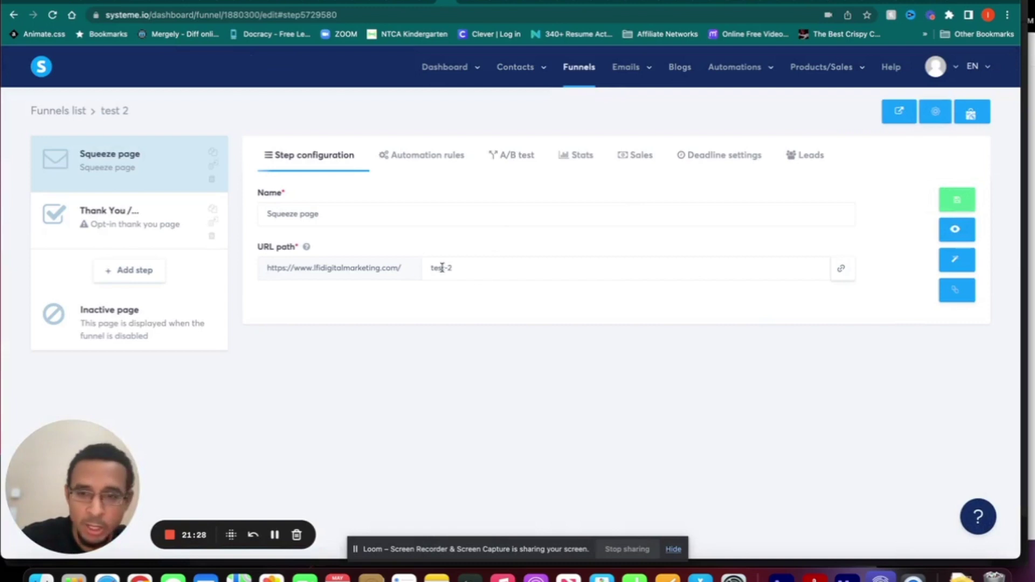
- Open the live squeeze page at path test-2 in a new tab
{"action": "left_click_drag", "start_coordinate": [460, 268], "coordinate": [423, 268]}
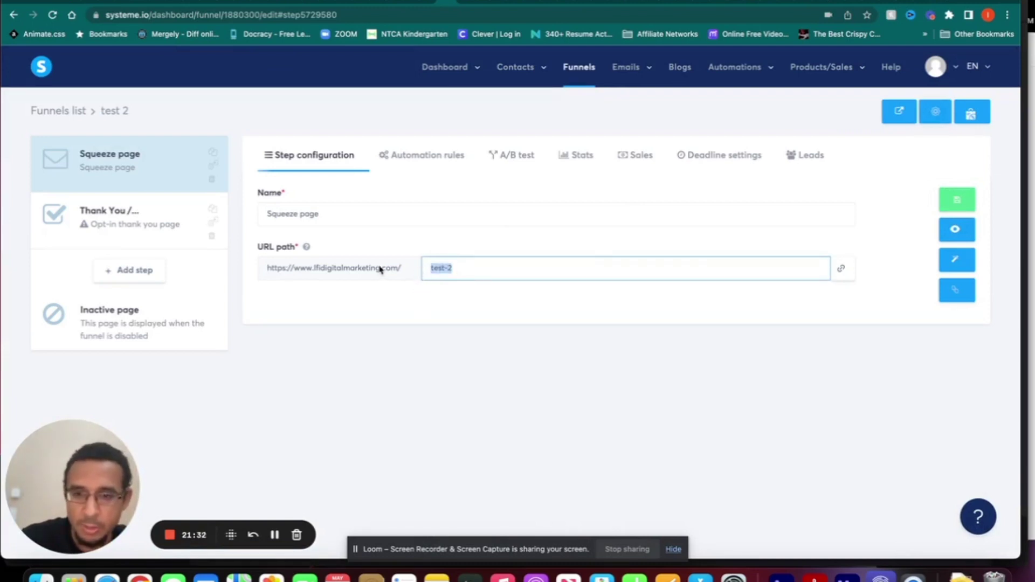
{"action": "left_click", "coordinate": [955, 230]}
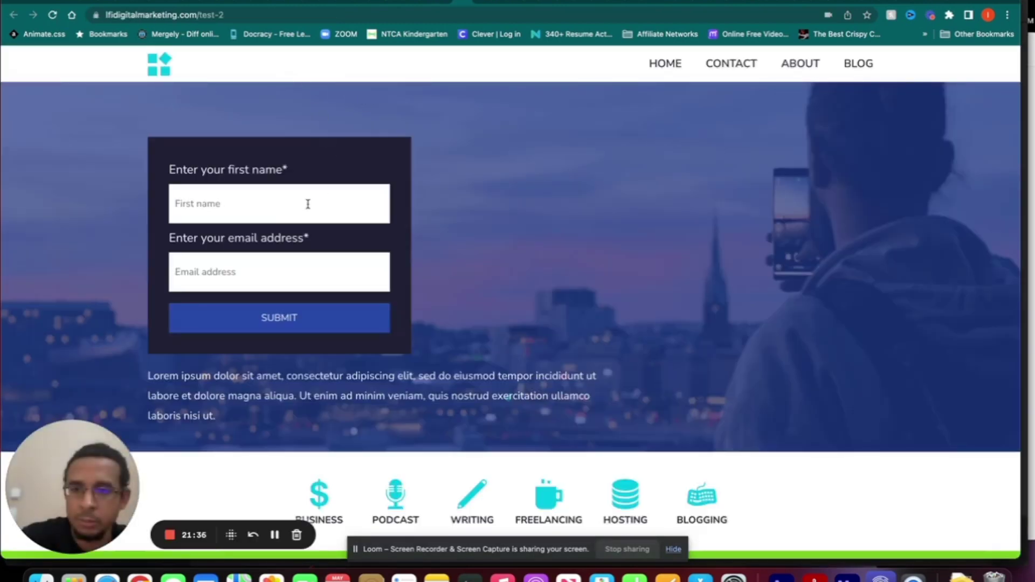
{"action": "scroll", "coordinate": [308, 203], "scroll_direction": "down", "scroll_amount": 3}
{"action": "scroll", "coordinate": [308, 205], "scroll_direction": "up", "scroll_amount": 5}
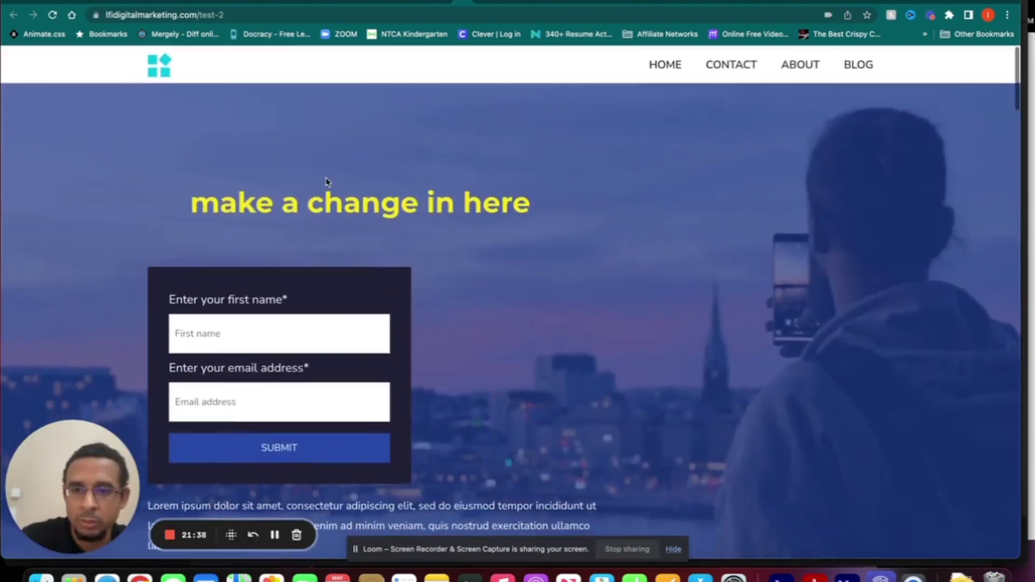
- Enter a first name and placeholder email 'test' in the form, then open the funnel's Thank You step
{"action": "left_click", "coordinate": [291, 337]}
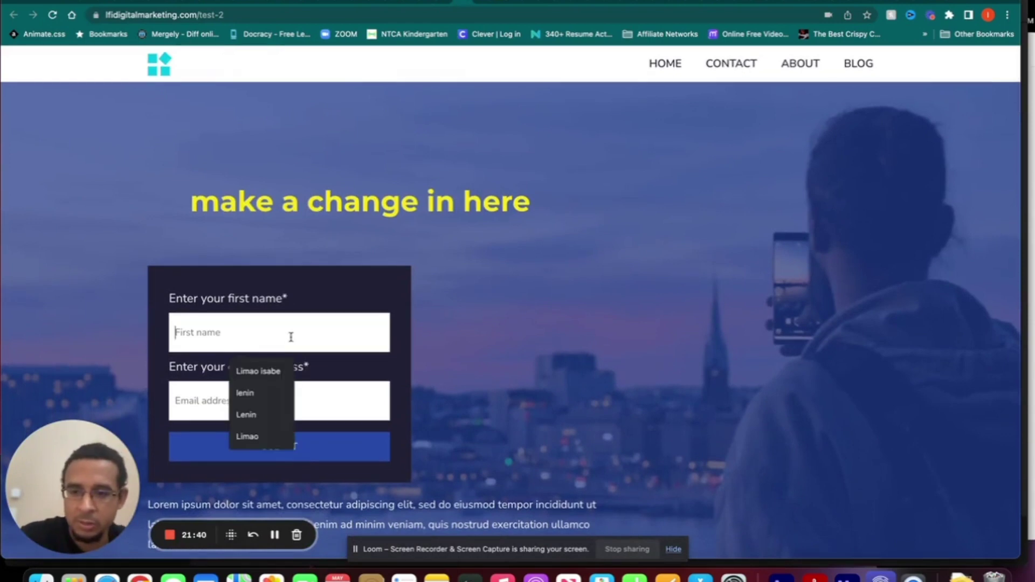
{"action": "type", "text": "lenin"}
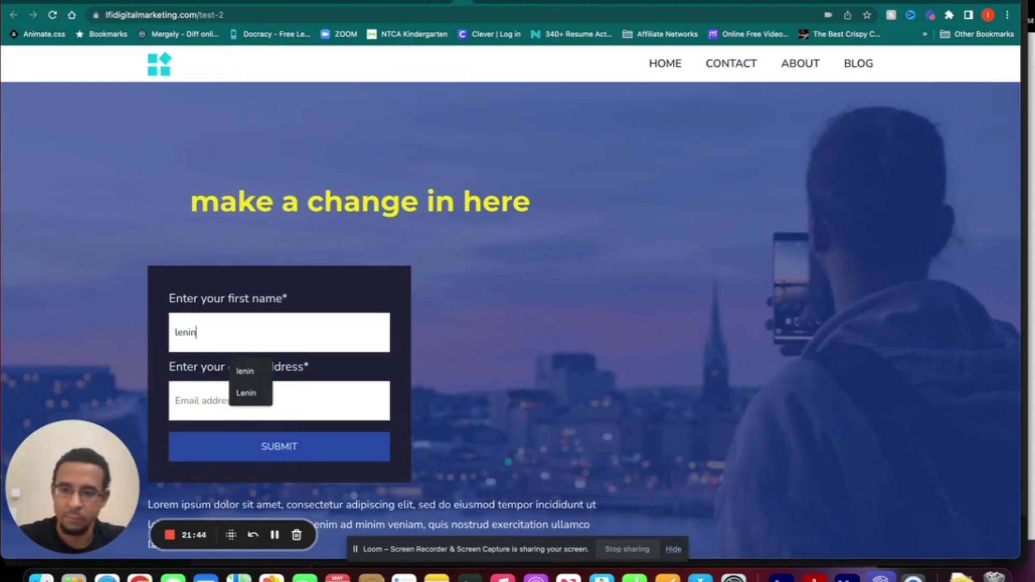
{"action": "key", "text": "Tab"}
{"action": "type", "text": "test"}
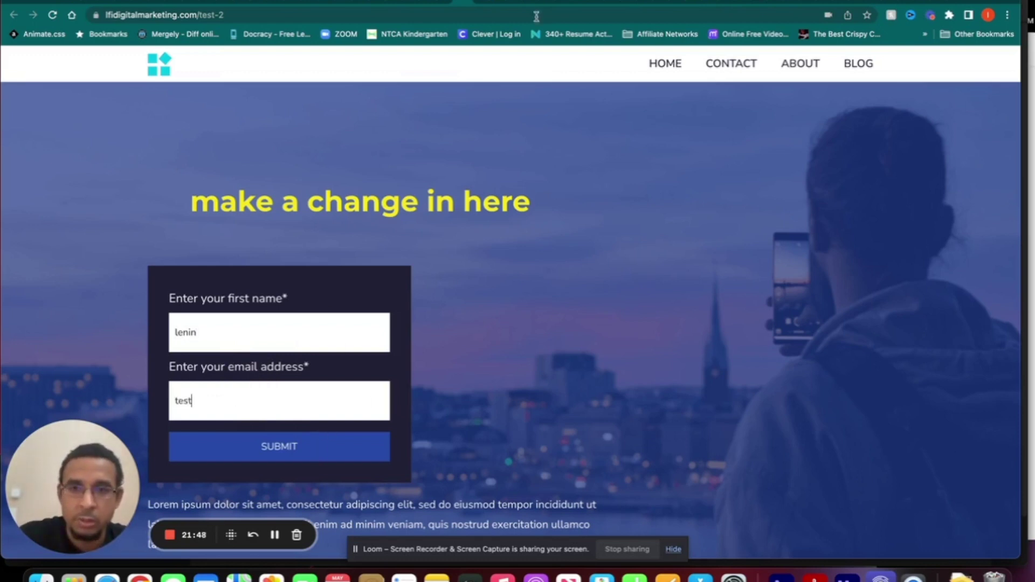
{"action": "left_click", "coordinate": [445, 5]}
{"action": "left_click", "coordinate": [113, 224]}
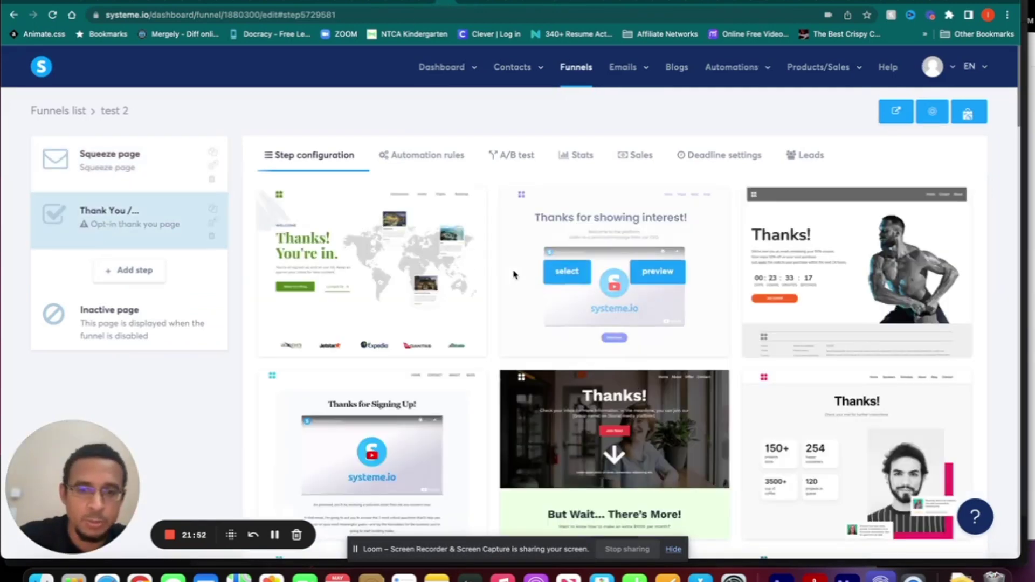
- Give the Thank You step the 'Thanks for showing interest!' template and URL path 'thanks', and save it
{"action": "left_click", "coordinate": [564, 278]}
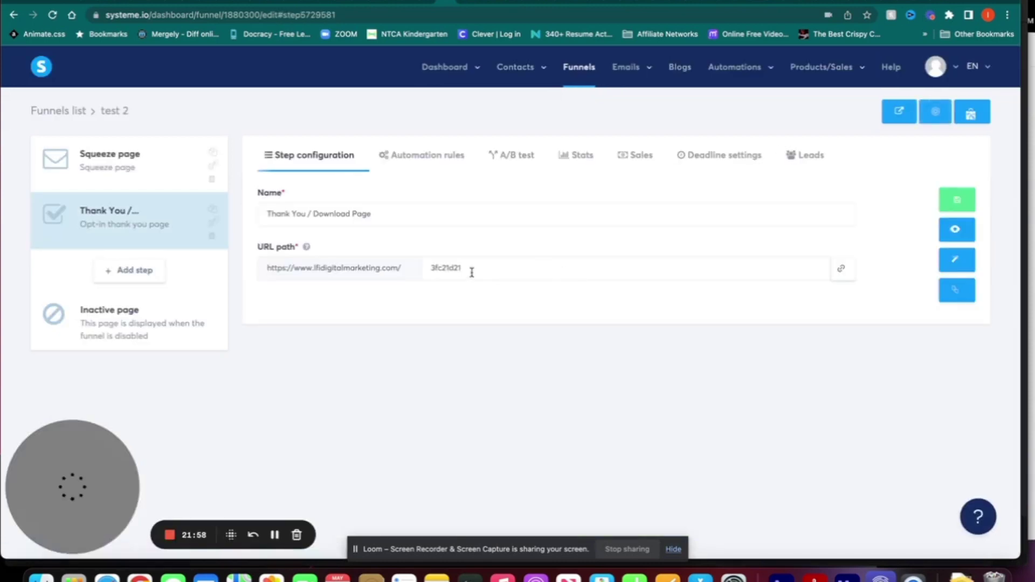
{"action": "left_click", "coordinate": [450, 268]}
{"action": "double_click", "coordinate": [449, 268]}
{"action": "type", "text": "thanks"}
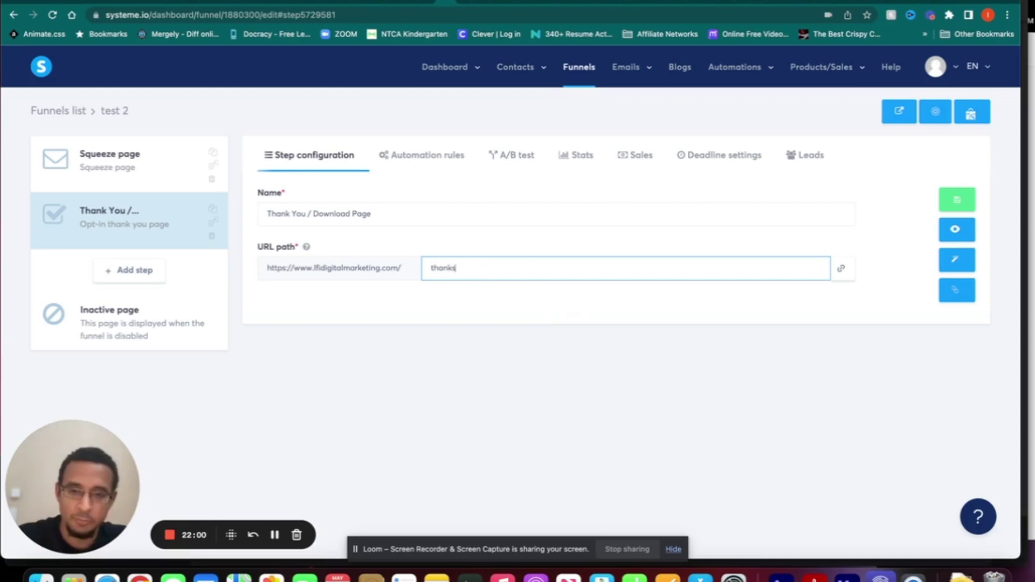
{"action": "left_click", "coordinate": [551, 305]}
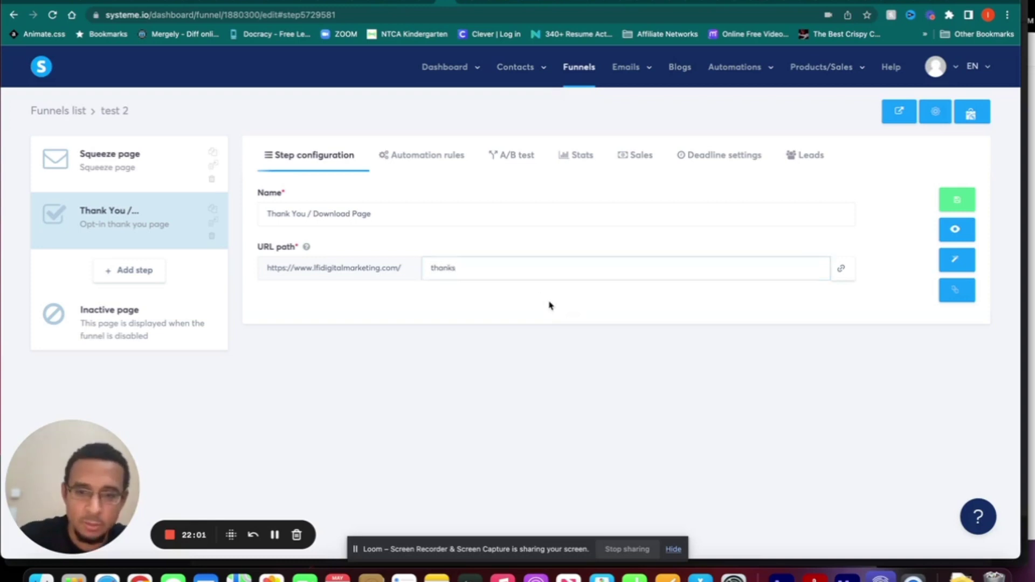
{"action": "left_click", "coordinate": [957, 202]}
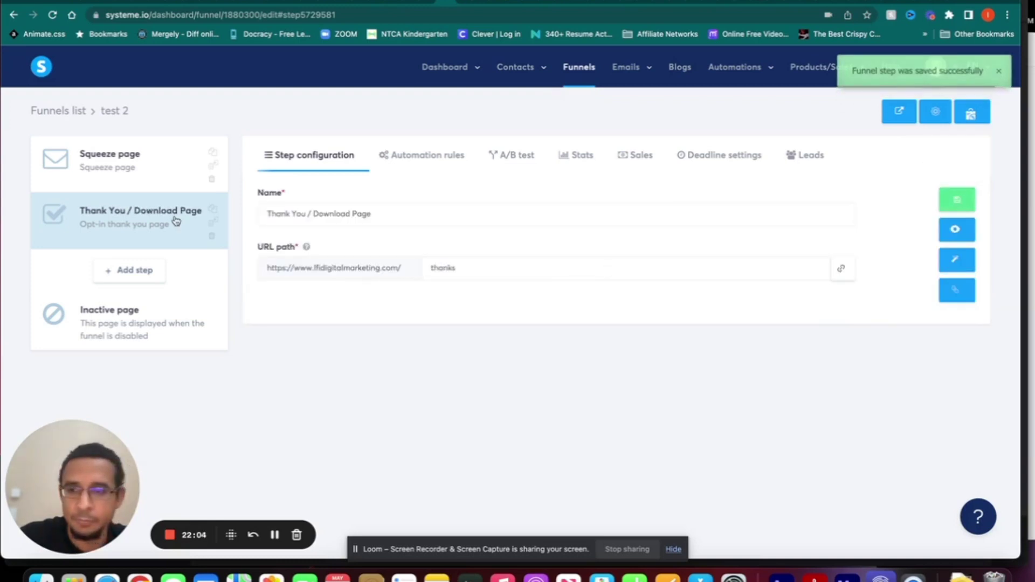
{"action": "left_click", "coordinate": [459, 4]}
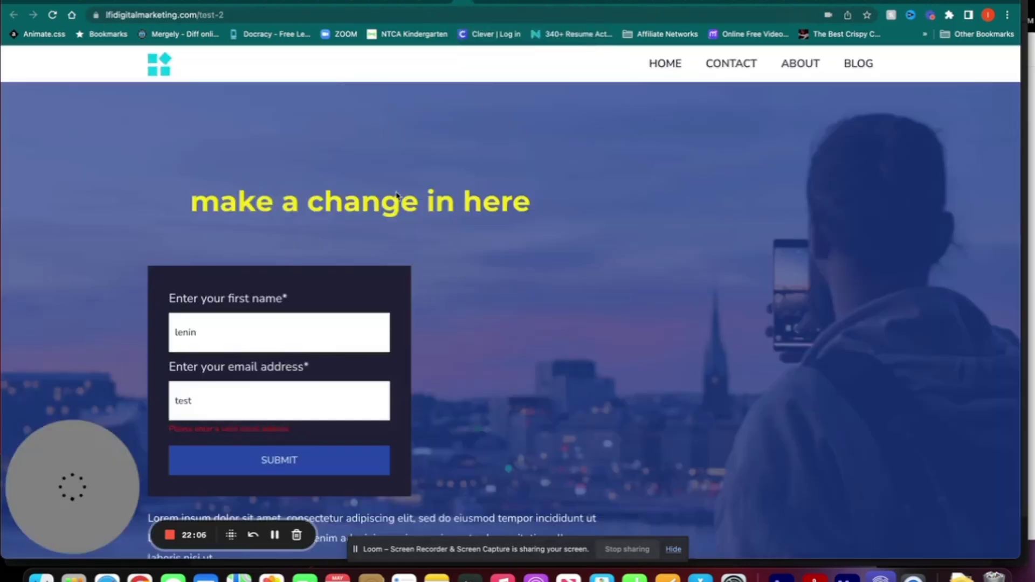
- Replace the invalid email 'test' with the saved support e-mail address from autofill
{"action": "scroll", "coordinate": [334, 330], "scroll_direction": "down", "scroll_amount": 3}
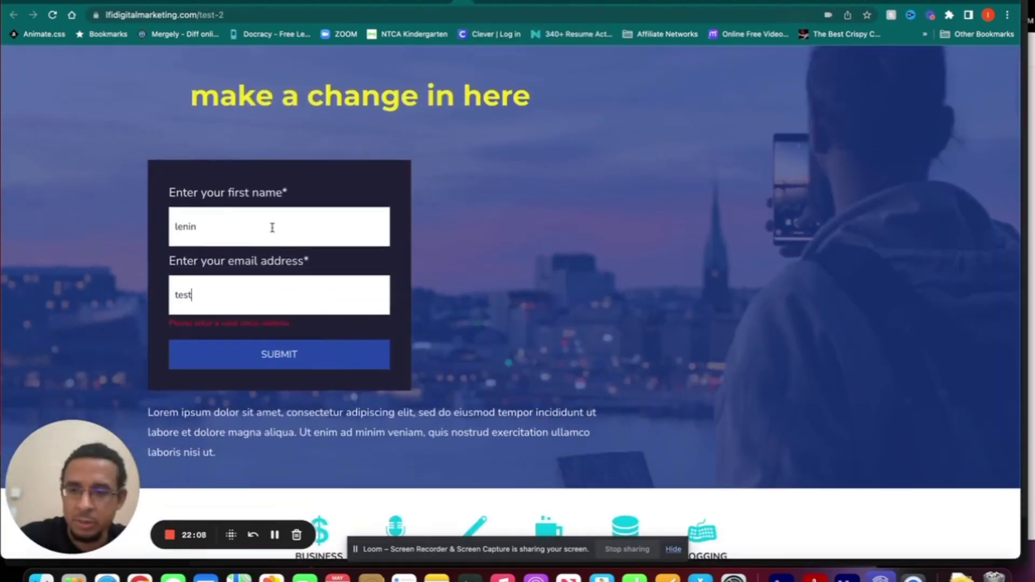
{"action": "left_click", "coordinate": [268, 300]}
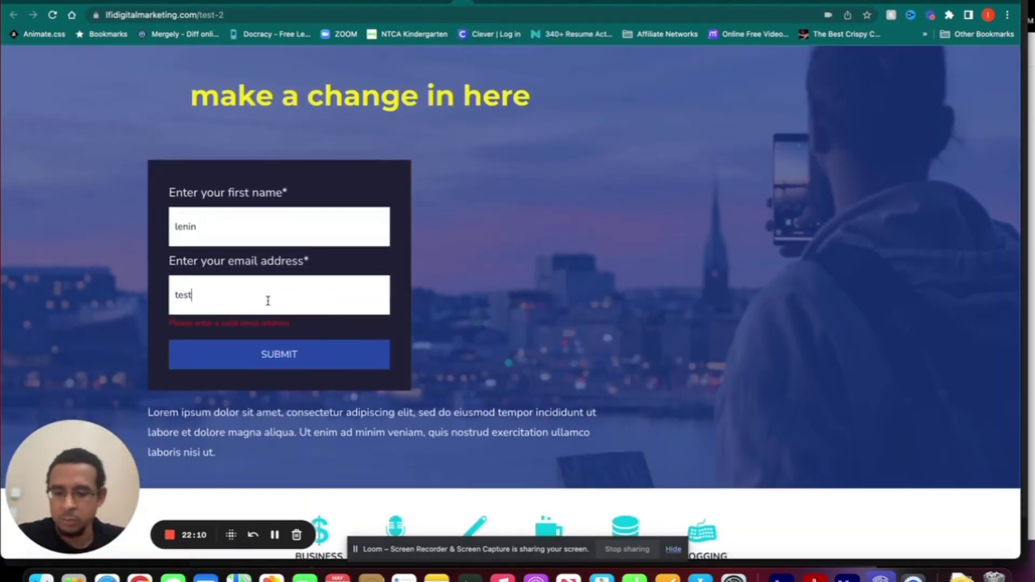
{"action": "key", "text": "super+a"}
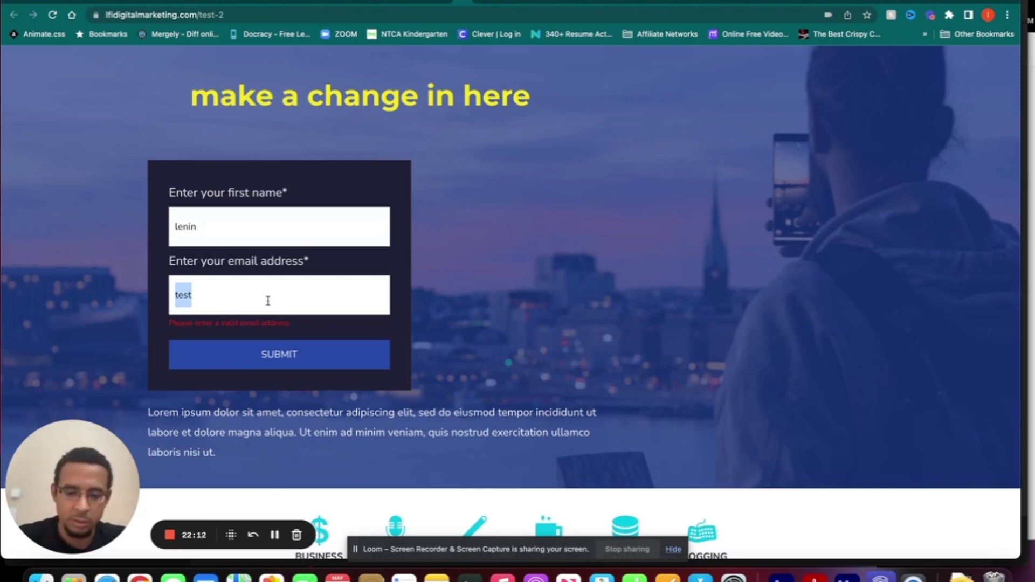
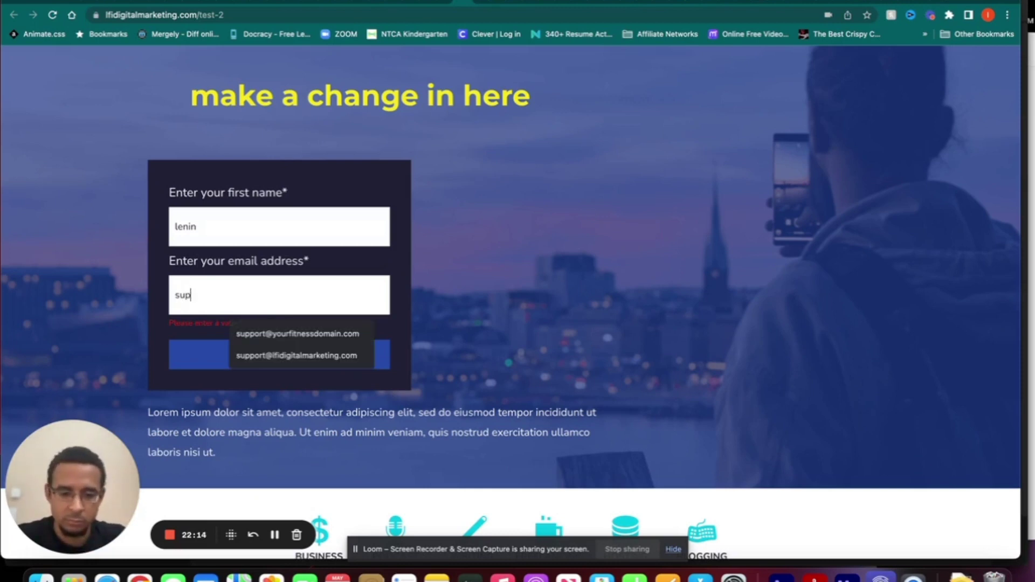
{"action": "left_click", "coordinate": [272, 357]}
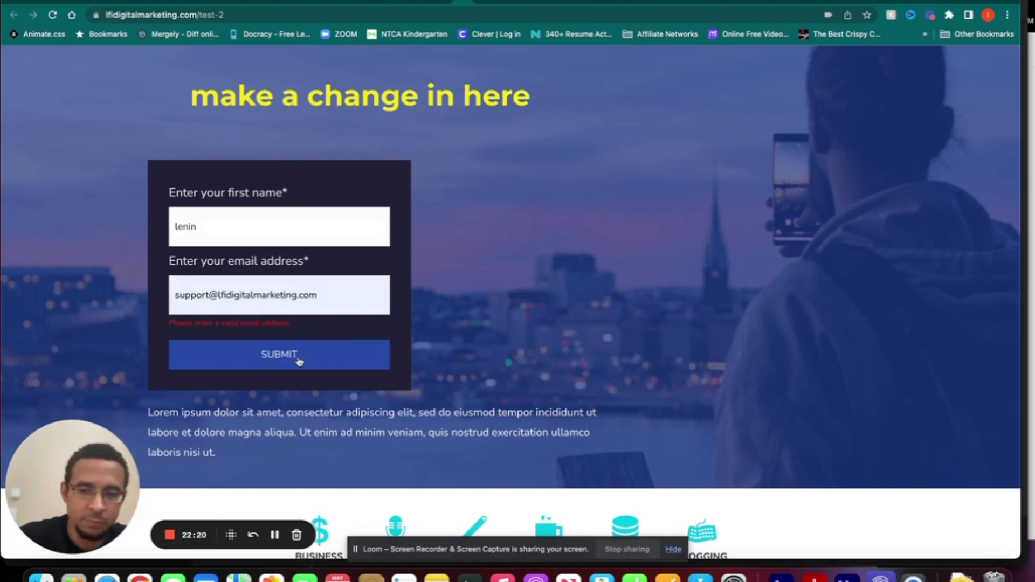
{"action": "left_click", "coordinate": [299, 360]}
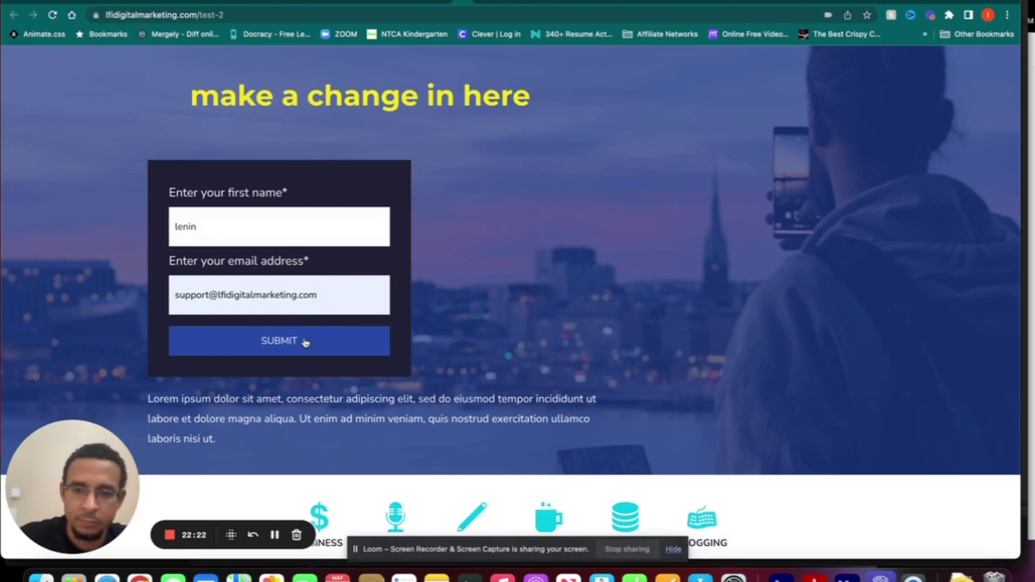
- Submit the opt-in form, verify the 'Thanks for showing interest!' page loads, and return to the funnel
{"action": "left_click", "coordinate": [305, 342]}
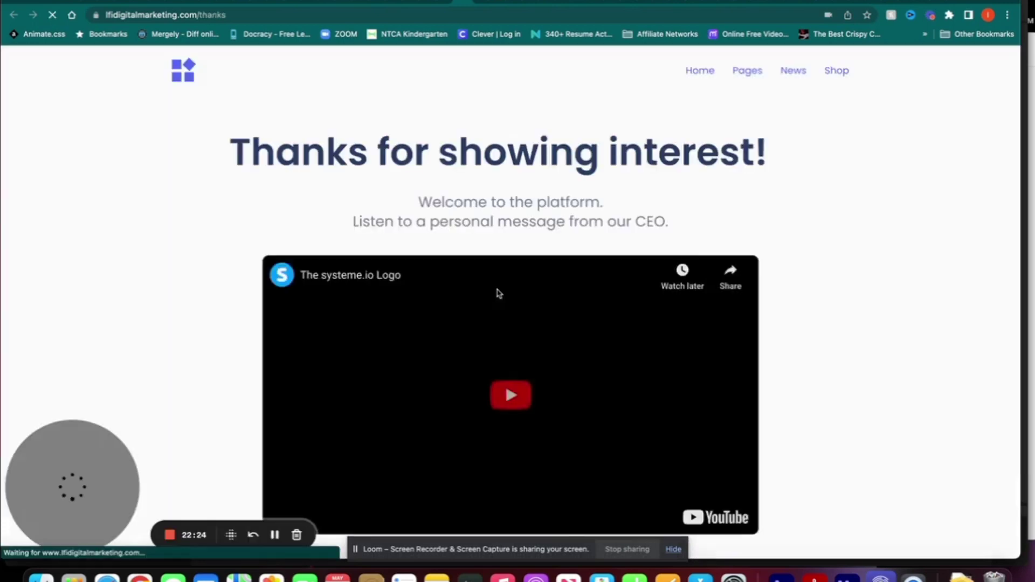
{"action": "scroll", "coordinate": [499, 293], "scroll_direction": "down", "scroll_amount": 4}
{"action": "scroll", "coordinate": [498, 292], "scroll_direction": "up", "scroll_amount": 4}
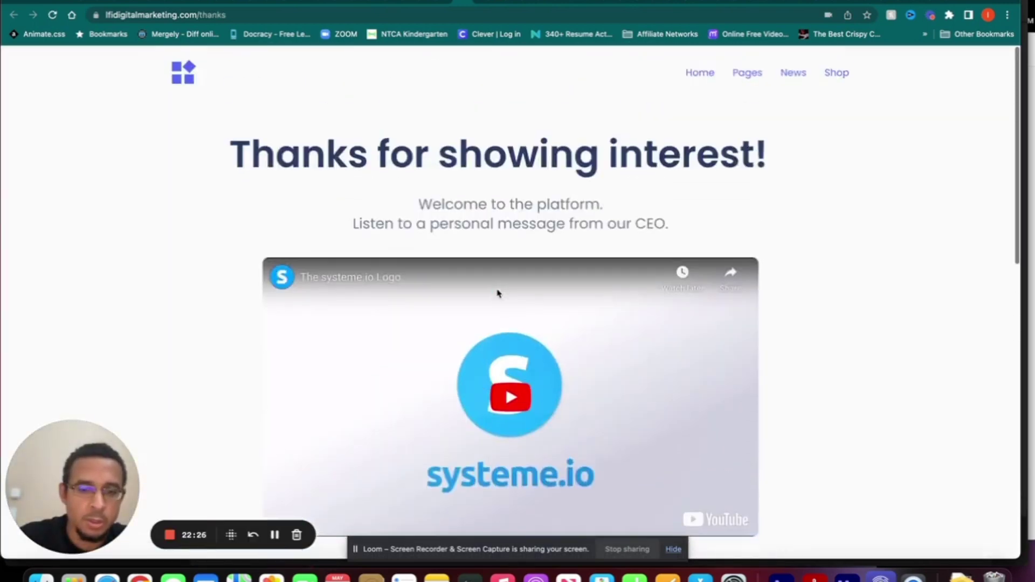
{"action": "scroll", "coordinate": [497, 290], "scroll_direction": "down", "scroll_amount": 5}
{"action": "scroll", "coordinate": [496, 293], "scroll_direction": "up", "scroll_amount": 5}
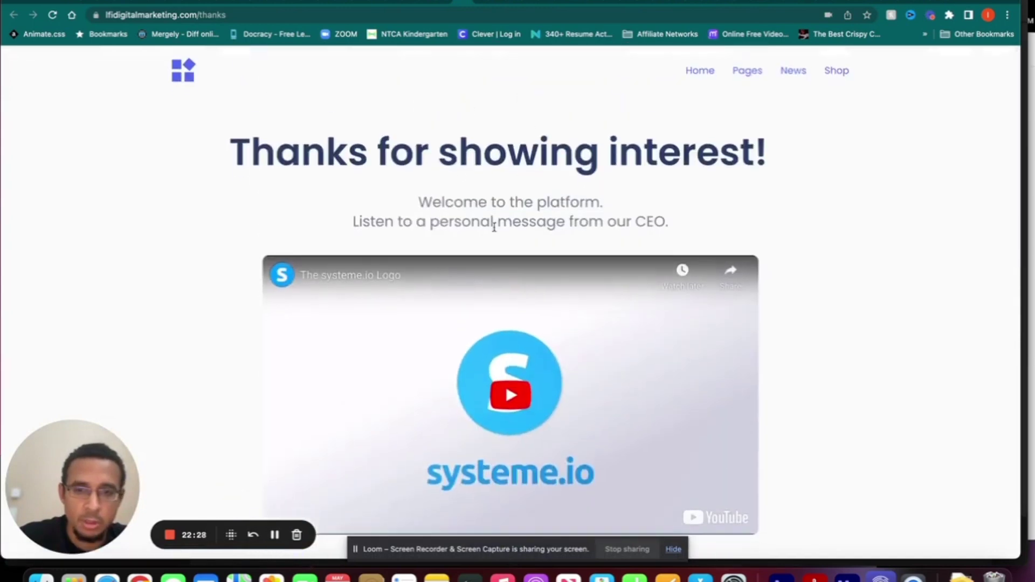
{"action": "left_click", "coordinate": [449, 2]}
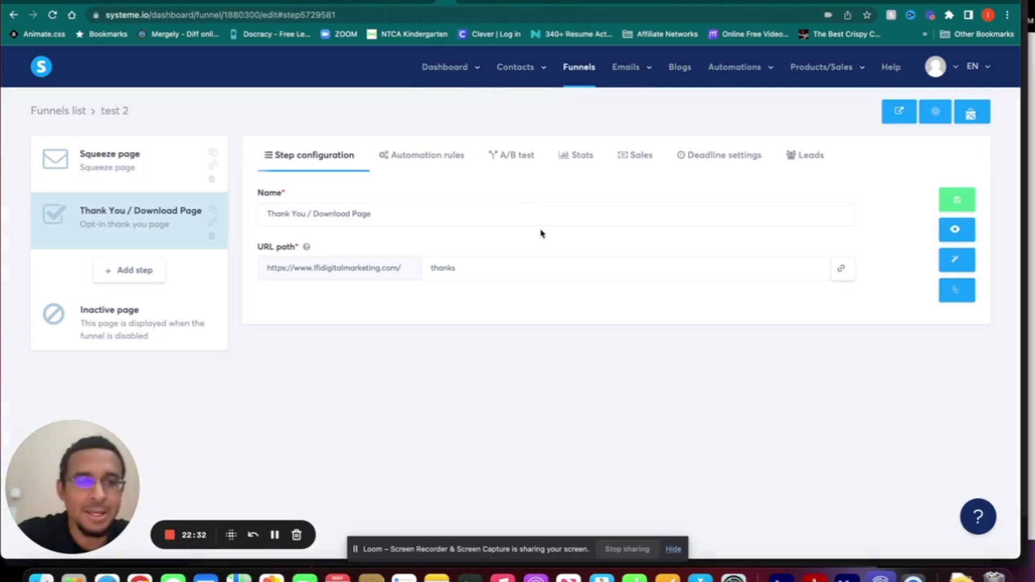